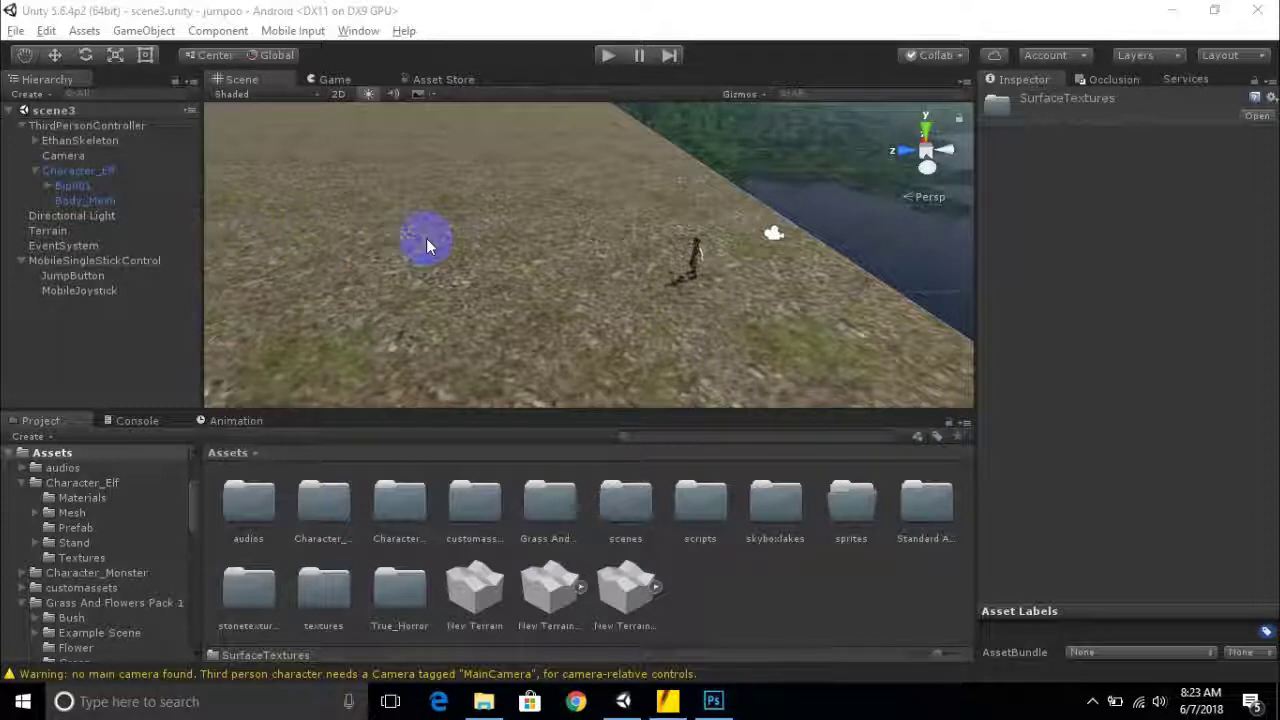
Select the terrain and activate its Paint Texture tool.
left_click(426, 242)
left_click(56, 56)
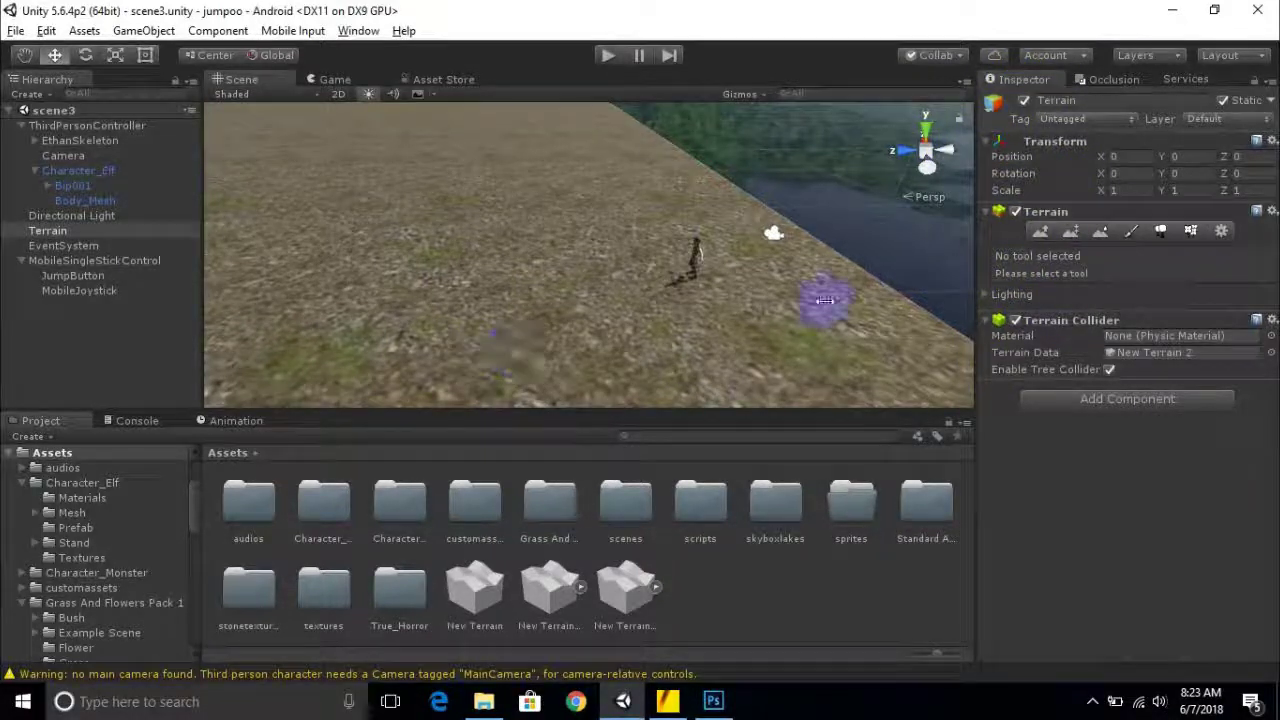
left_click(1132, 233)
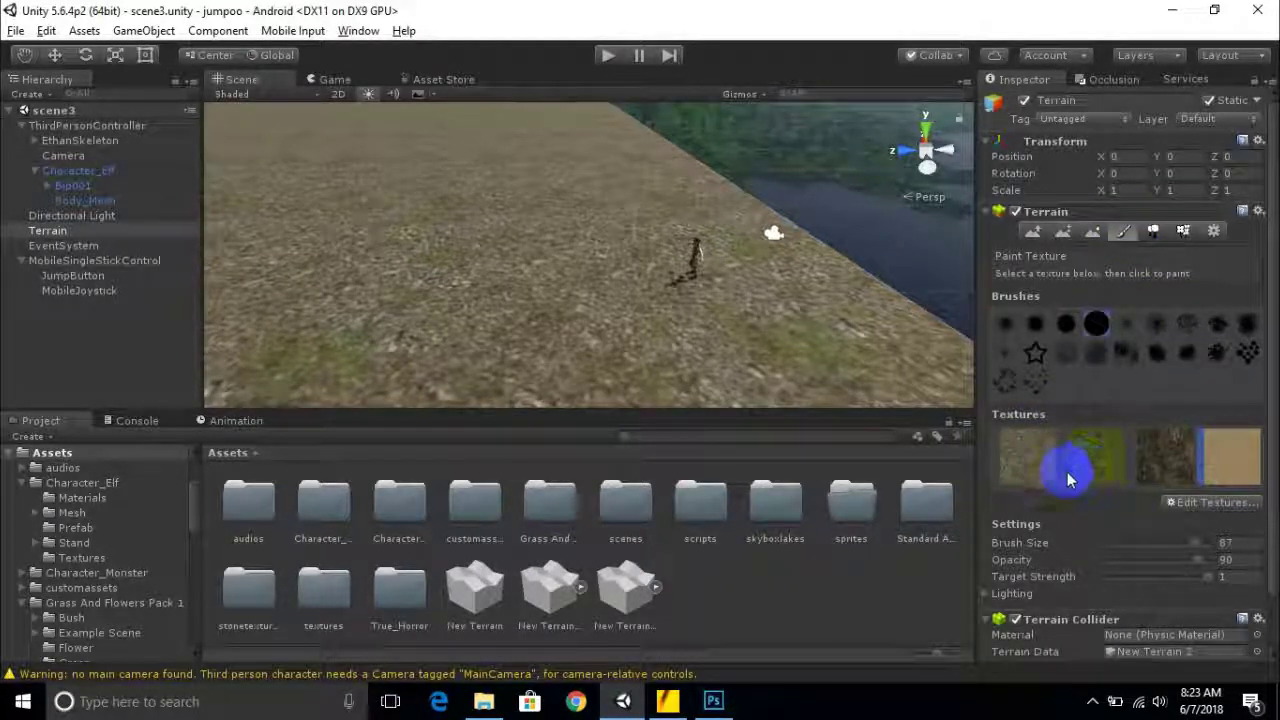
Open the SurfaceTextures folder under Standard Assets, Environment, TerrainAssets in the project files.
double_click(910, 512)
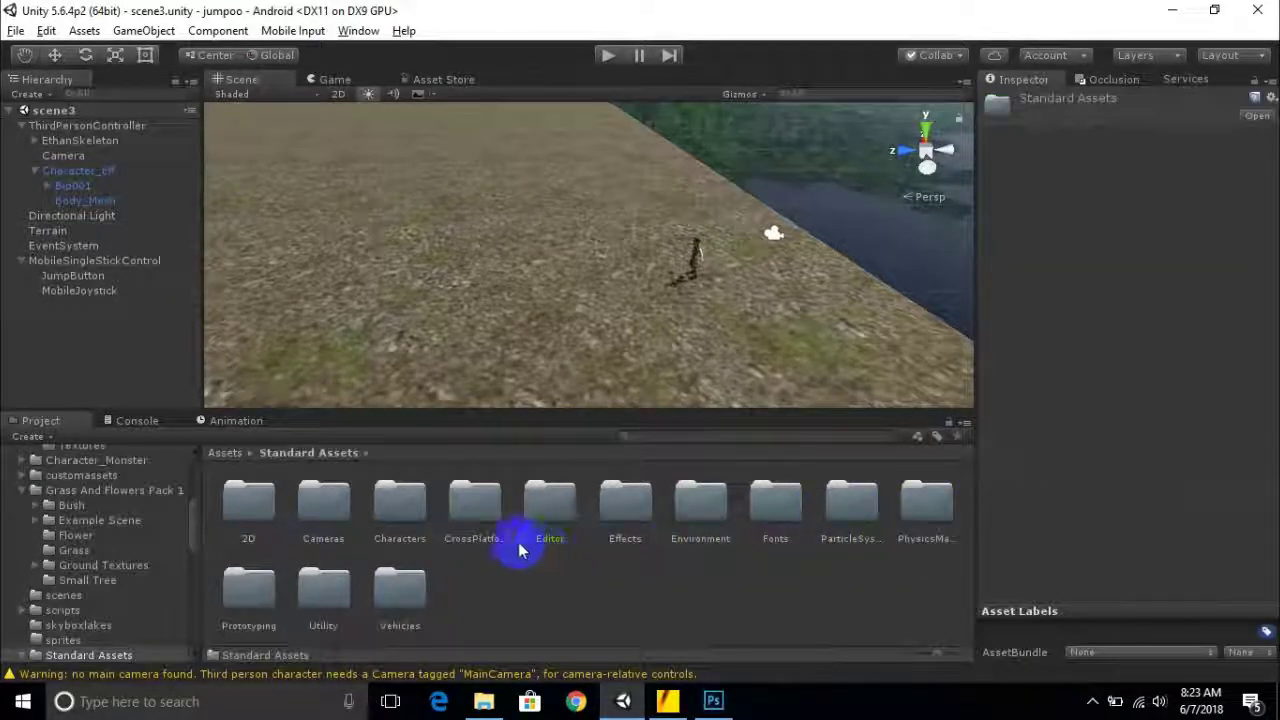
double_click(690, 514)
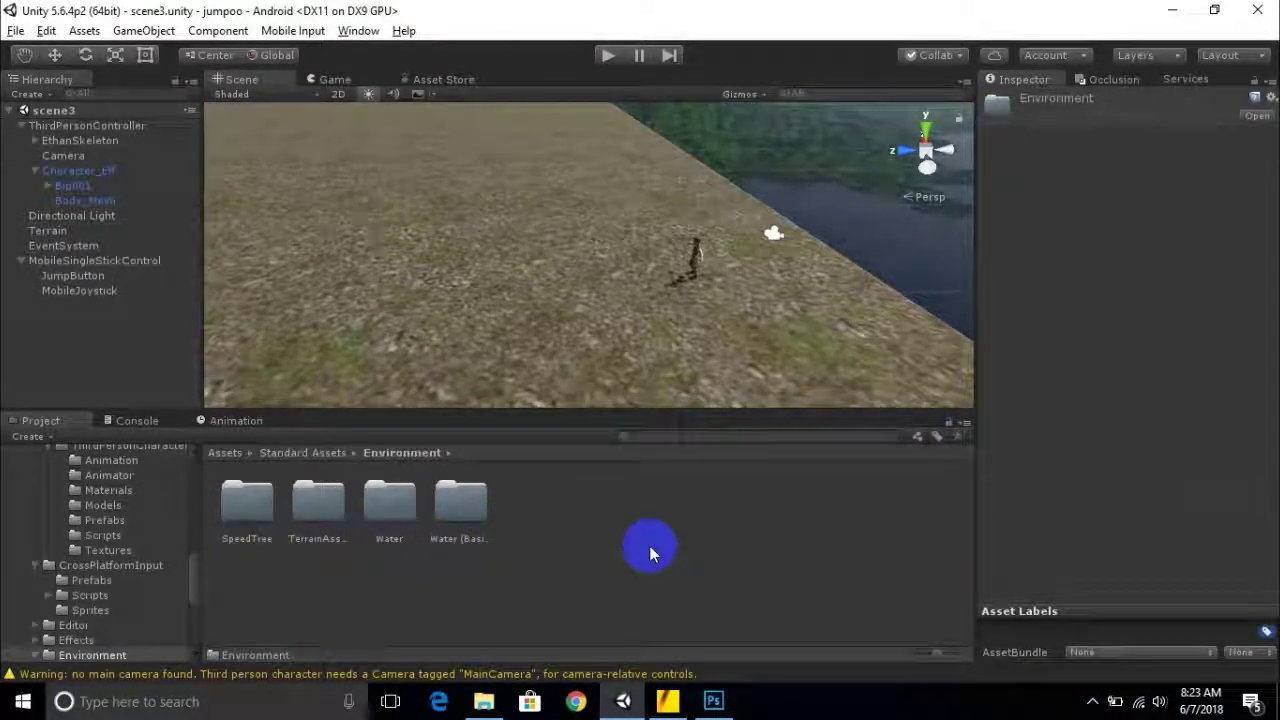
double_click(312, 500)
double_click(322, 498)
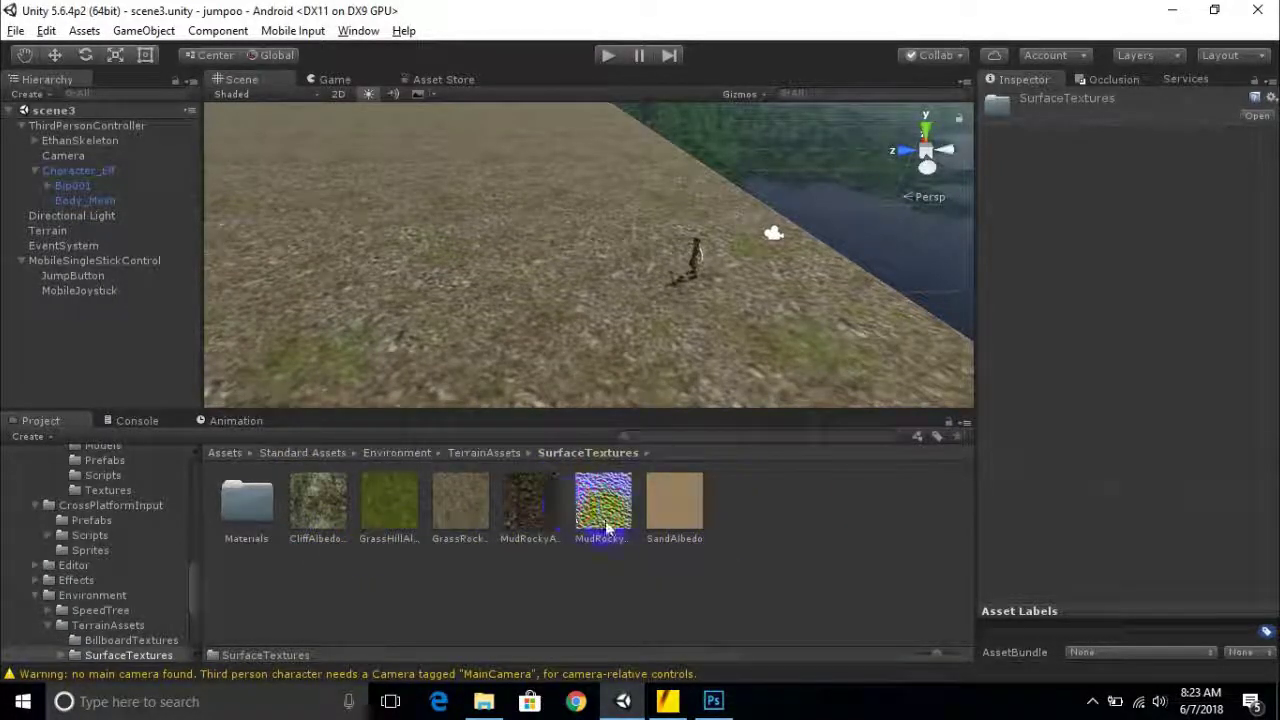
Switch to Chrome, search Google for "texture jungle ground", and return to Unity.
left_click(575, 701)
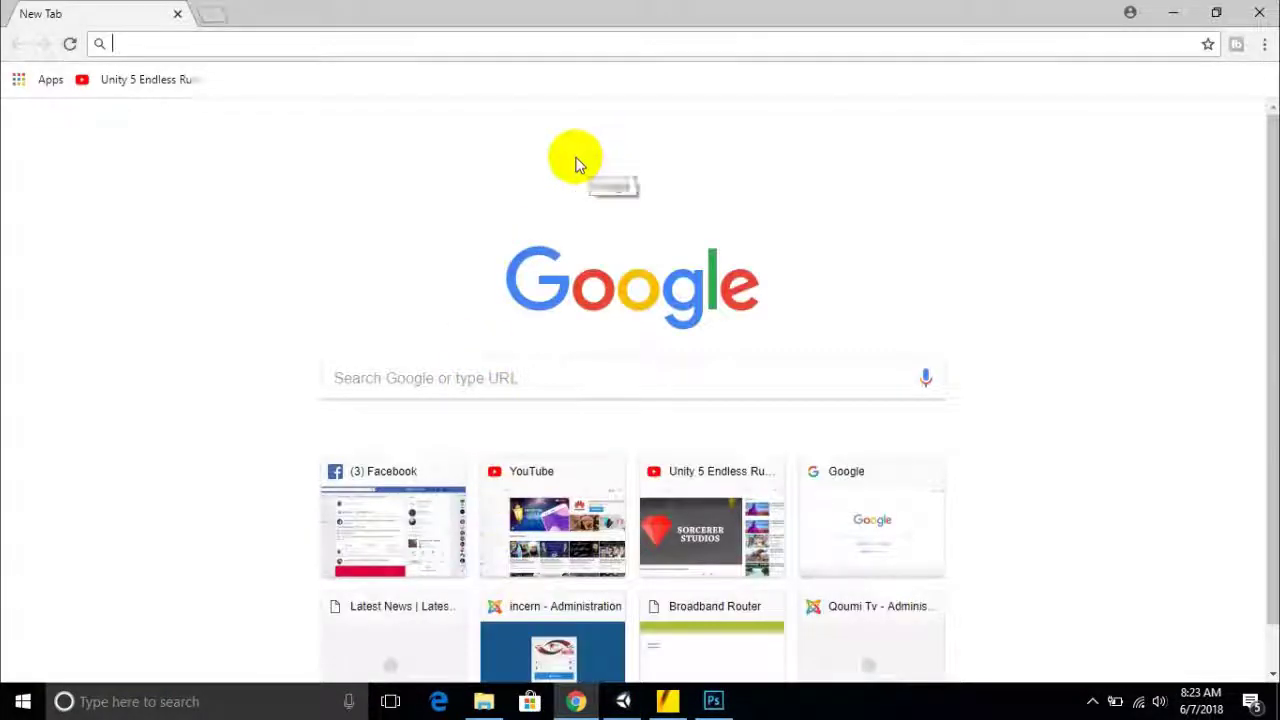
type("text")
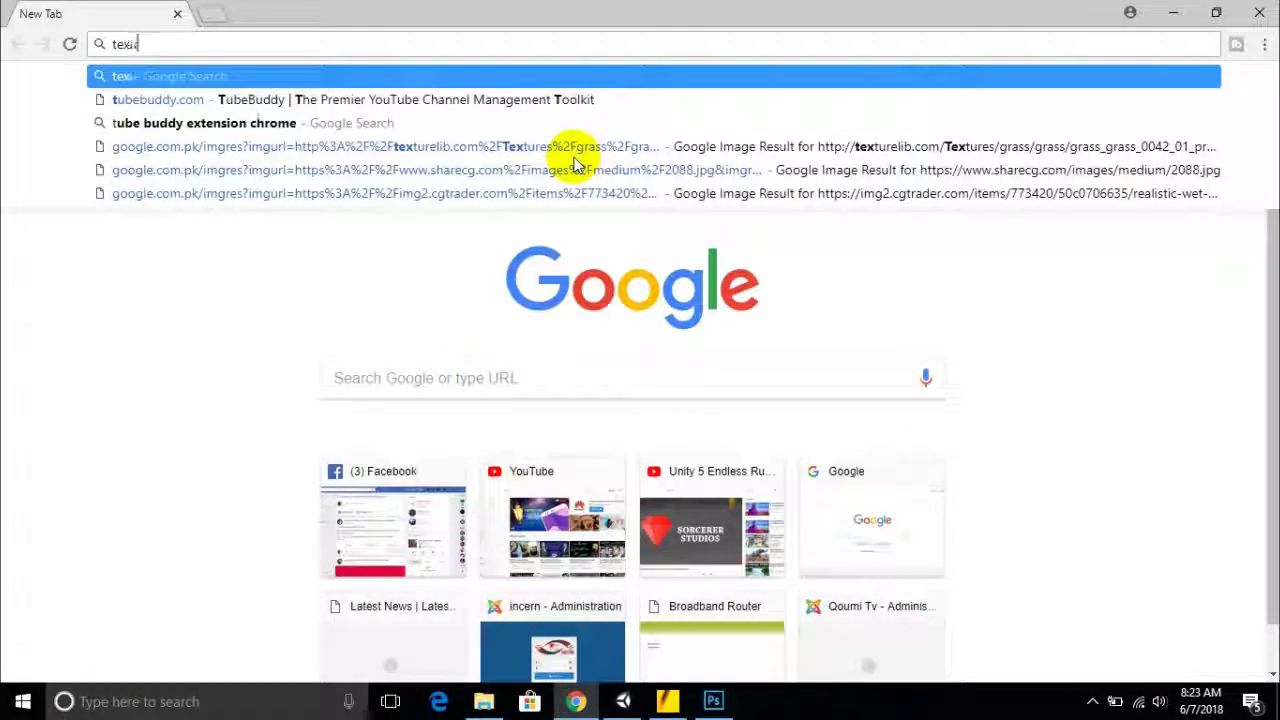
type("ure ro")
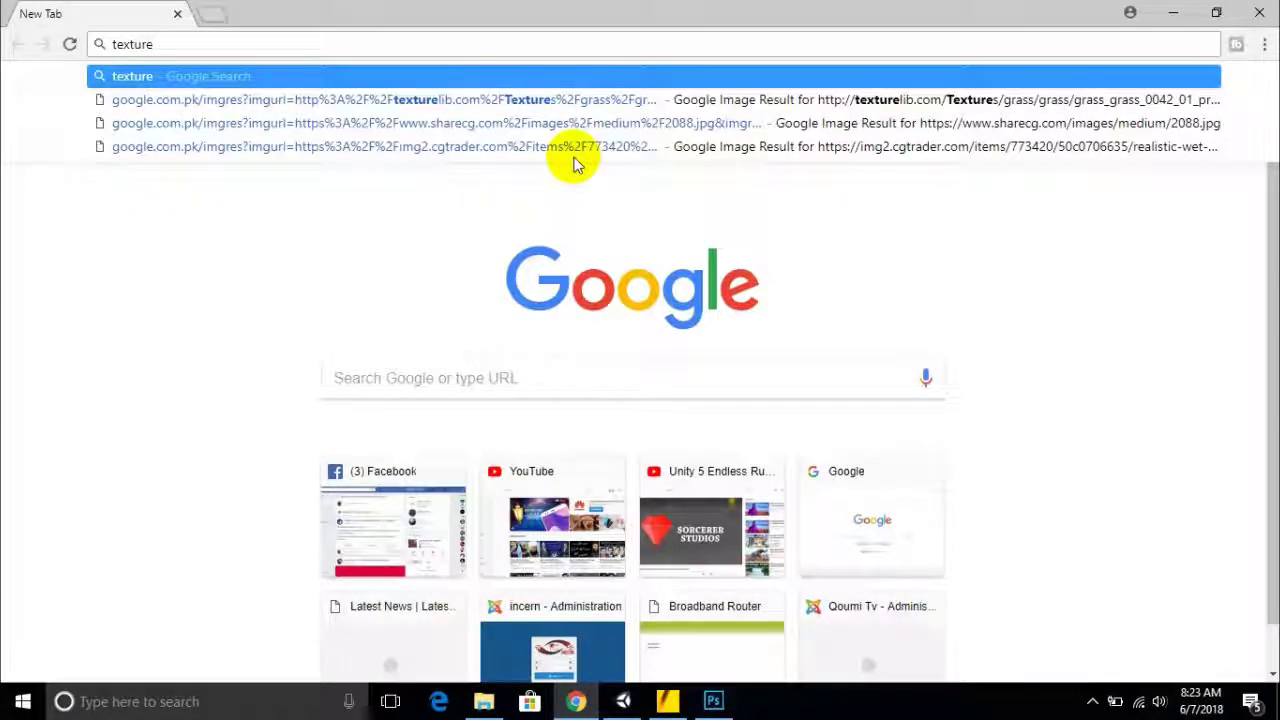
key("BackSpace")
key("BackSpace")
type("ju")
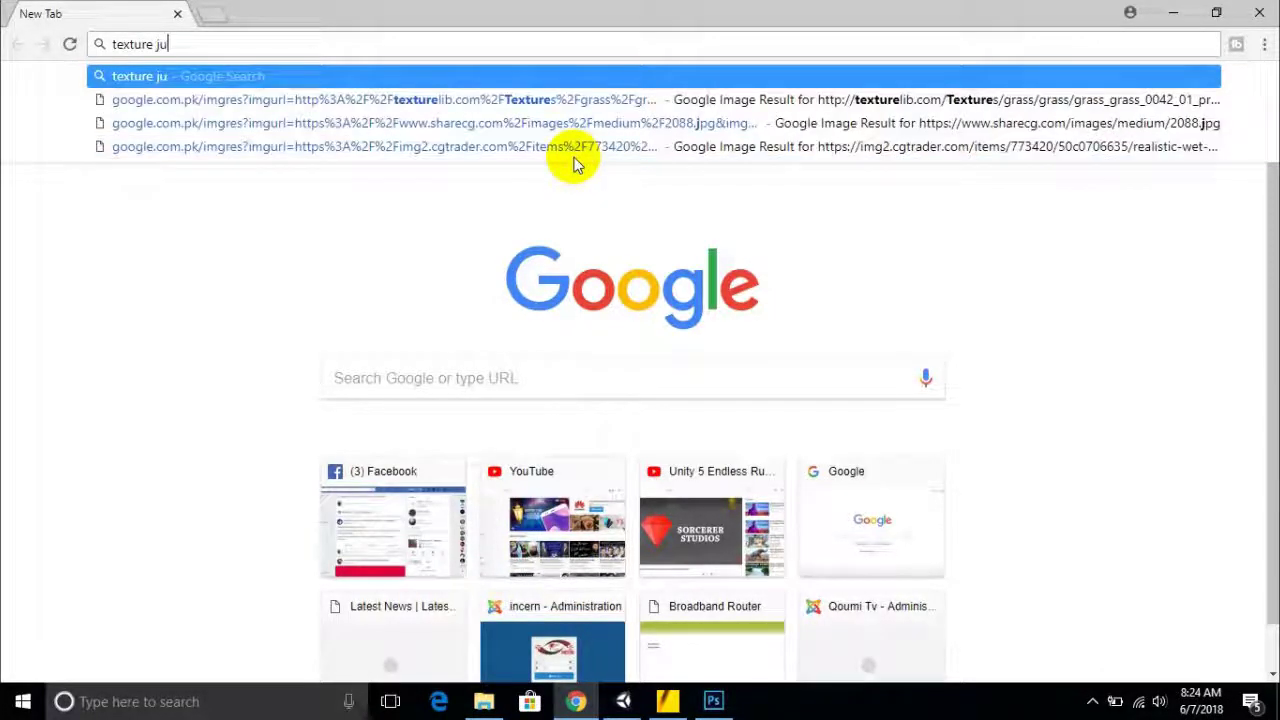
type("ngle grou")
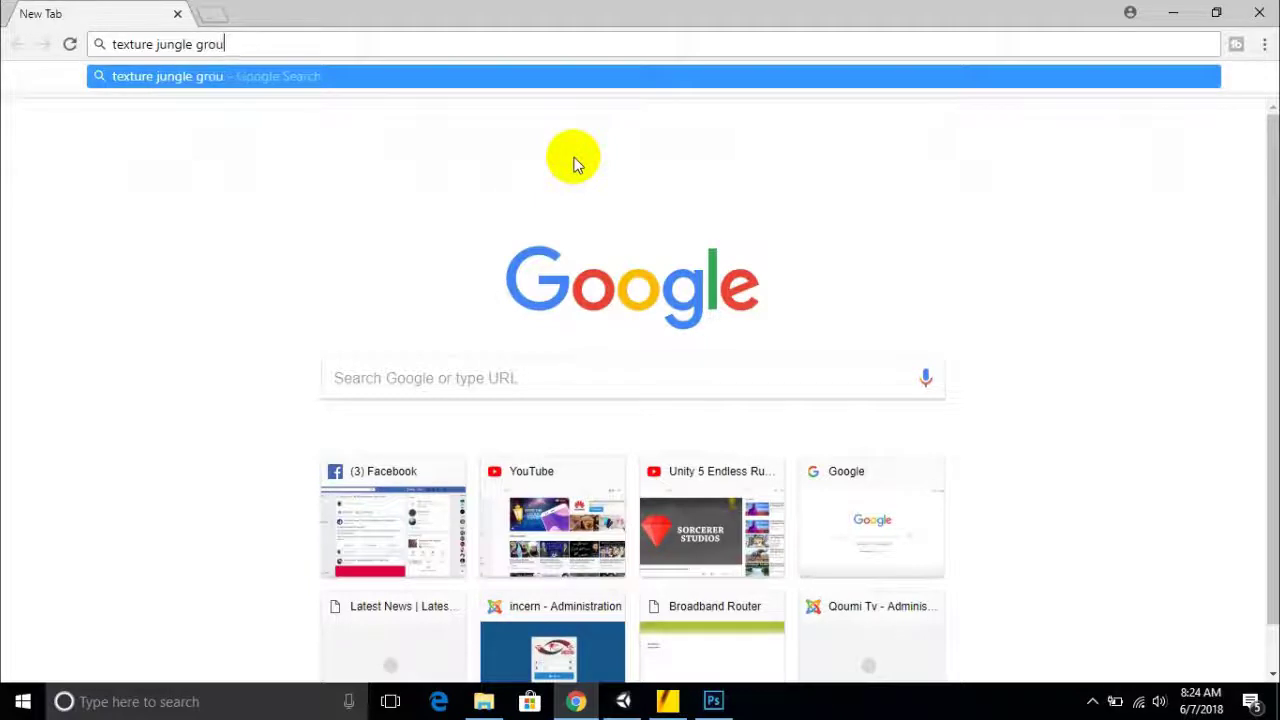
key("Return")
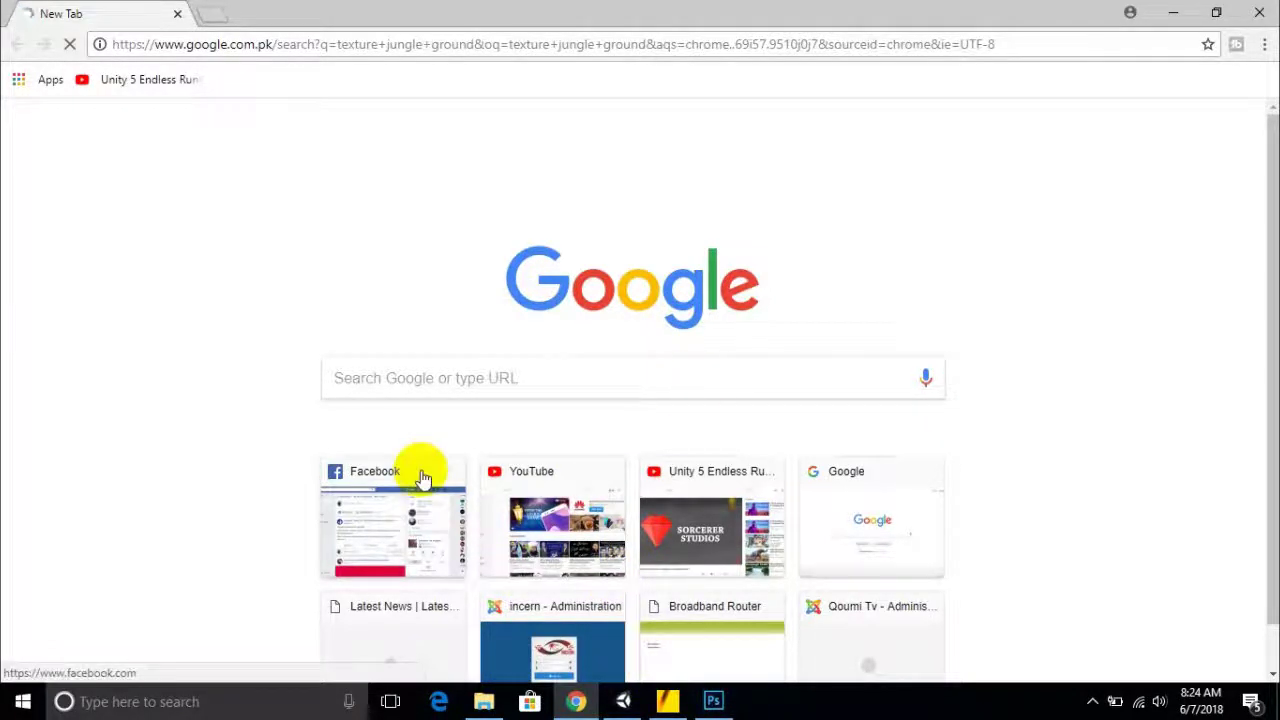
scroll(420, 466, "down", 1)
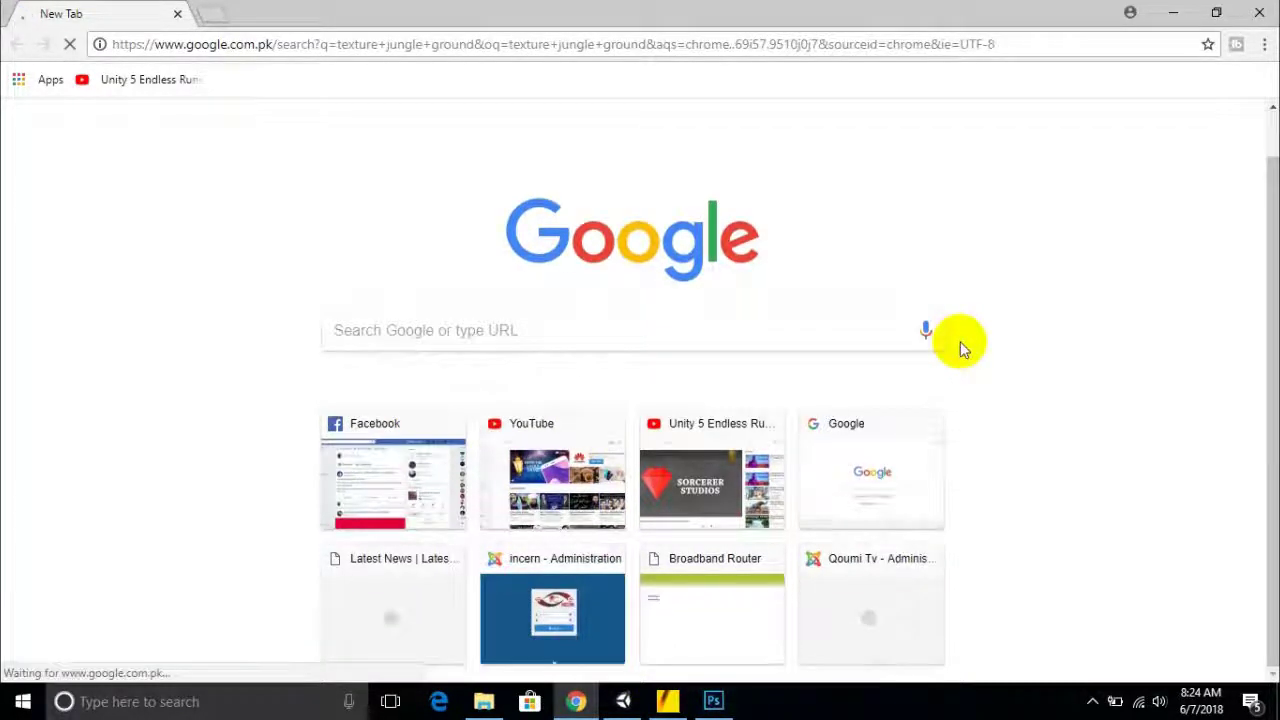
left_click(1171, 12)
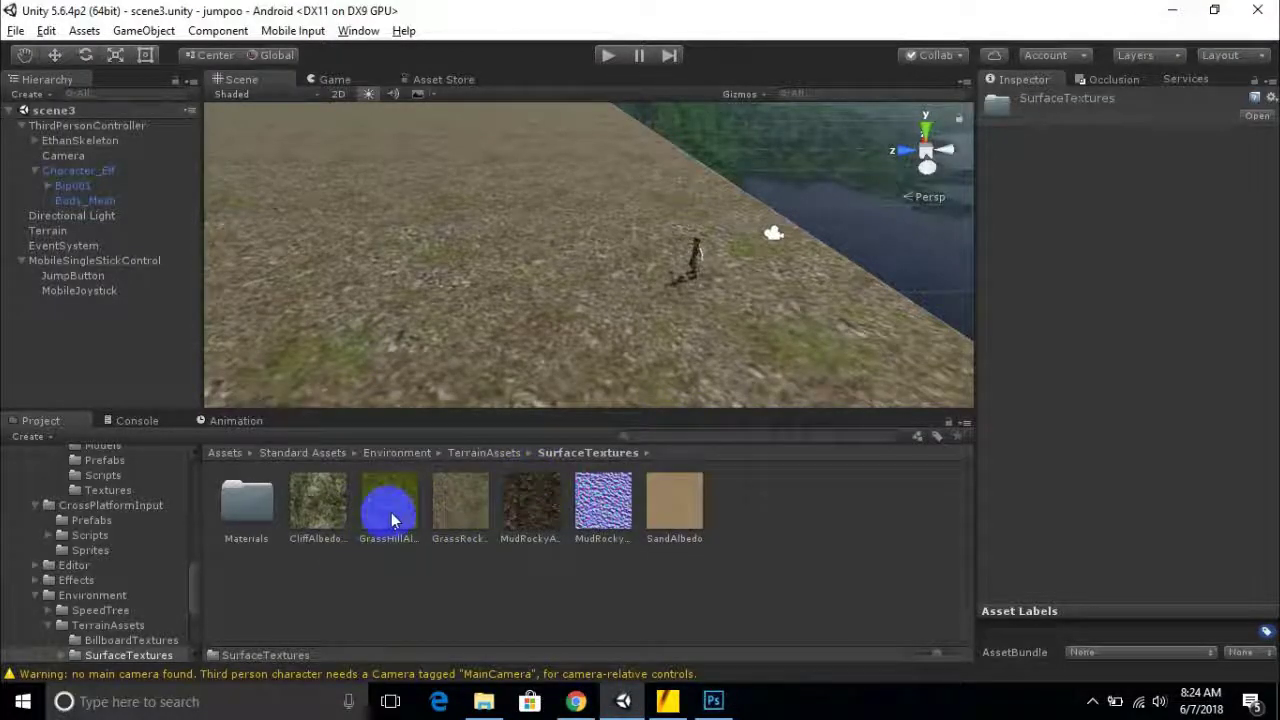
Add the purple MudRocky normal-map image from SurfaceTextures to the terrain as a new albedo paint texture.
scroll(744, 290, "down", 3)
left_click(626, 305)
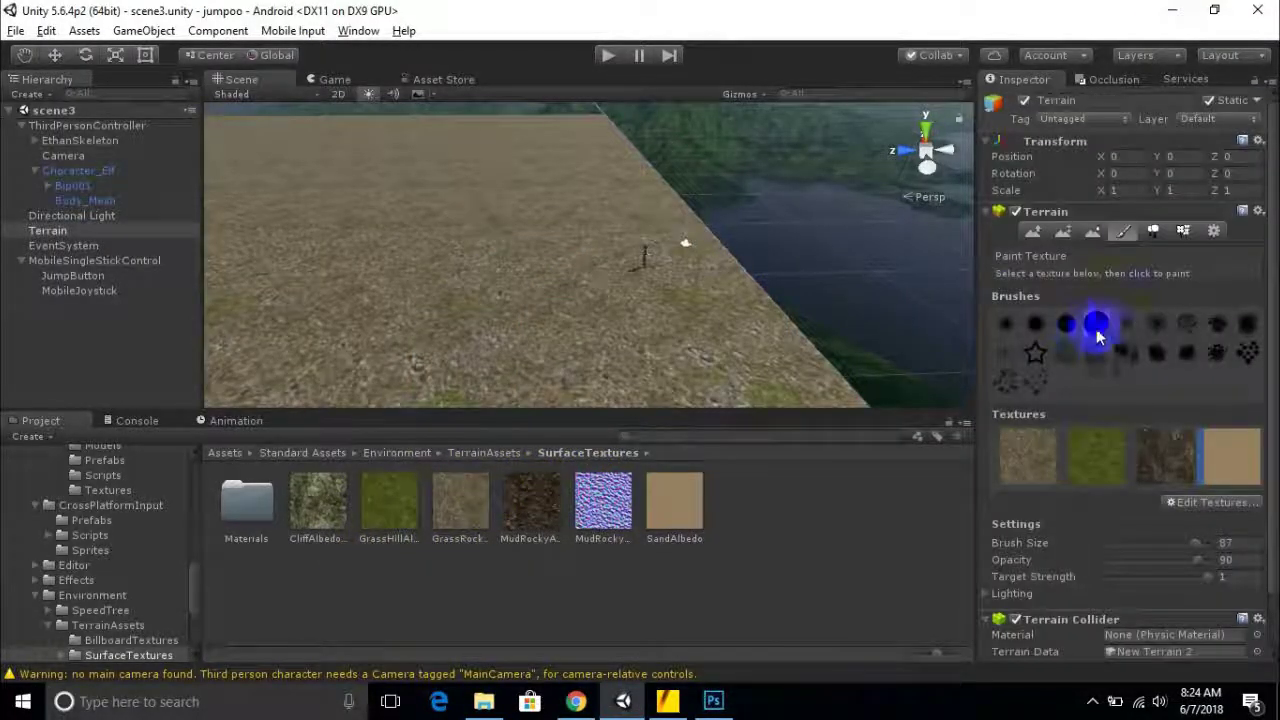
left_click(1082, 474)
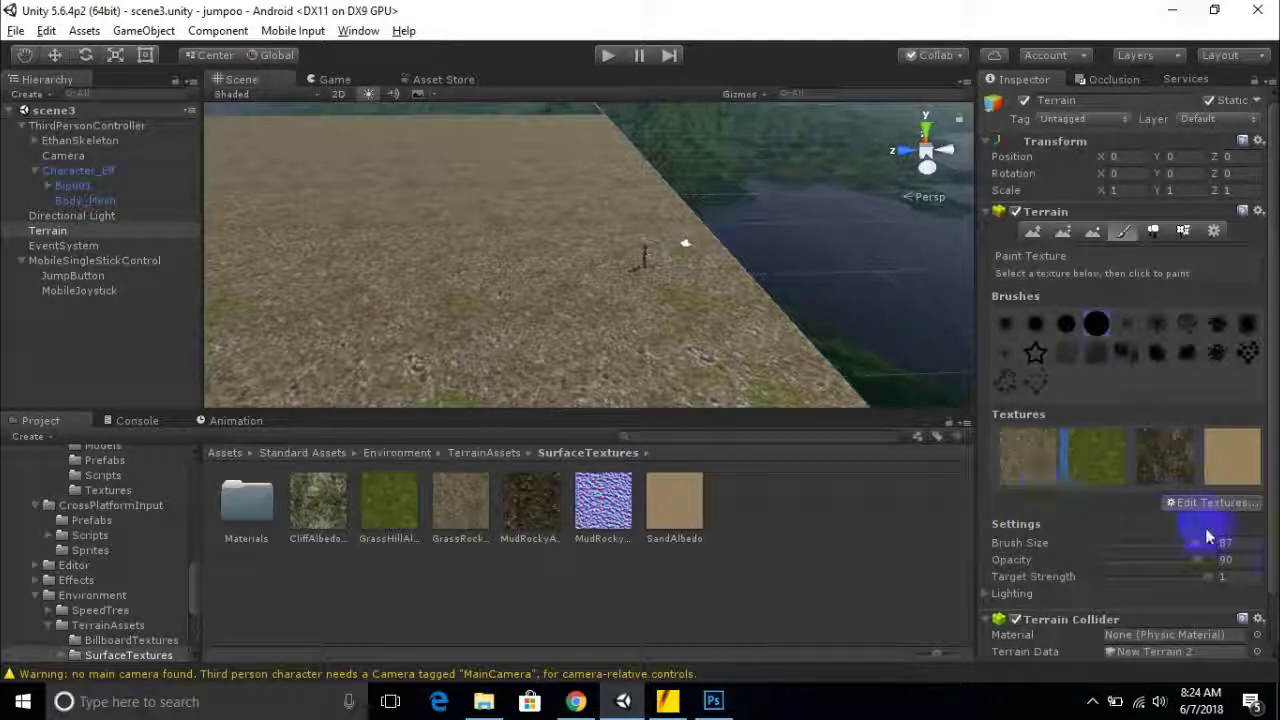
left_click(1188, 502)
left_click(1184, 507)
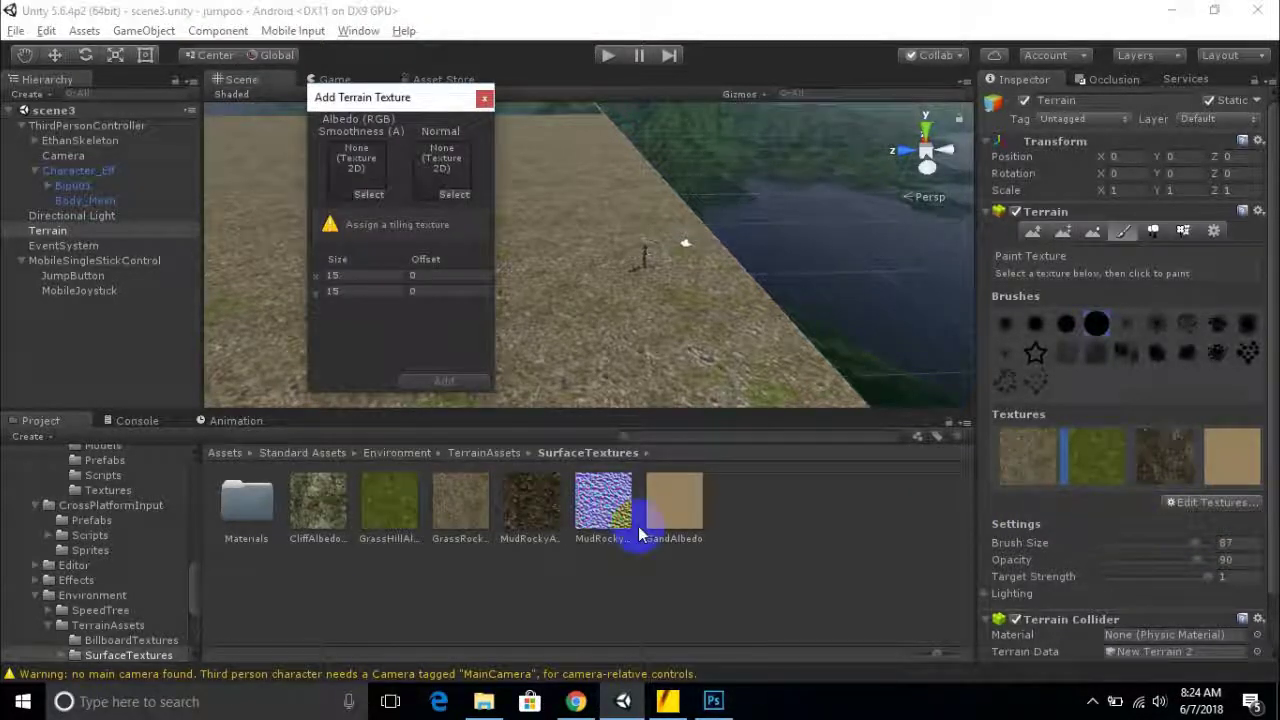
left_click(605, 515)
left_click_drag(605, 515, 357, 168)
left_click(433, 380)
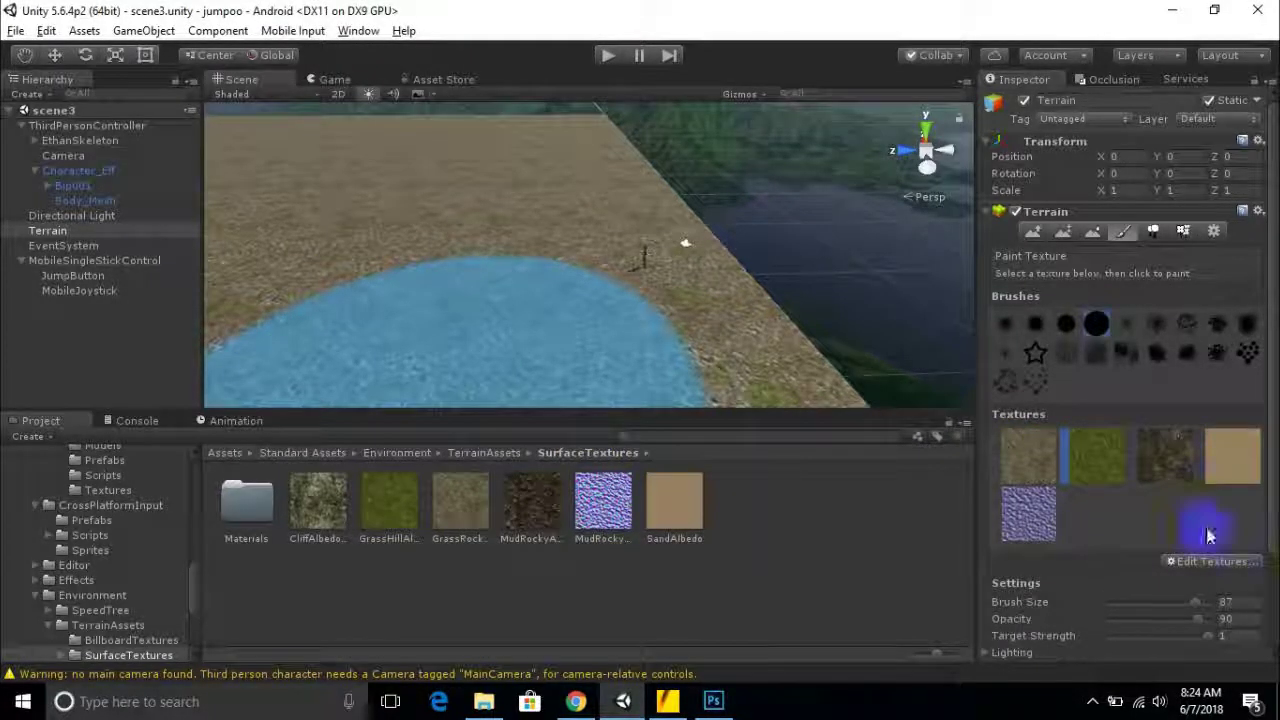
Paint a broad grass strip across the terrain with the green grass texture at brush size 87.
left_click(1118, 456)
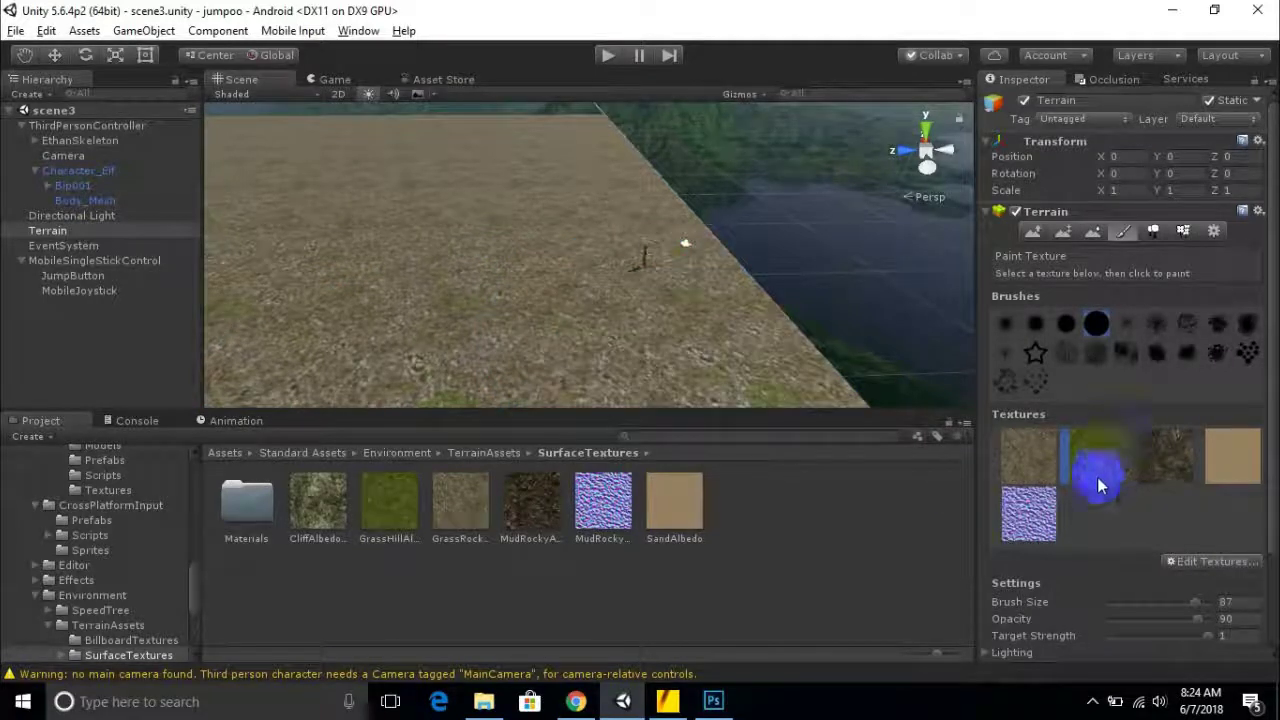
left_click(665, 248)
left_click_drag(667, 248, 374, 251)
scroll(500, 270, "down", 4)
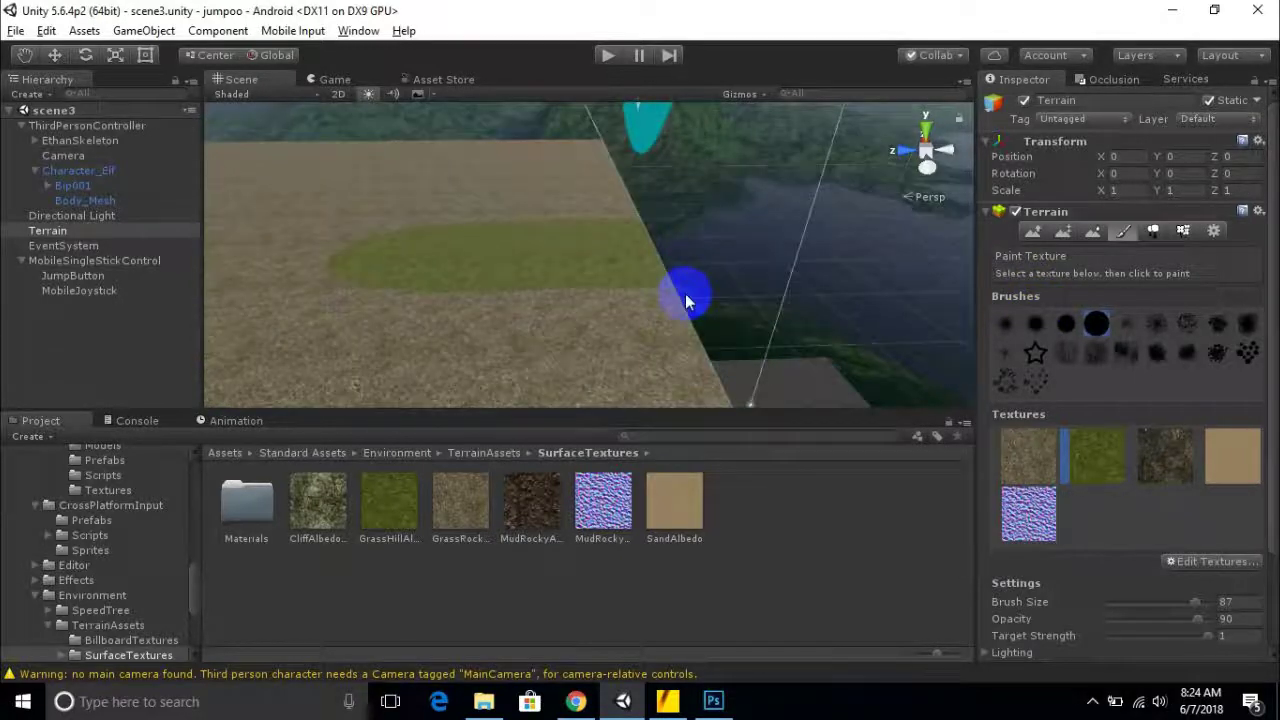
middle_click_drag(603, 298, 690, 306)
left_click_drag(796, 281, 442, 300)
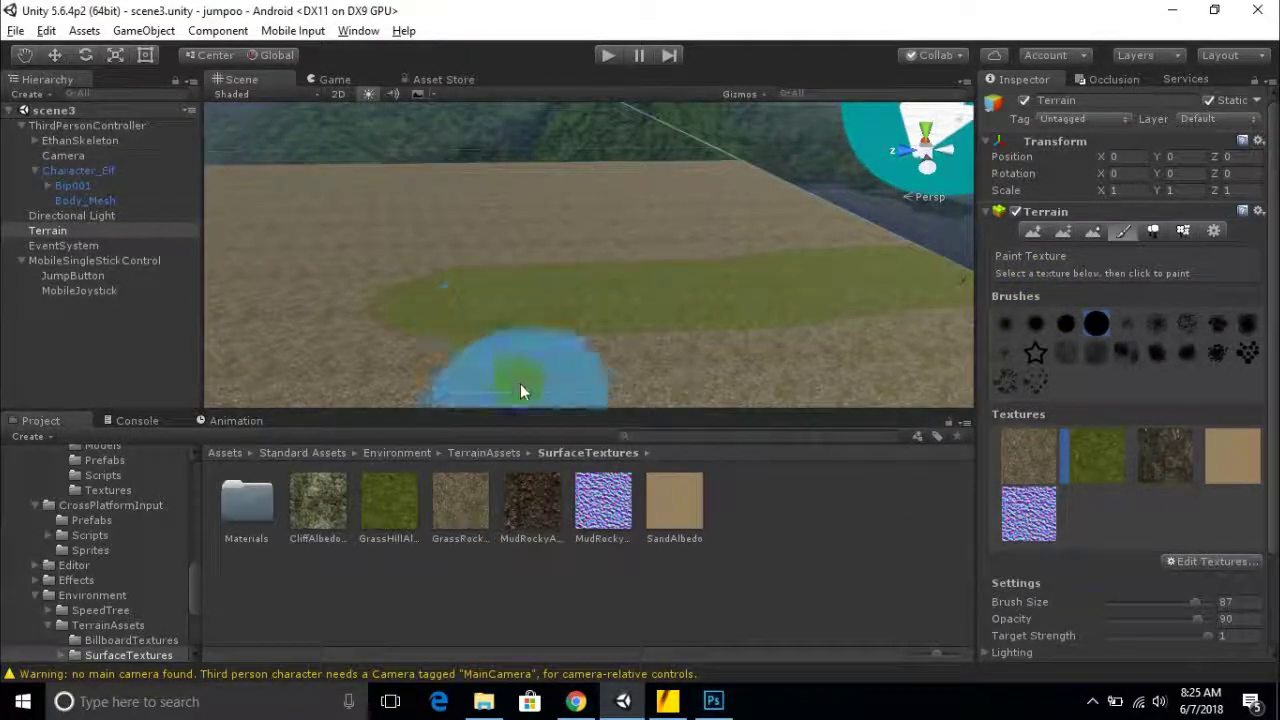
scroll(590, 292, "down", 3)
mouse_move(755, 300)
middle_mouse_down()
mouse_move(717, 351)
mouse_move(634, 300)
mouse_move(748, 336)
middle_mouse_up()
scroll(768, 338, "up", 2)
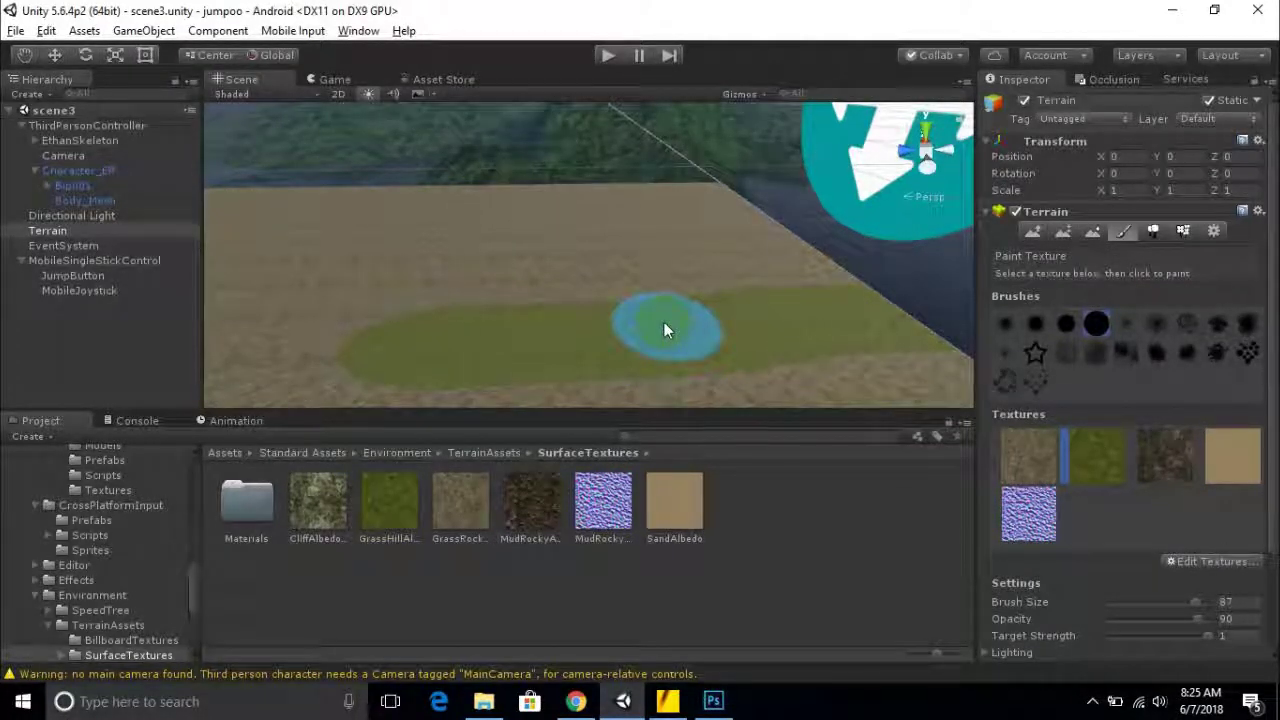
mouse_move(664, 324)
left_mouse_down()
mouse_move(720, 284)
mouse_move(734, 347)
mouse_move(854, 345)
left_mouse_up()
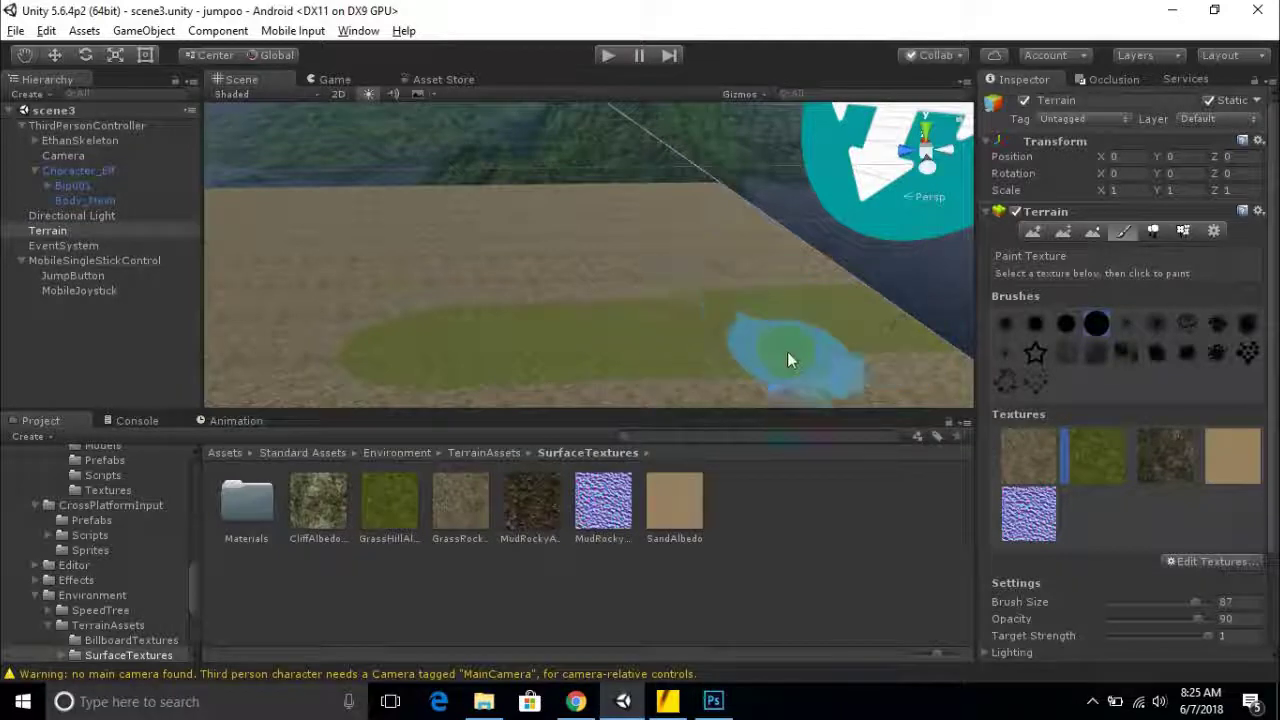
scroll(871, 348, "up", 2)
mouse_move(871, 348)
middle_mouse_down()
mouse_move(714, 339)
mouse_move(685, 324)
middle_mouse_up()
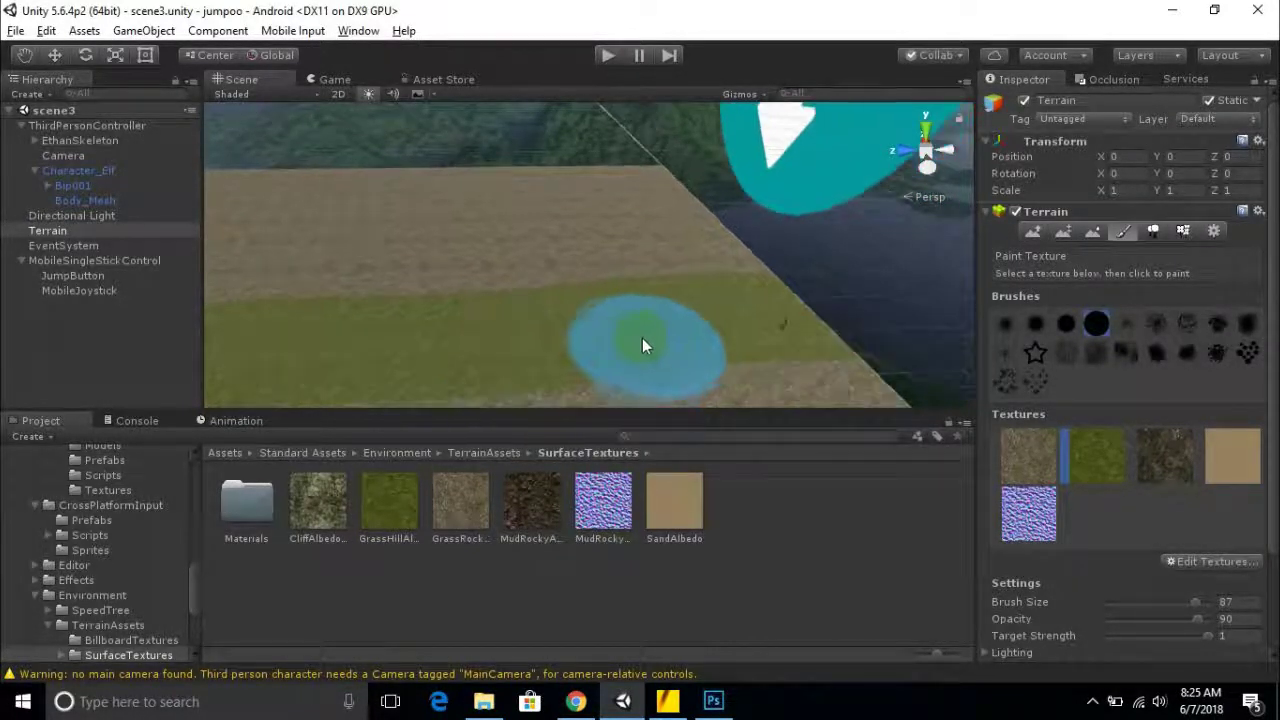
scroll(800, 332, "down", 1)
middle_click_drag(792, 327, 770, 324)
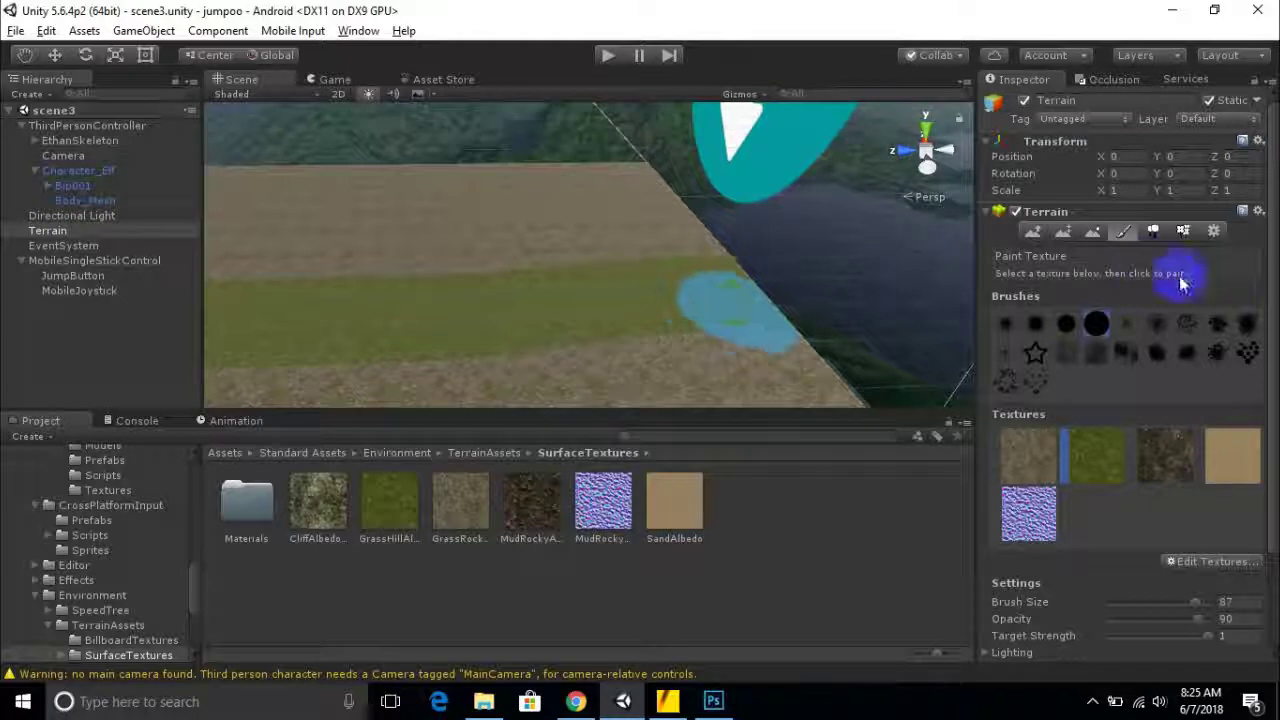
Reduce the brush size to 27 and paint over the broad grass strip with the rocky ground texture.
left_click(1199, 607)
left_click_drag(1180, 607, 1157, 607)
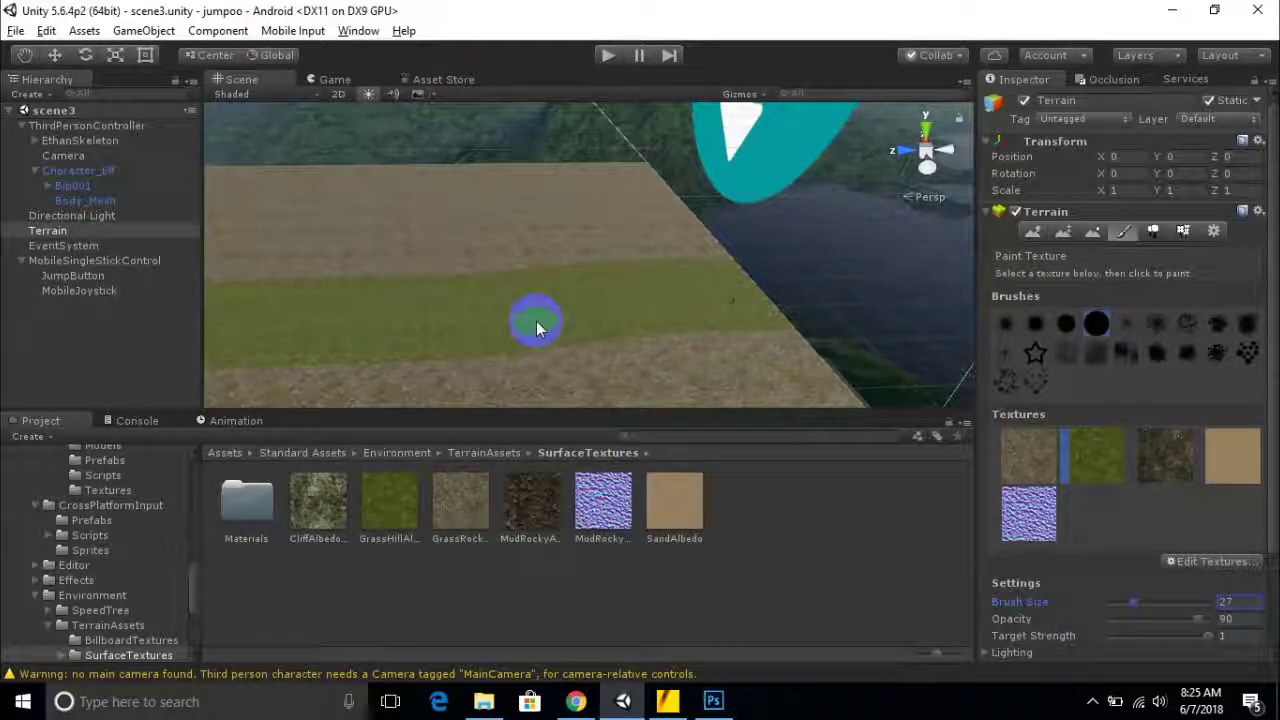
scroll(567, 350, "down", 4)
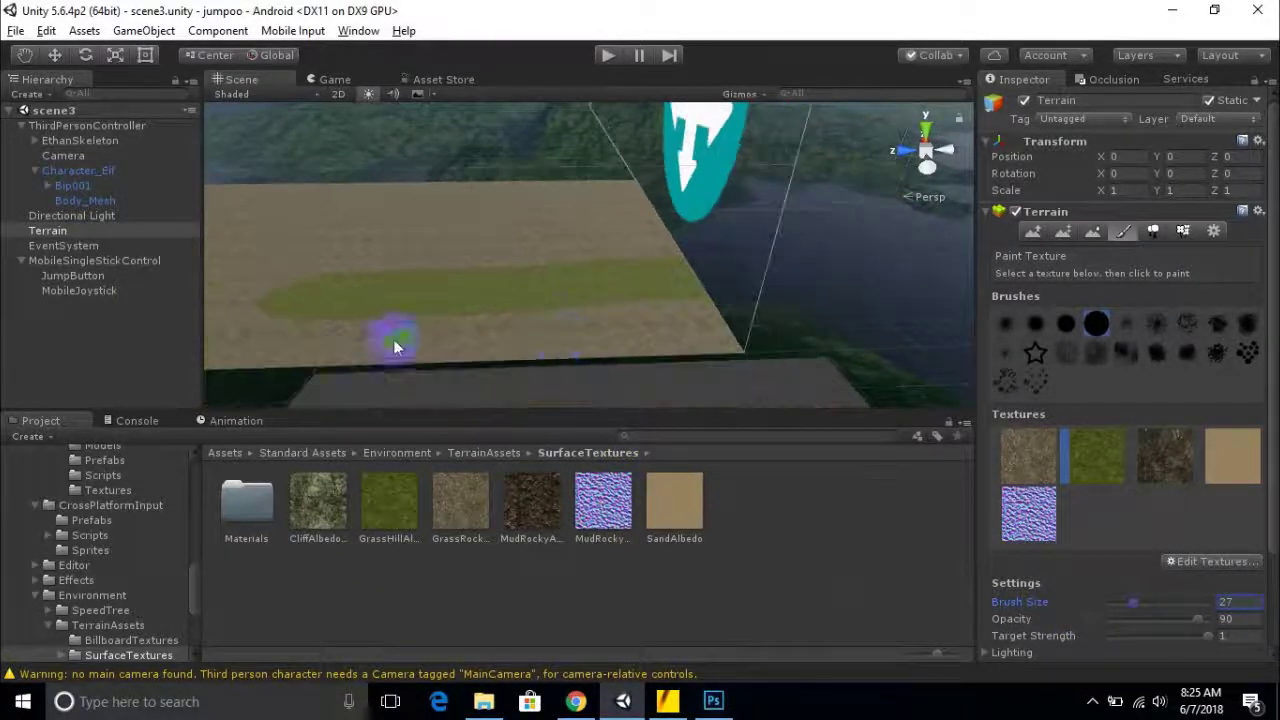
left_click(1026, 449)
mouse_move(414, 304)
left_mouse_down()
mouse_move(751, 294)
mouse_move(656, 301)
left_mouse_up()
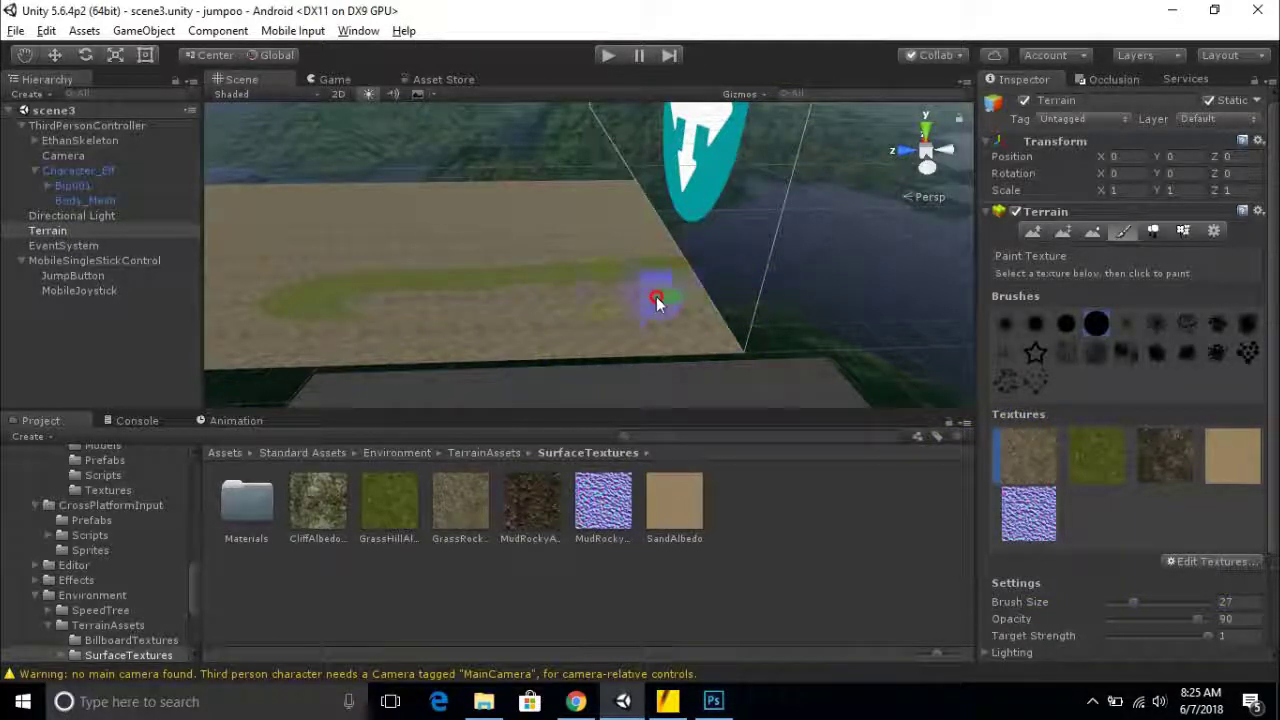
scroll(671, 297, "up", 4)
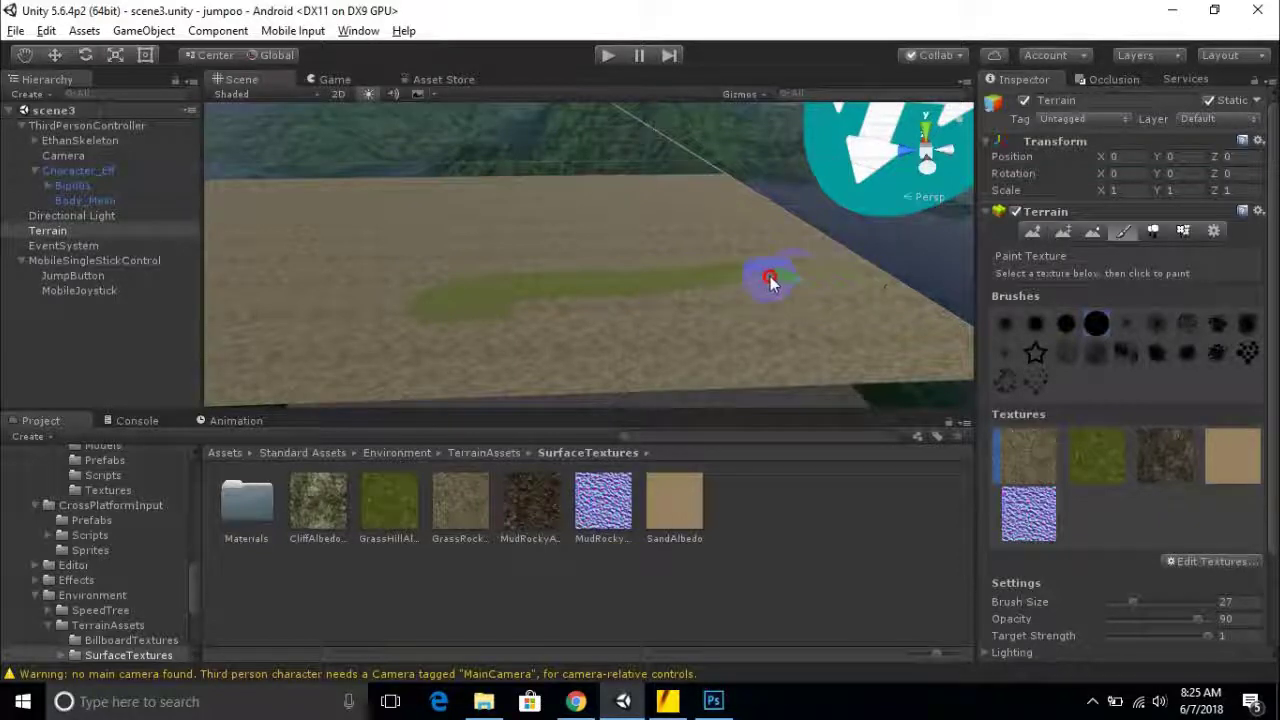
left_click_drag(820, 266, 710, 290)
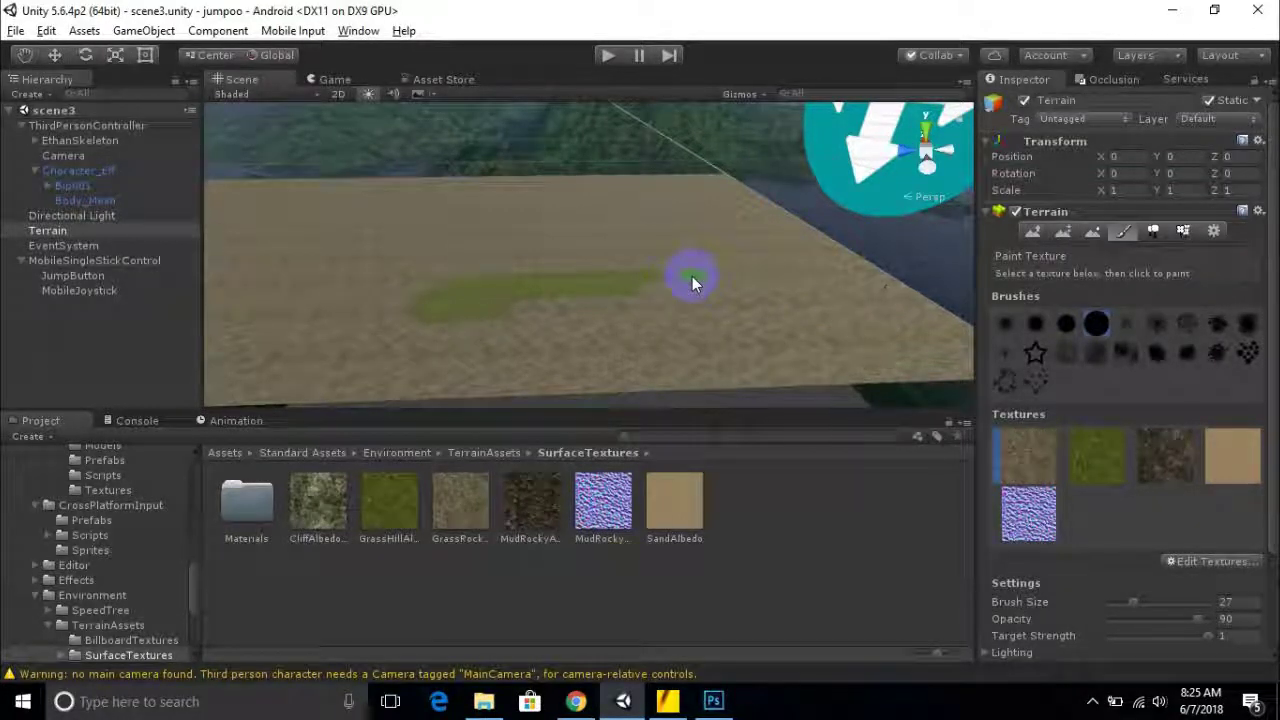
mouse_move(692, 278)
left_mouse_down()
mouse_move(518, 300)
mouse_move(523, 331)
mouse_move(543, 289)
mouse_move(380, 323)
mouse_move(750, 380)
mouse_move(515, 296)
mouse_move(580, 348)
left_mouse_up()
Paint a narrow winding grass path over the whole terrain, starting at the character, with the green grass texture.
mouse_move(650, 386)
middle_mouse_down()
mouse_move(553, 385)
mouse_move(654, 306)
middle_mouse_up()
scroll(660, 300, "up", 3)
left_click(1091, 452)
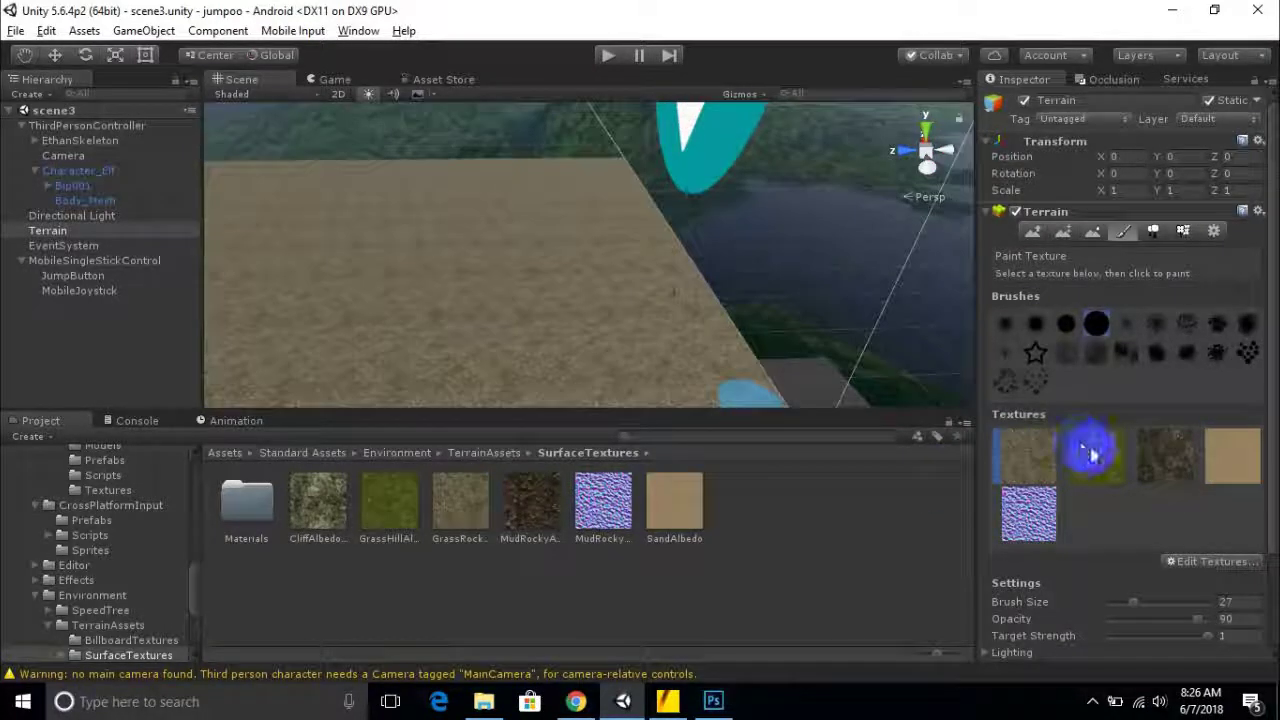
scroll(660, 320, "up", 1)
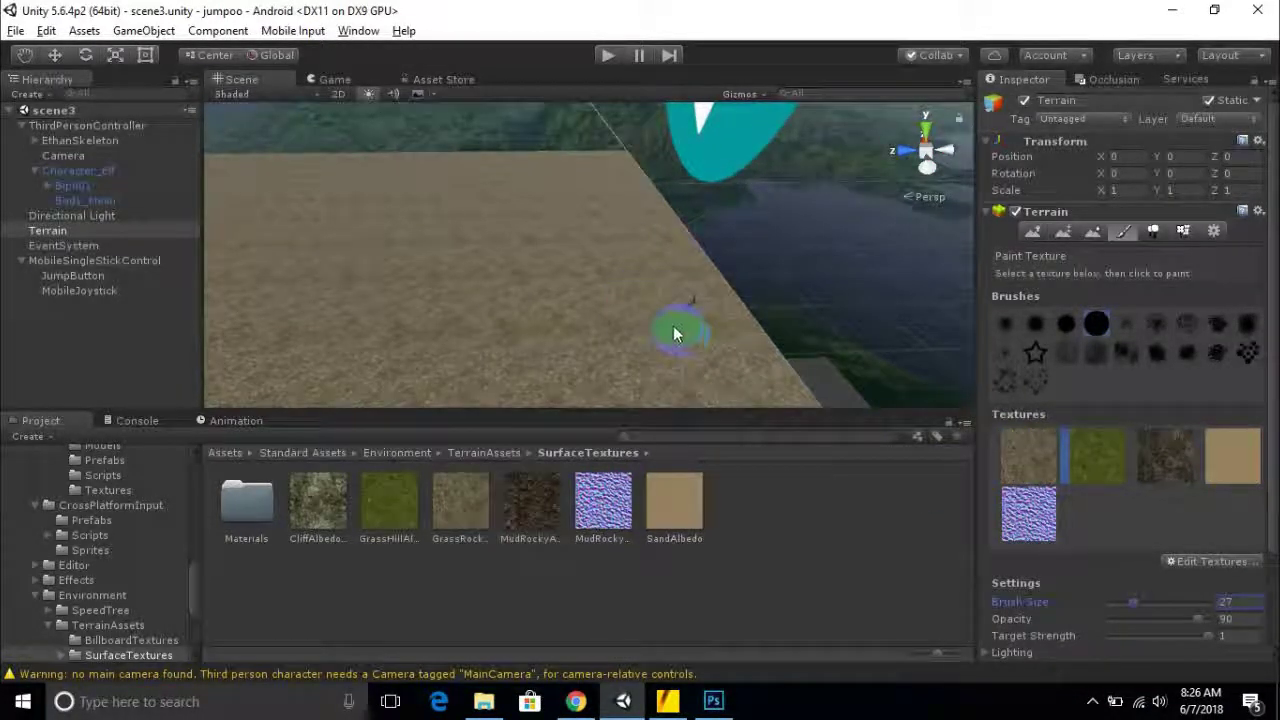
mouse_move(655, 320)
left_mouse_down()
mouse_move(749, 300)
mouse_move(437, 333)
left_mouse_up()
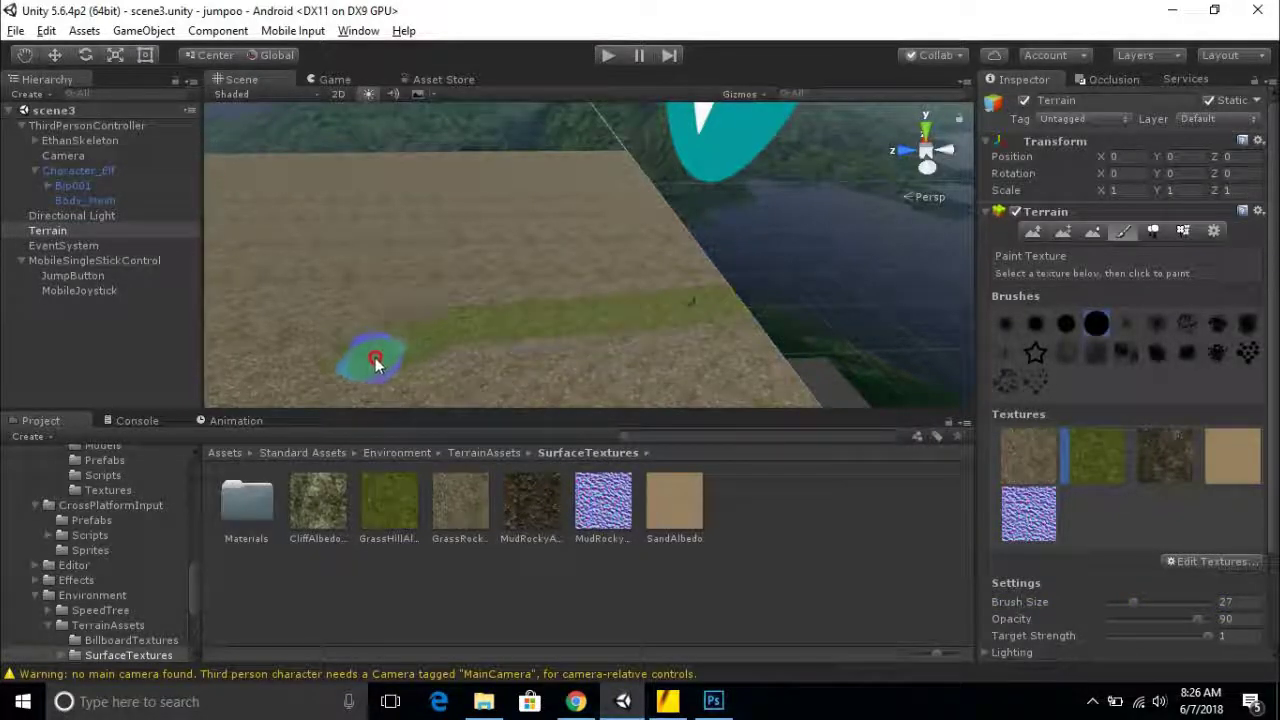
scroll(566, 295, "down", 5)
mouse_move(489, 299)
left_mouse_down()
mouse_move(426, 297)
mouse_move(377, 250)
mouse_move(317, 281)
mouse_move(366, 289)
left_mouse_up()
scroll(366, 289, "down", 3)
mouse_move(366, 291)
middle_mouse_down()
mouse_move(371, 311)
mouse_move(578, 340)
middle_mouse_up()
mouse_move(591, 309)
left_mouse_down()
mouse_move(580, 331)
mouse_move(463, 334)
mouse_move(724, 236)
left_mouse_up()
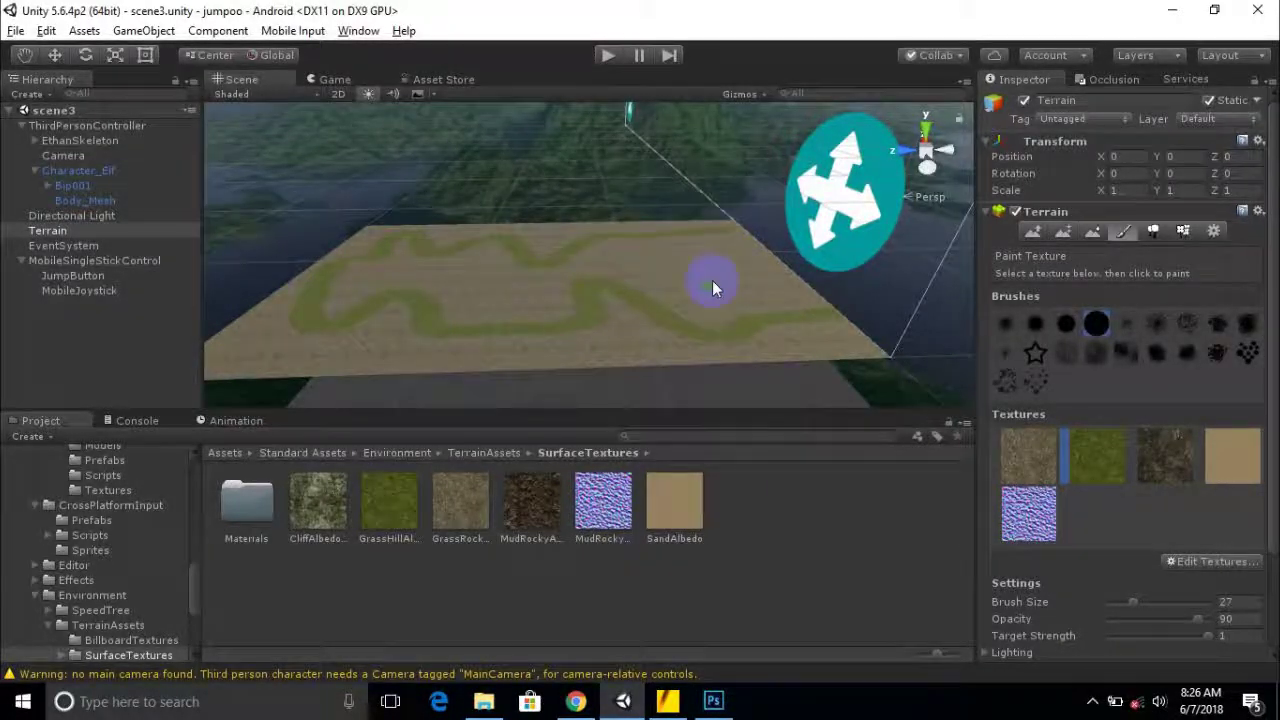
Inspect the painted path from several angles and run the game to test it with the character.
scroll(580, 324, "up", 3)
scroll(580, 324, "down", 2)
left_click_drag(697, 283, 828, 293, "alt")
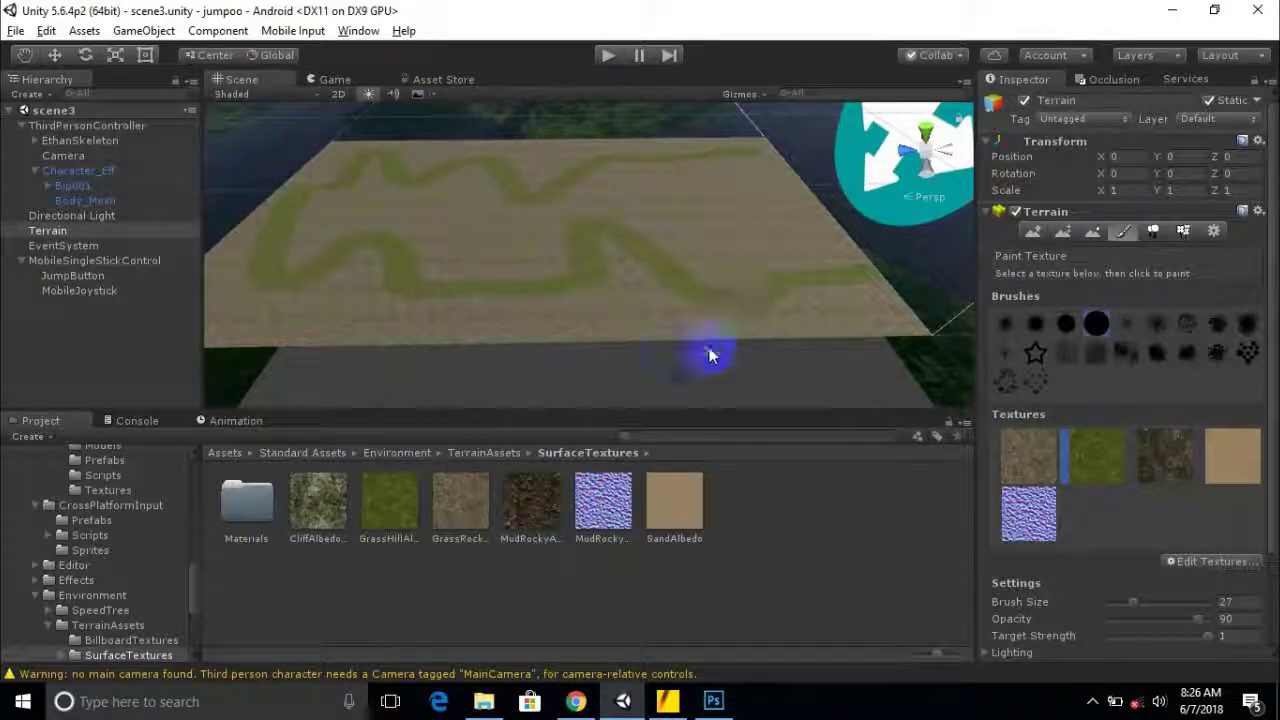
left_click_drag(826, 297, 629, 234, "alt")
left_click(608, 56)
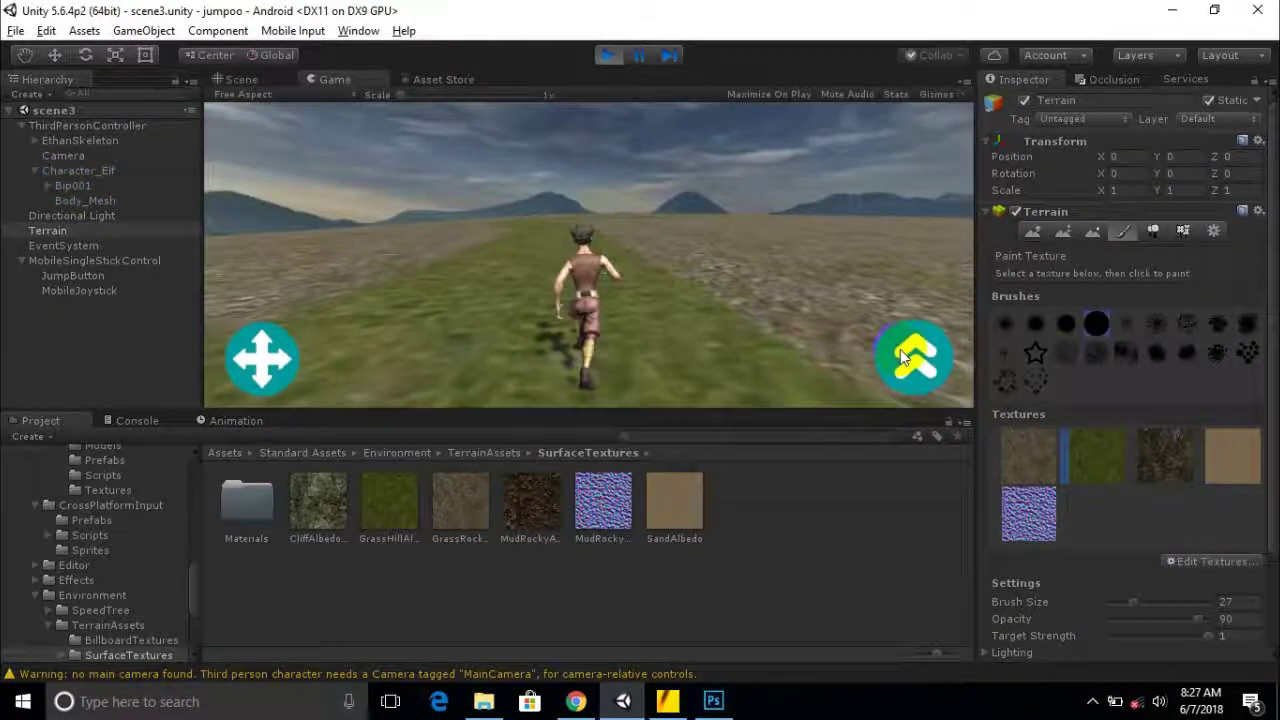
Make the character jump and run along the grass path in the running game, then stop the game.
left_click(912, 355)
left_click_drag(264, 354, 409, 329)
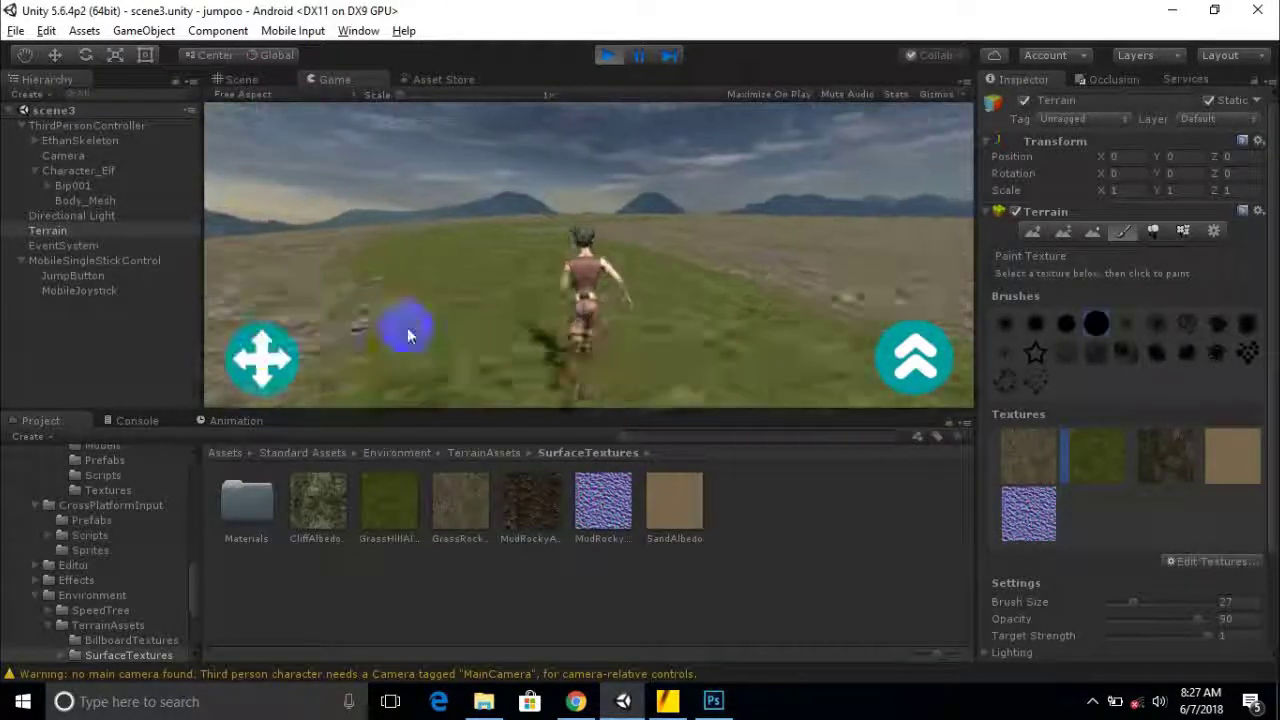
left_click(607, 55)
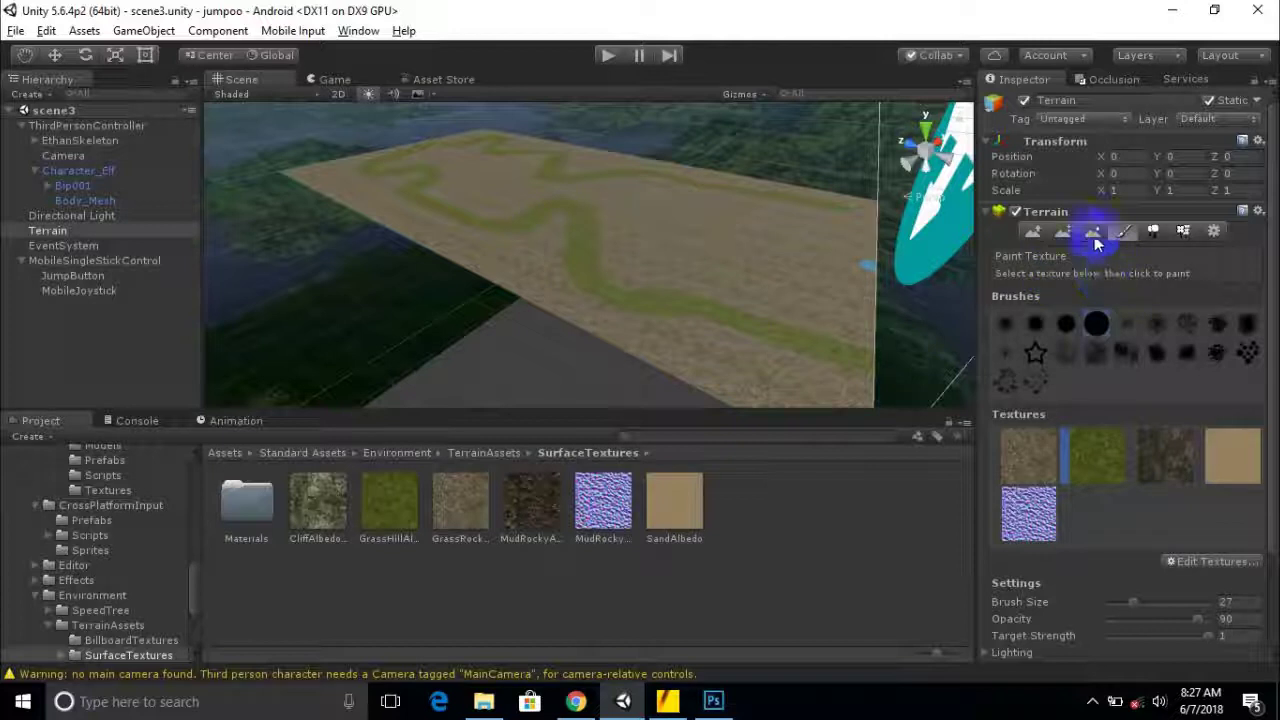
Switch the terrain to the Raise / Lower Terrain tool, keeping the hard round brush at size 27.
left_click(1040, 232)
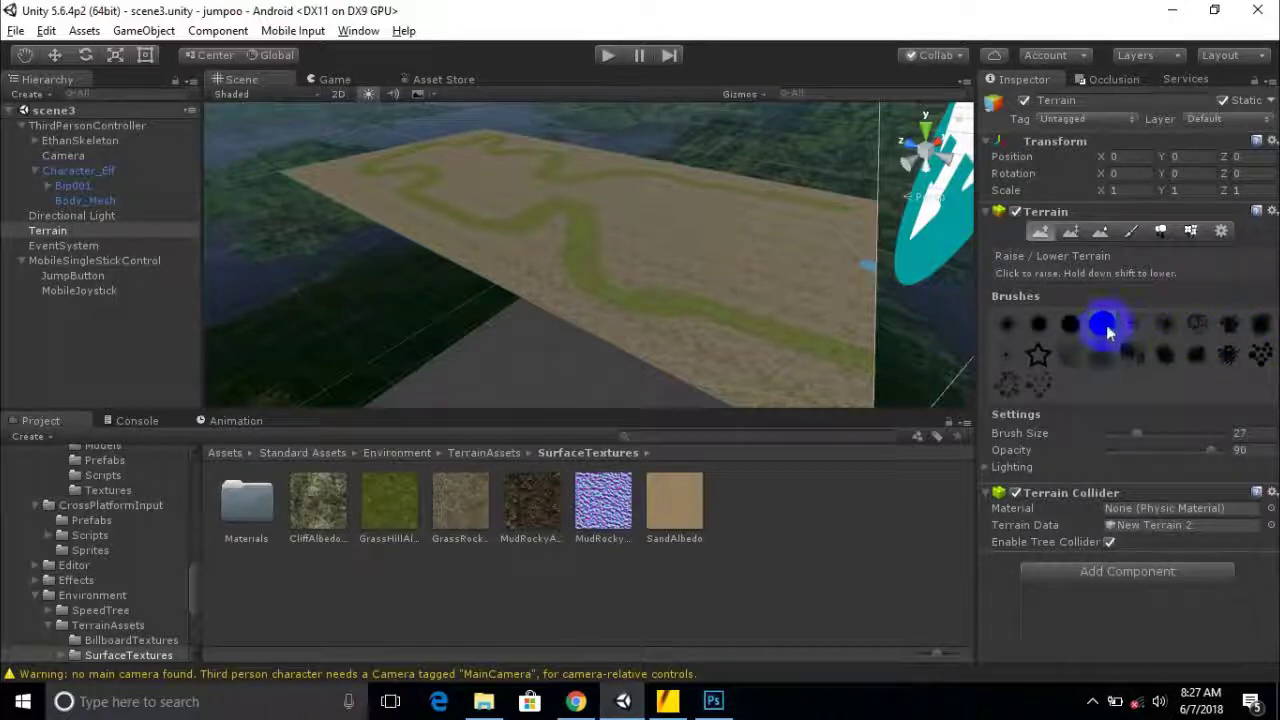
right_click_drag(725, 341, 568, 287)
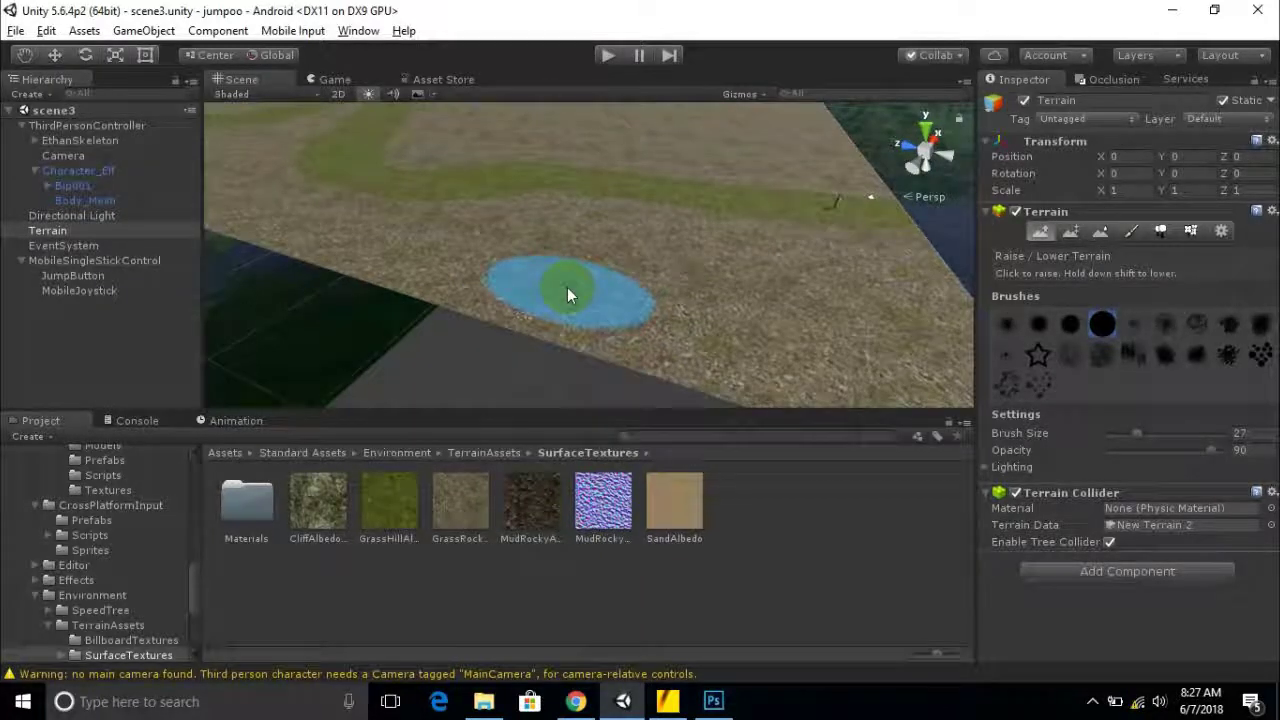
mouse_move(564, 286)
left_mouse_down()
mouse_move(669, 276)
mouse_move(746, 250)
left_mouse_up()
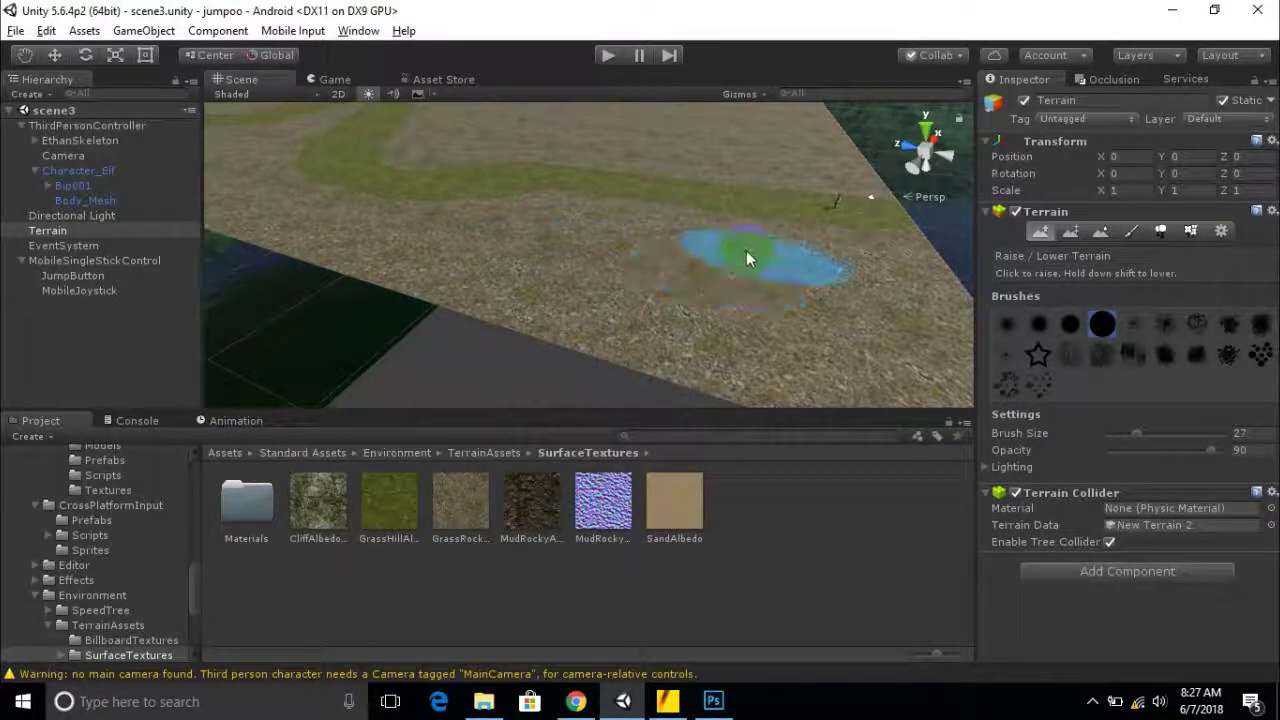
mouse_move(660, 282)
middle_mouse_down()
mouse_move(583, 275)
mouse_move(628, 271)
middle_mouse_up()
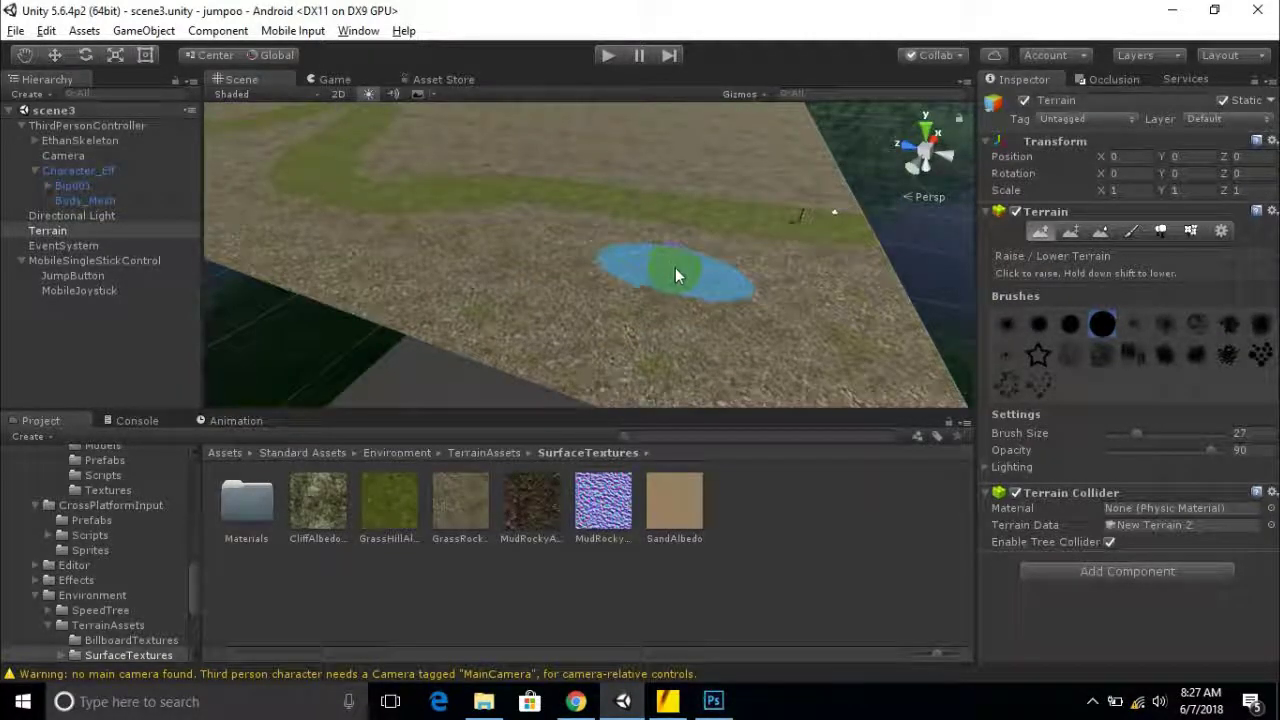
Raise several steep-sided, flat-topped mounds on the rocky ground beside the grass path with the hard round brush at size 27.
left_click(1101, 325)
left_click(710, 310)
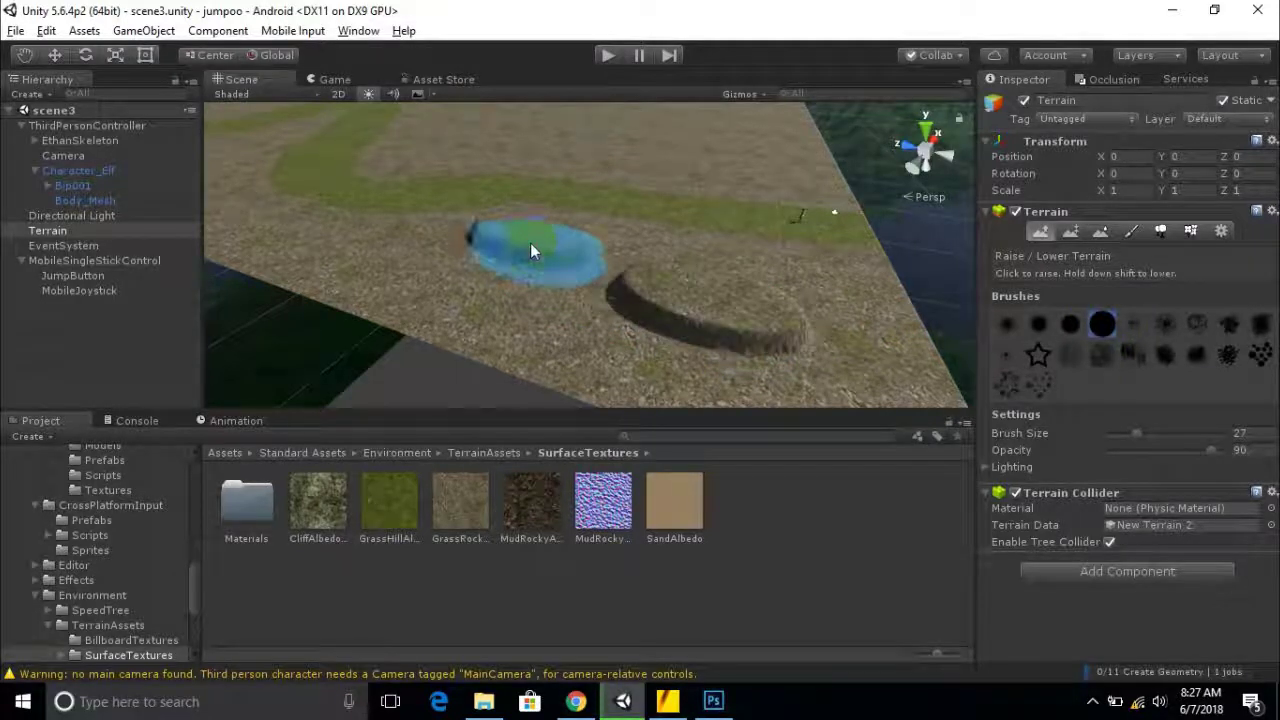
left_click(530, 250)
left_click(412, 240)
left_click(329, 197)
left_click(680, 238)
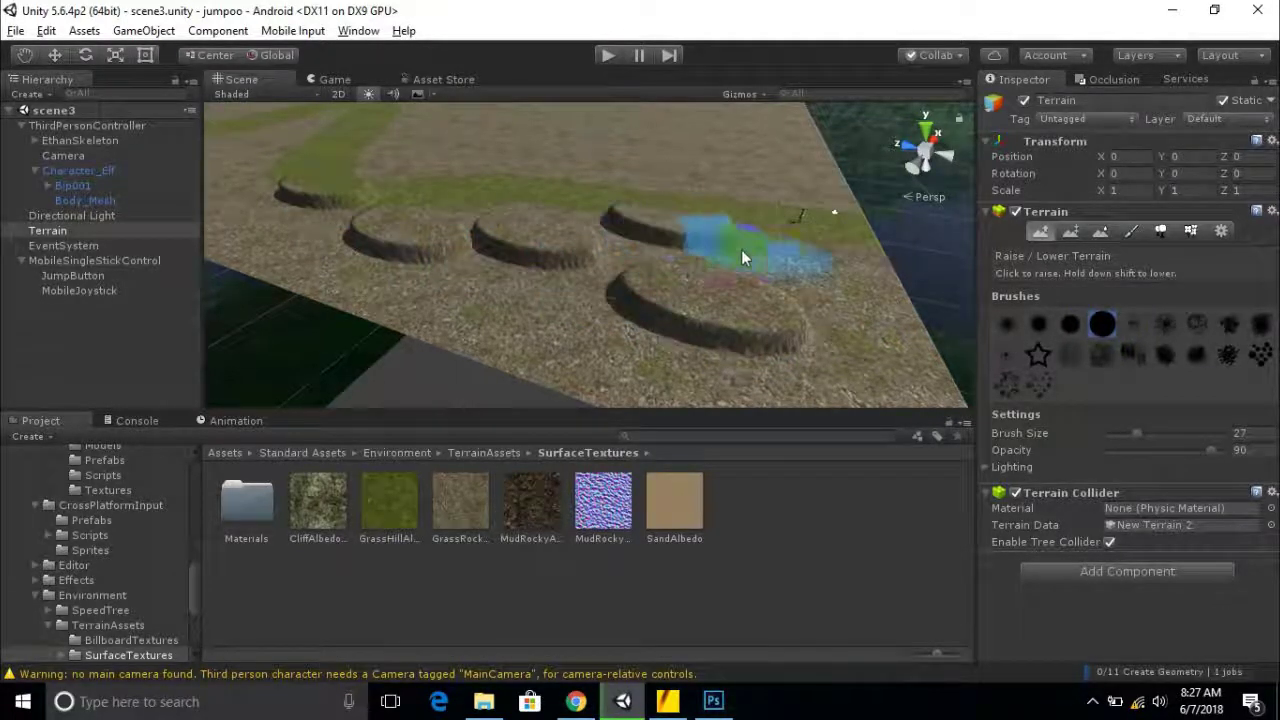
left_click(505, 294)
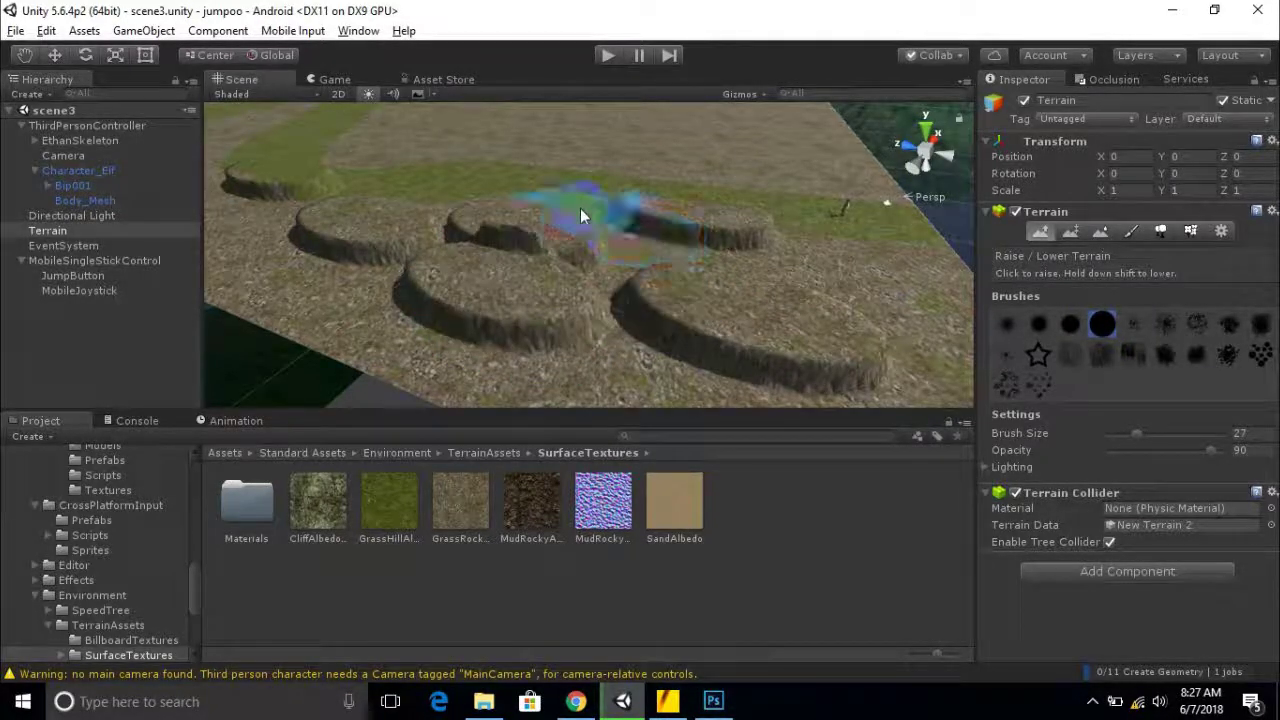
left_click(854, 266)
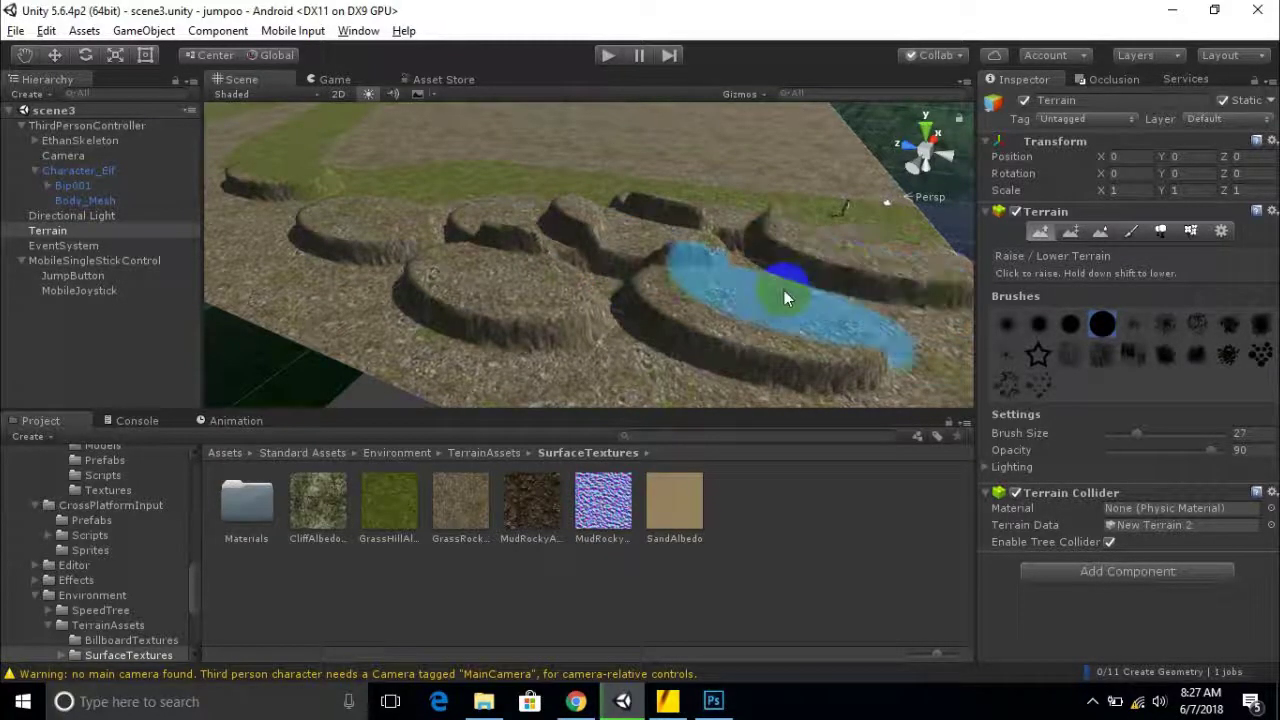
left_click(770, 335)
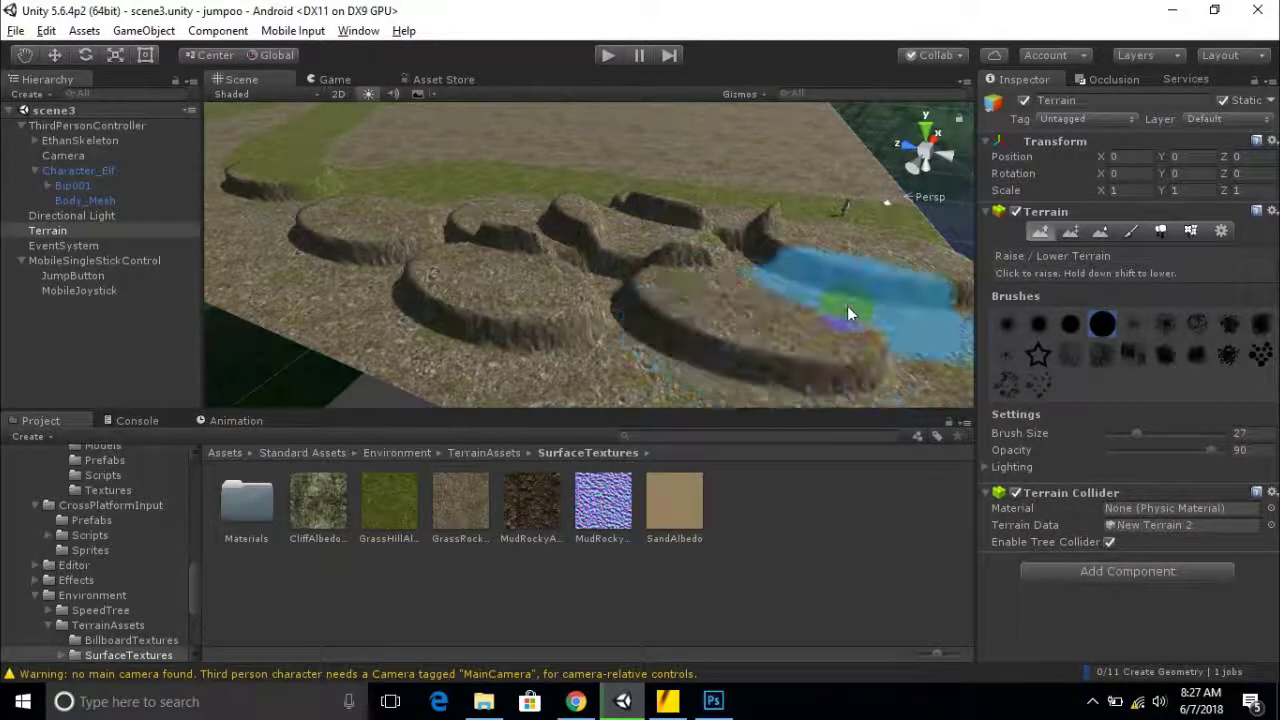
Raise a row of rounded hills along the grass path behind the mounds with the first soft round brush.
left_click(1008, 326)
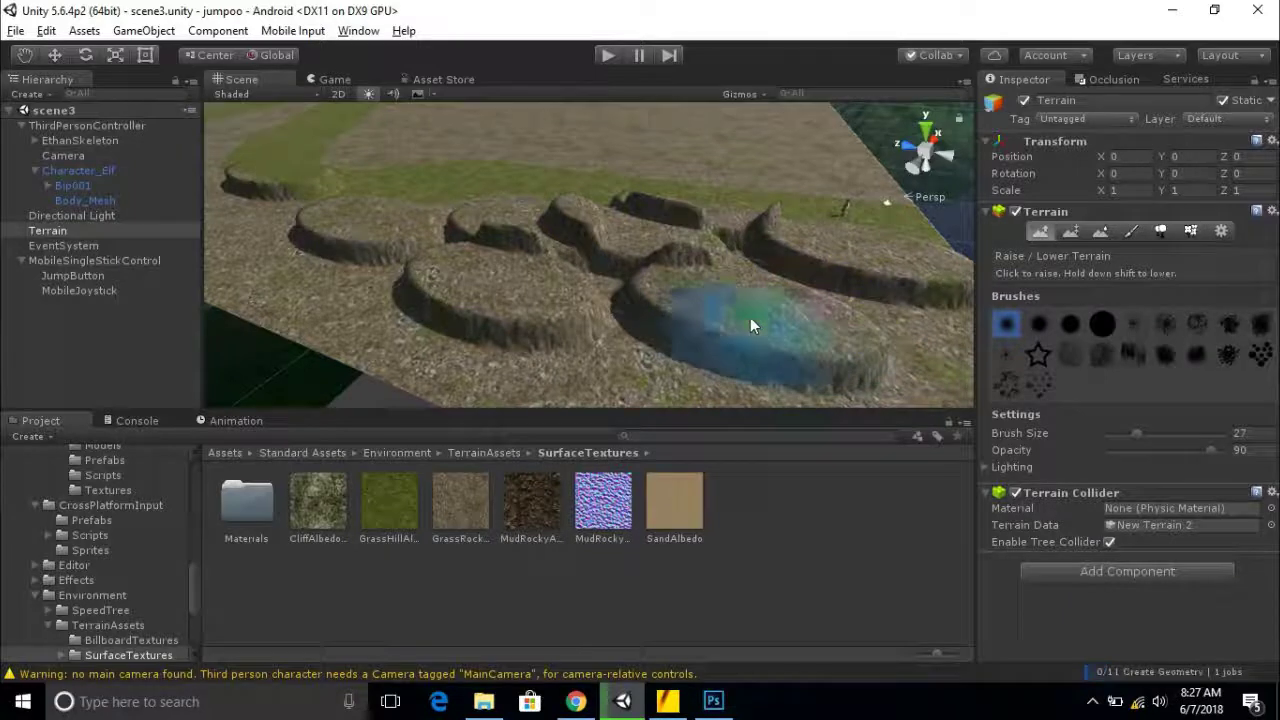
left_click_drag(661, 160, 771, 180)
left_click(689, 278)
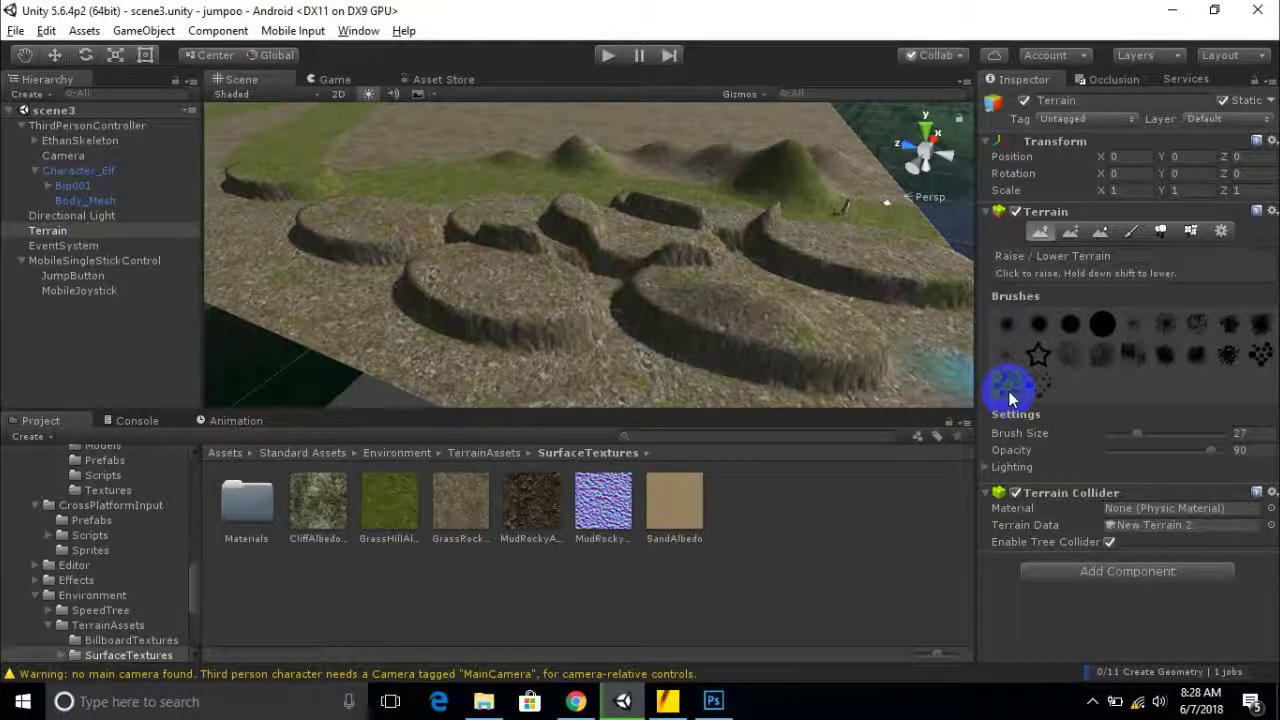
Roughen the flat-topped mounds into jagged rocky peaks with the scattered-speck brush.
mouse_move(543, 316)
left_mouse_down()
mouse_move(751, 278)
mouse_move(777, 286)
mouse_move(821, 250)
mouse_move(643, 214)
mouse_move(338, 258)
left_mouse_up()
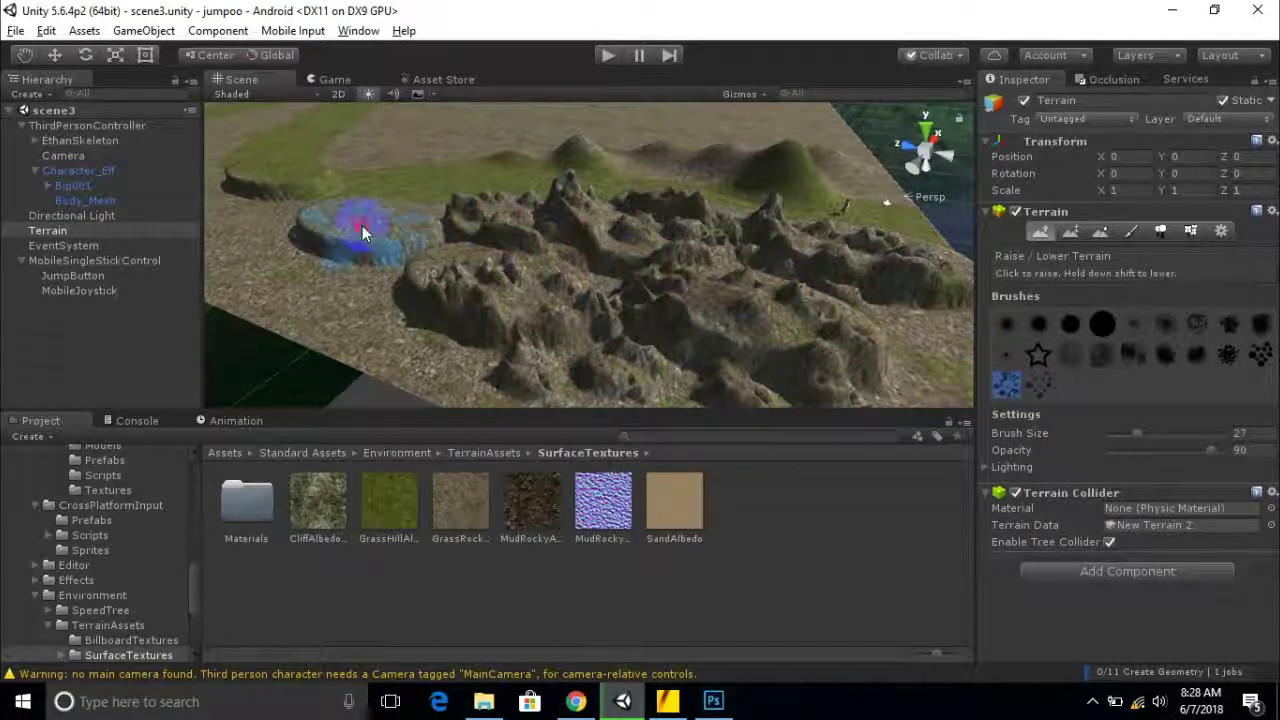
middle_click_drag(884, 336, 605, 331)
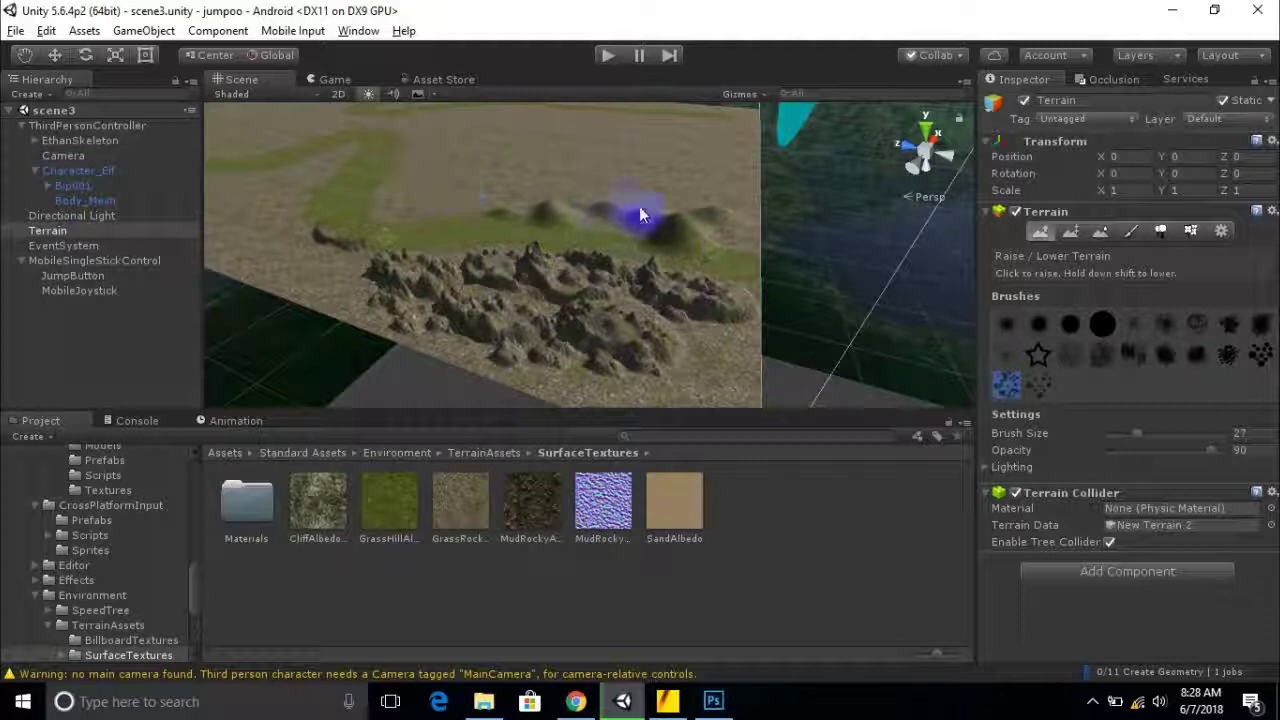
left_click(645, 363)
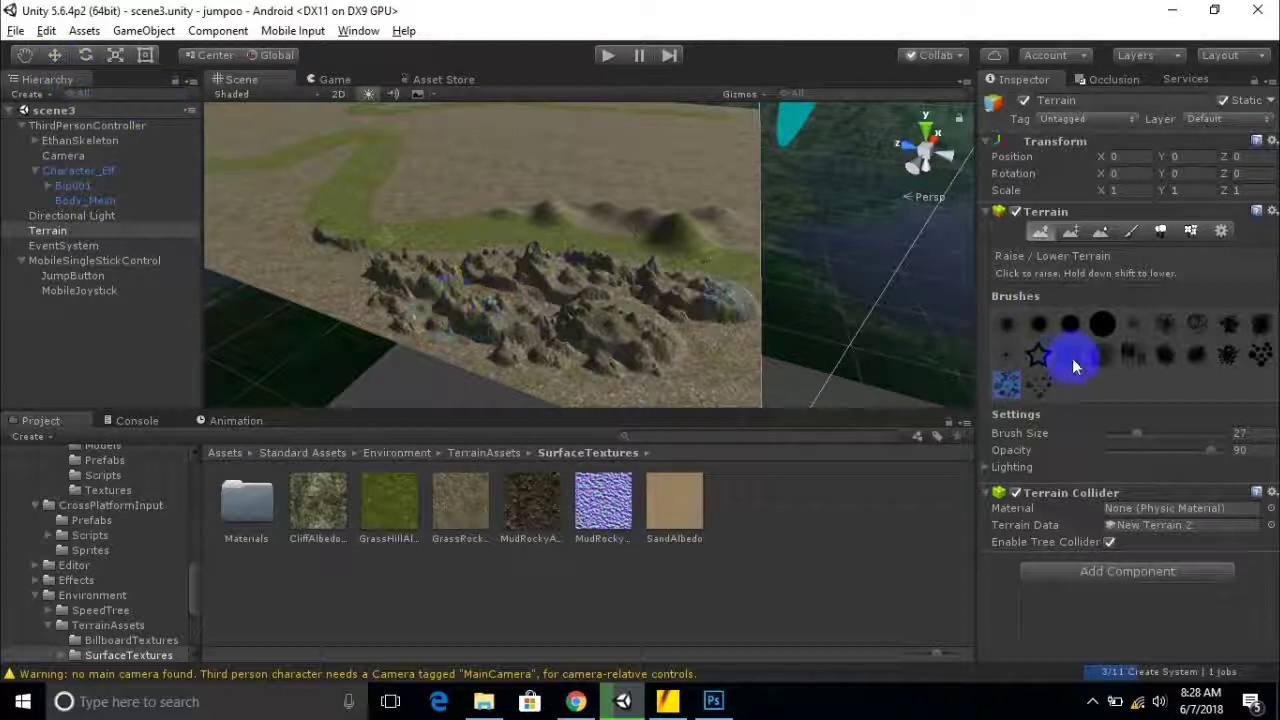
Lower all the rocky peaks and hills back to flat ground with the hard round brush.
left_click(1104, 328)
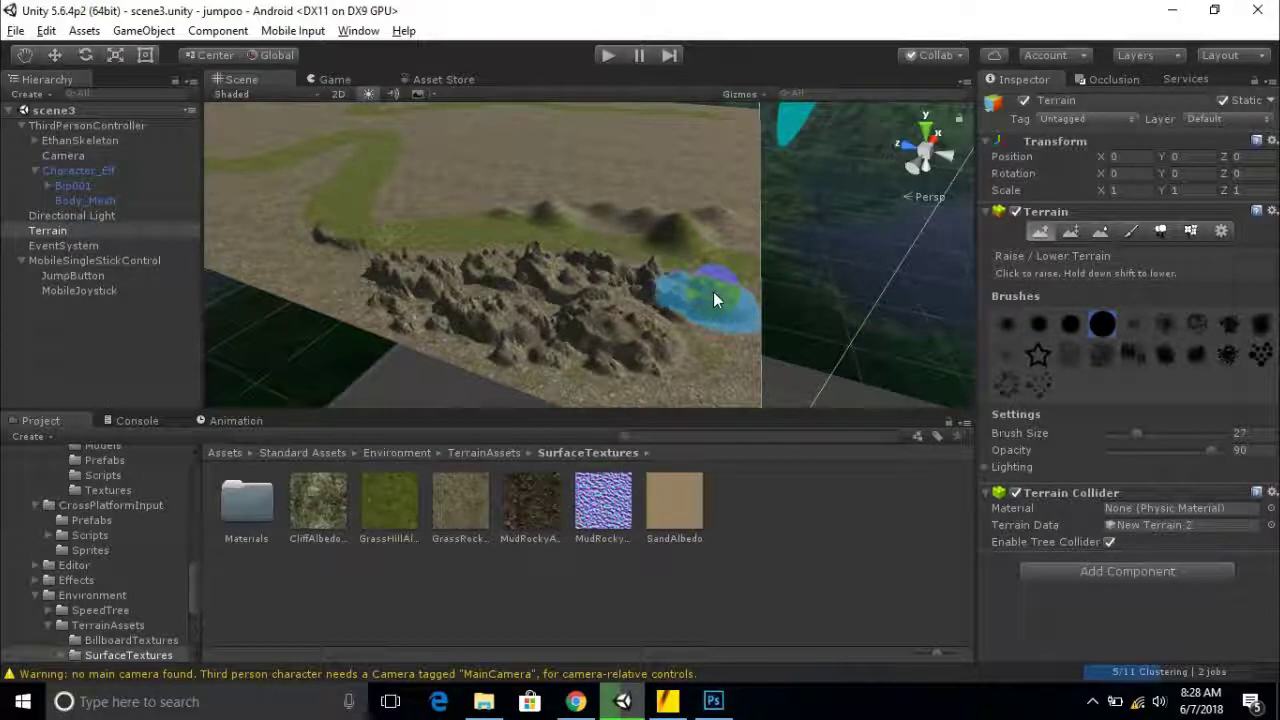
mouse_move(713, 297)
left_mouse_down("shift")
mouse_move(728, 290)
mouse_move(651, 349)
mouse_move(755, 200)
left_mouse_up("shift")
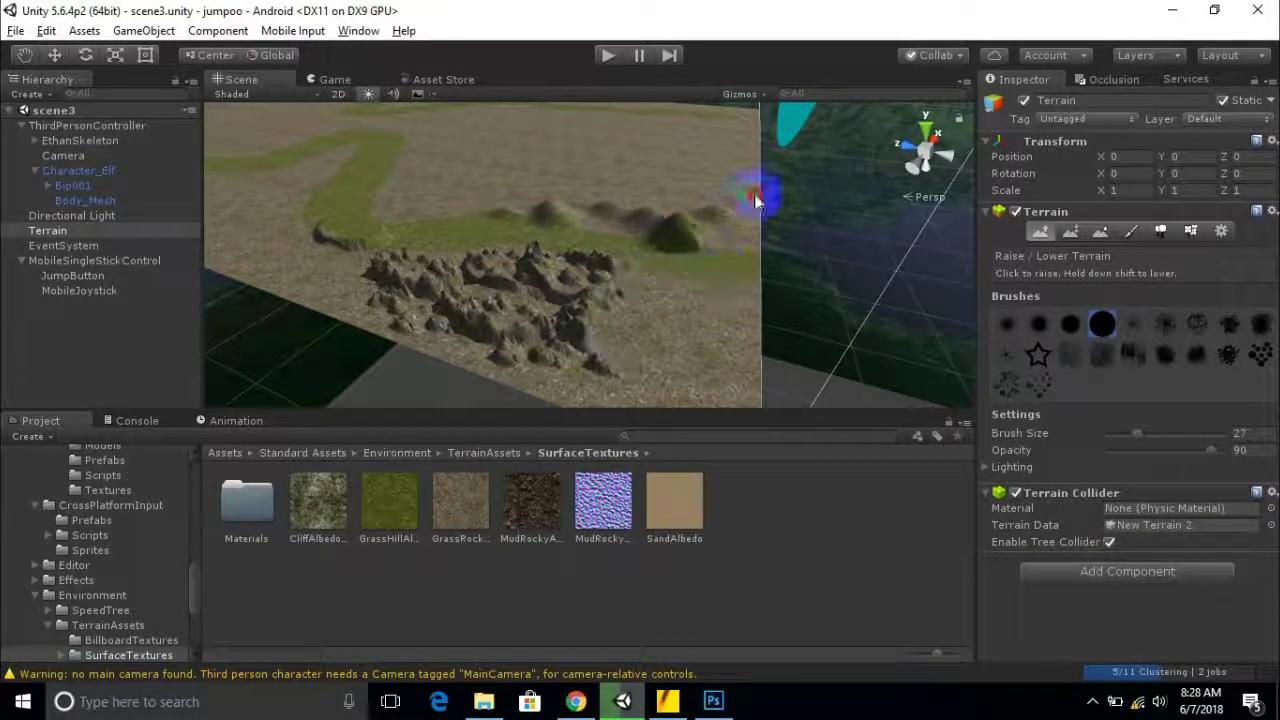
mouse_move(697, 257)
left_mouse_down("shift")
mouse_move(609, 294)
mouse_move(486, 262)
left_mouse_up("shift")
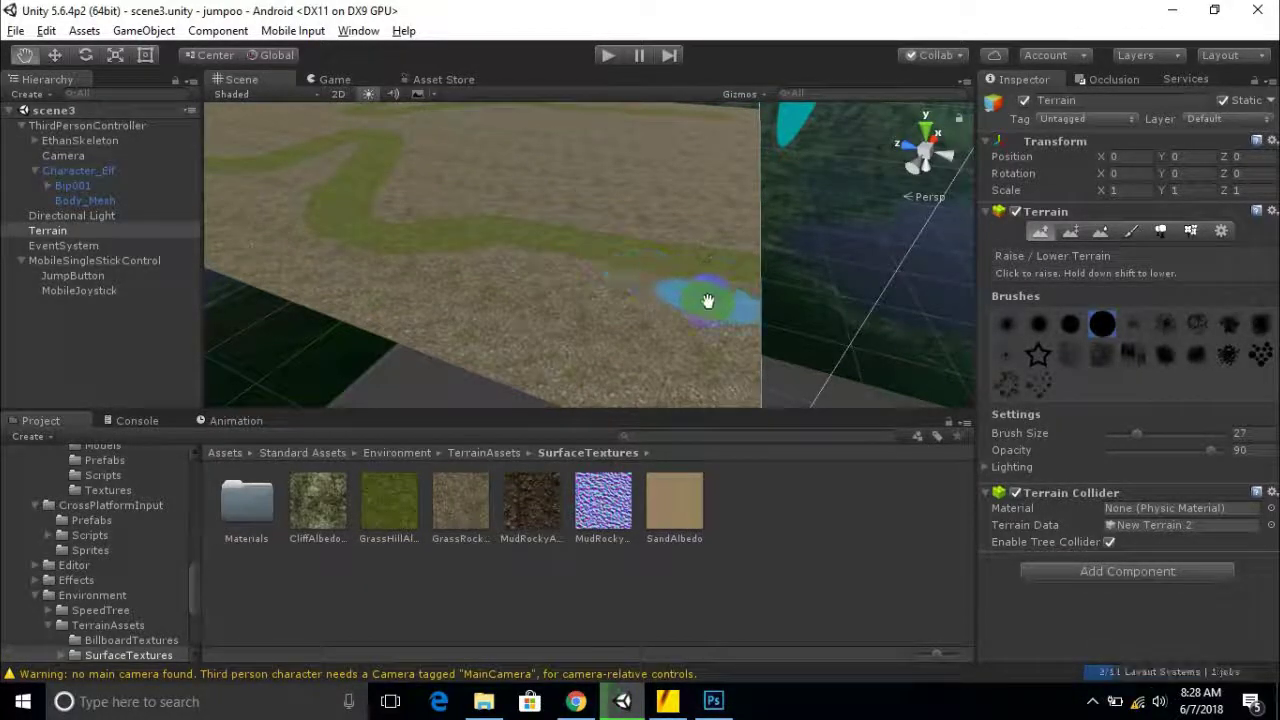
Set the terrain brush size to 100.
scroll(712, 299, "down", 5)
right_click_drag(534, 246, 581, 205)
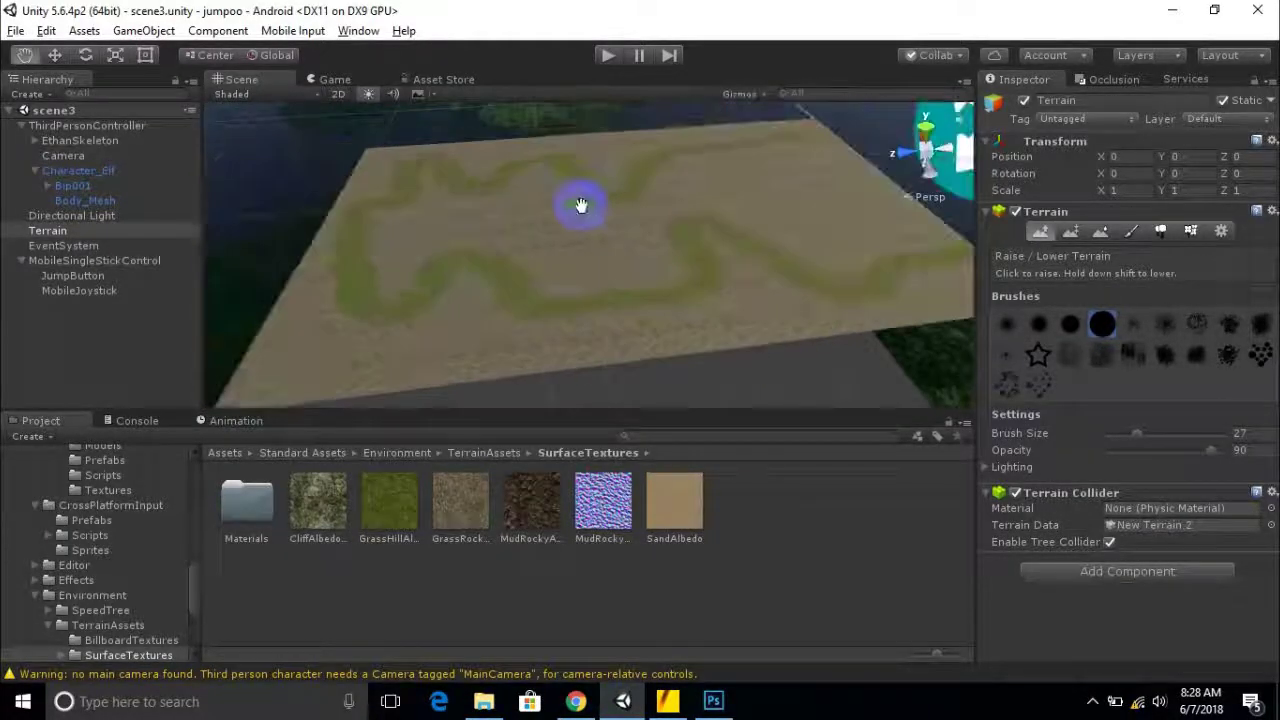
scroll(581, 206, "down", 2)
middle_click_drag(600, 282, 445, 283)
scroll(595, 273, "up", 3)
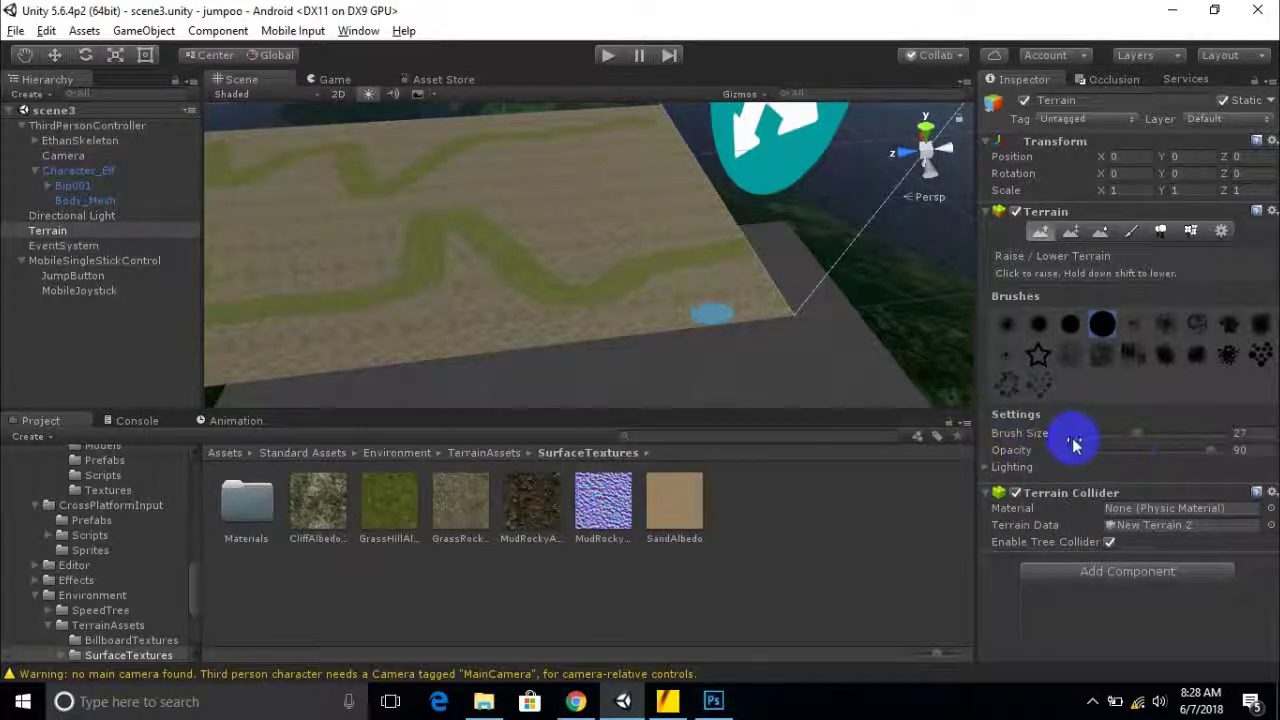
left_click_drag(1138, 440, 1215, 447)
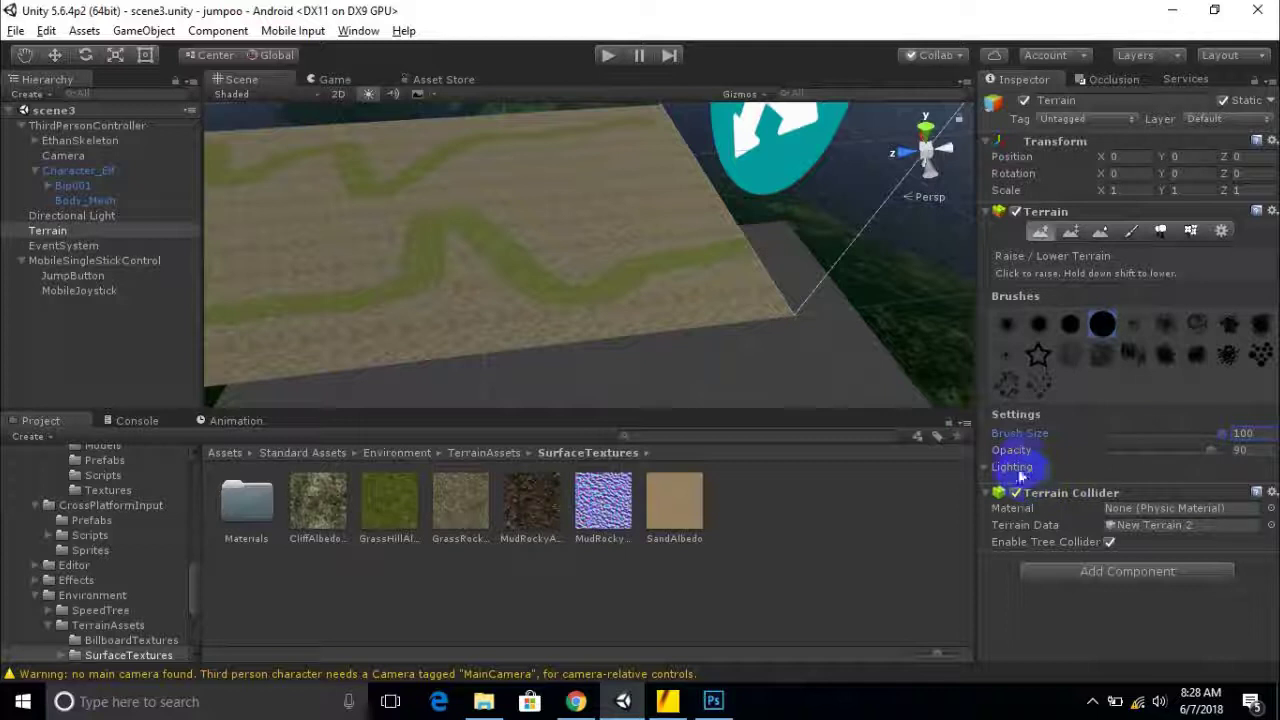
Raise broad overlapping mounds across the first bends of the grass path at opacity 90.
scroll(665, 329, "up", 5)
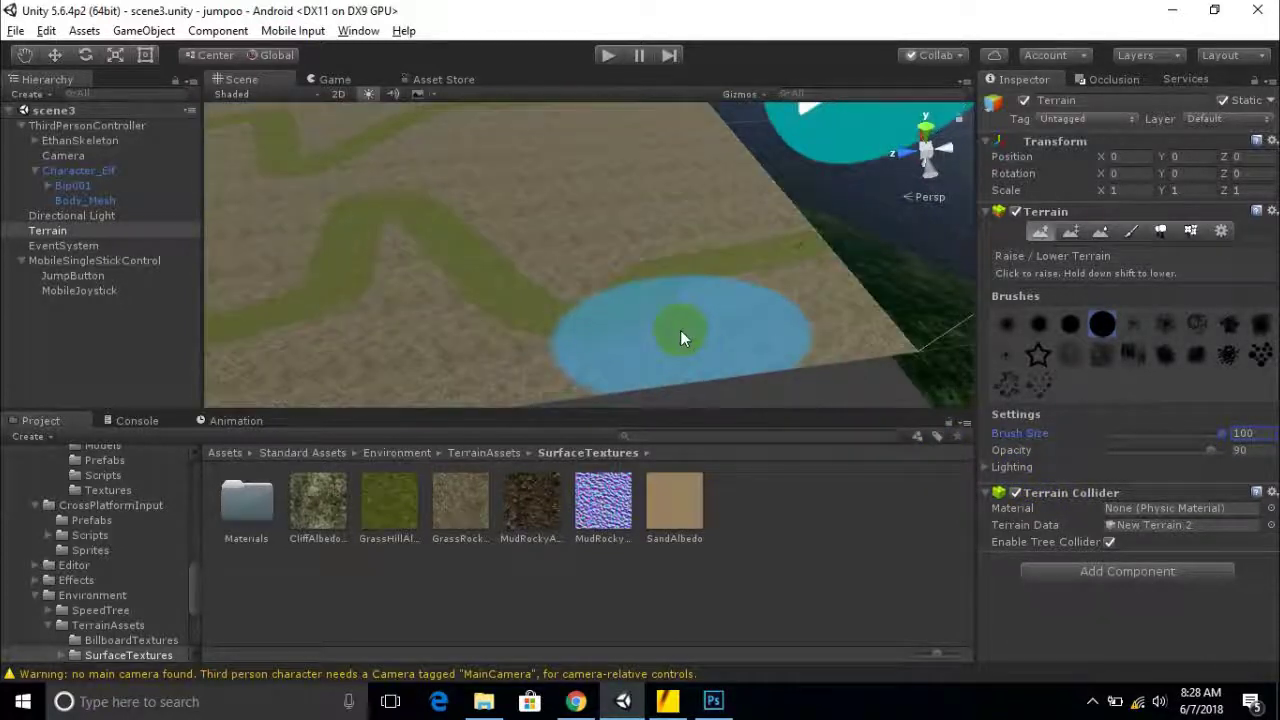
left_click(604, 195)
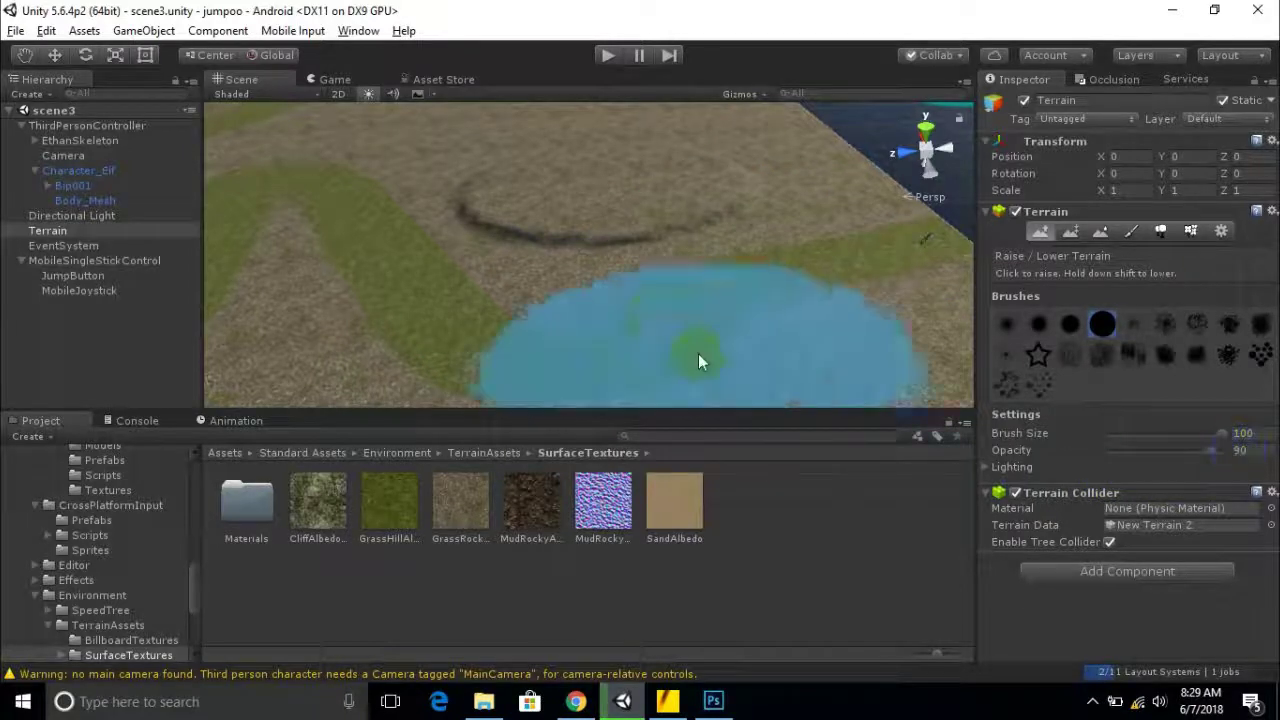
left_click(682, 279)
mouse_move(767, 270)
left_mouse_down()
mouse_move(594, 237)
mouse_move(480, 237)
mouse_move(371, 171)
mouse_move(402, 207)
left_mouse_up()
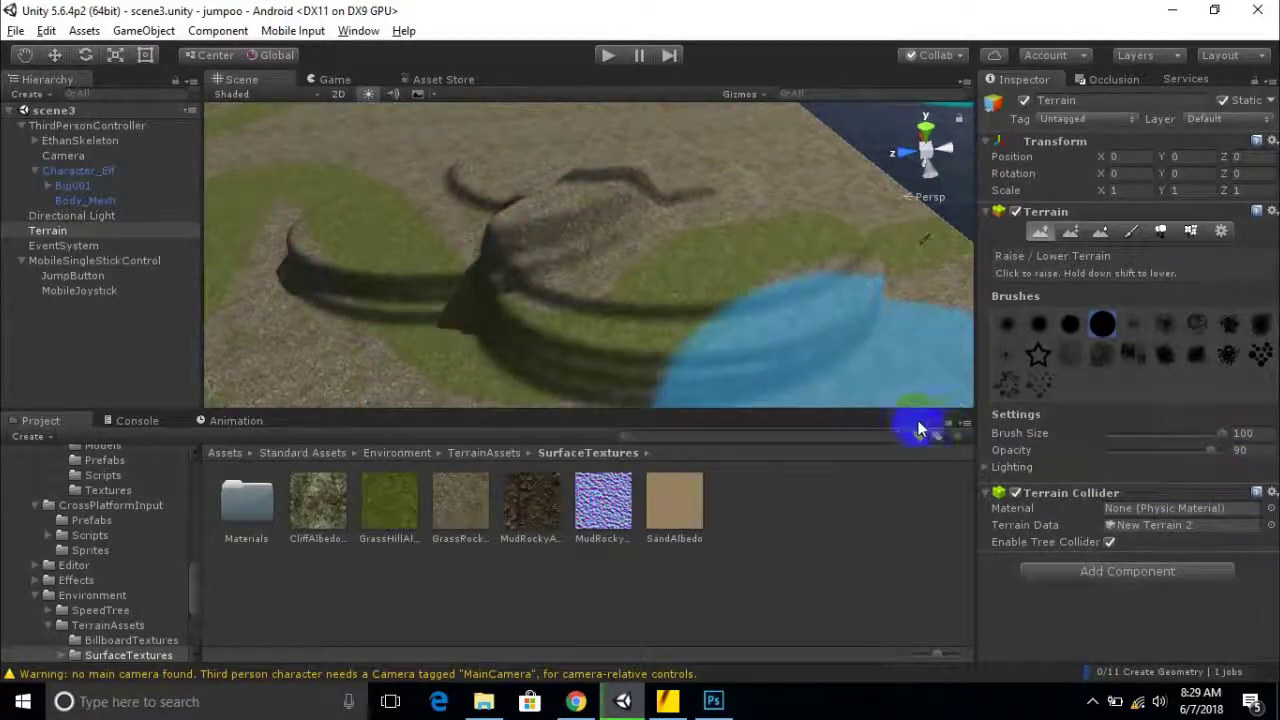
Flatten the broad mounds by lowering the terrain, first at opacity 17 and then at opacity 69.
left_click_drag(1212, 450, 1125, 450)
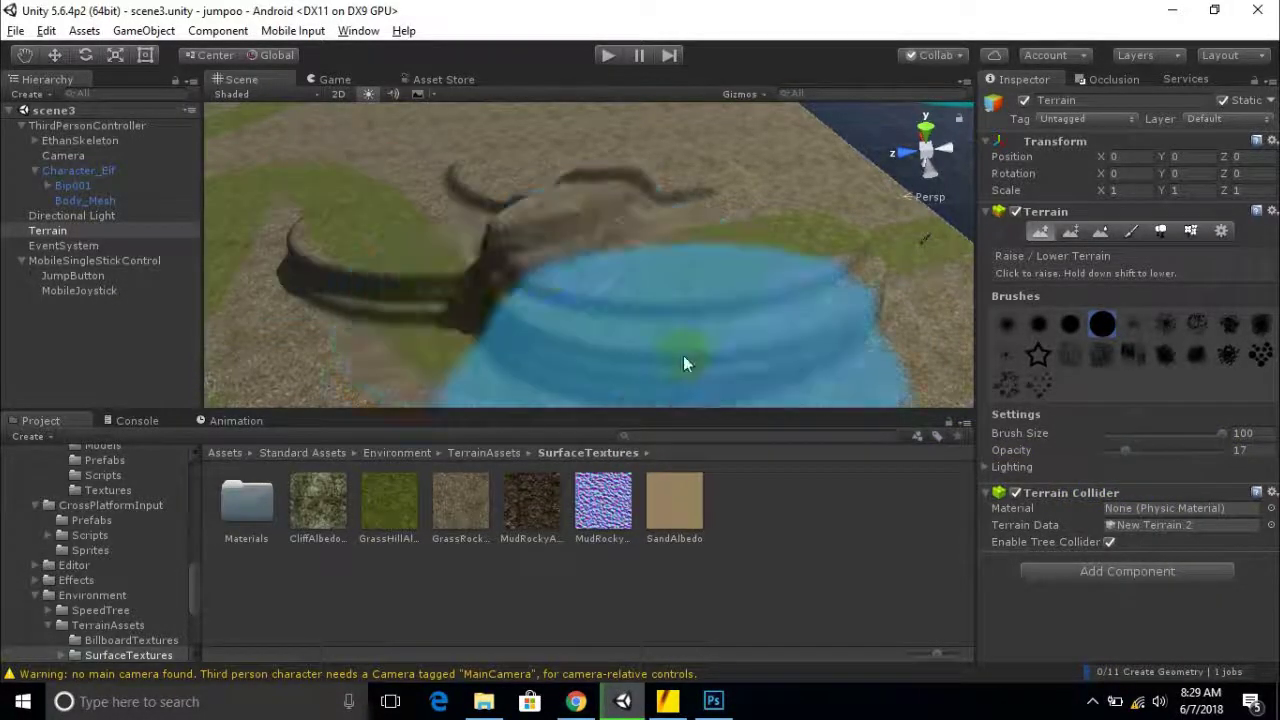
scroll(536, 250, "down", 4)
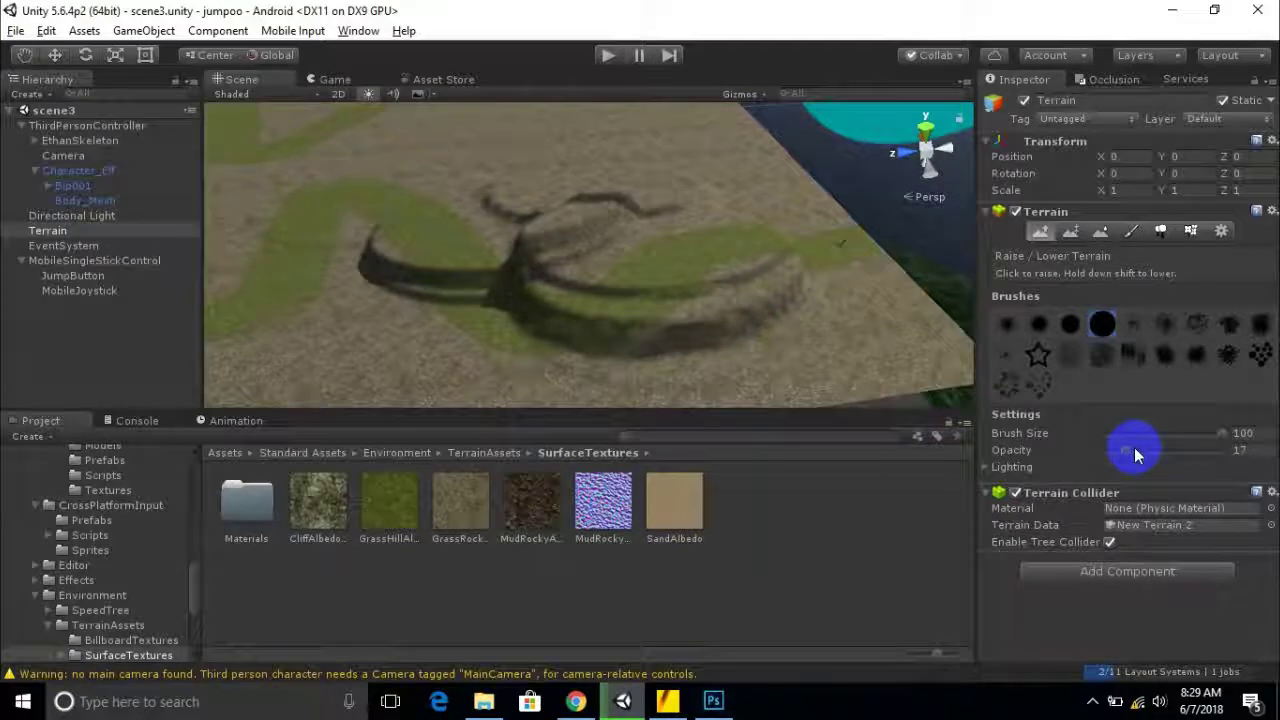
left_click(1188, 450)
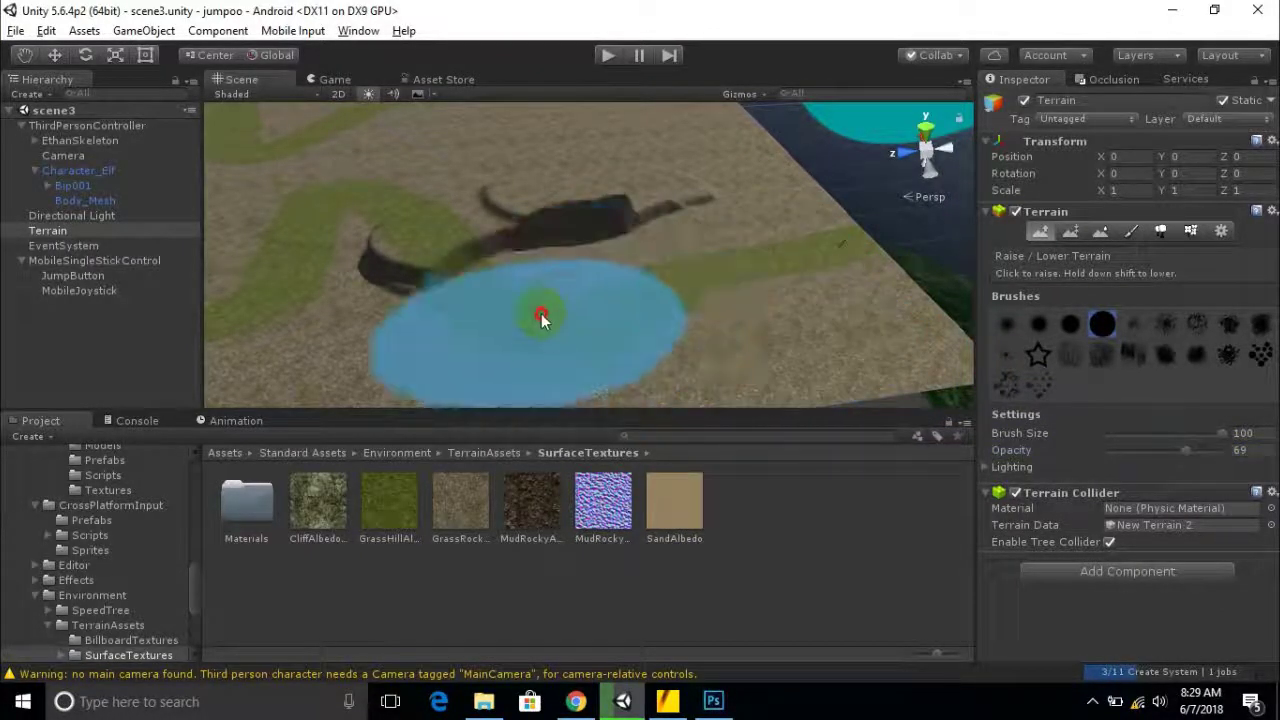
left_click(766, 363)
Set the brush opacity to 13 and raise gentle bumps along the first stretch of the grass path near the character.
left_click(1123, 450)
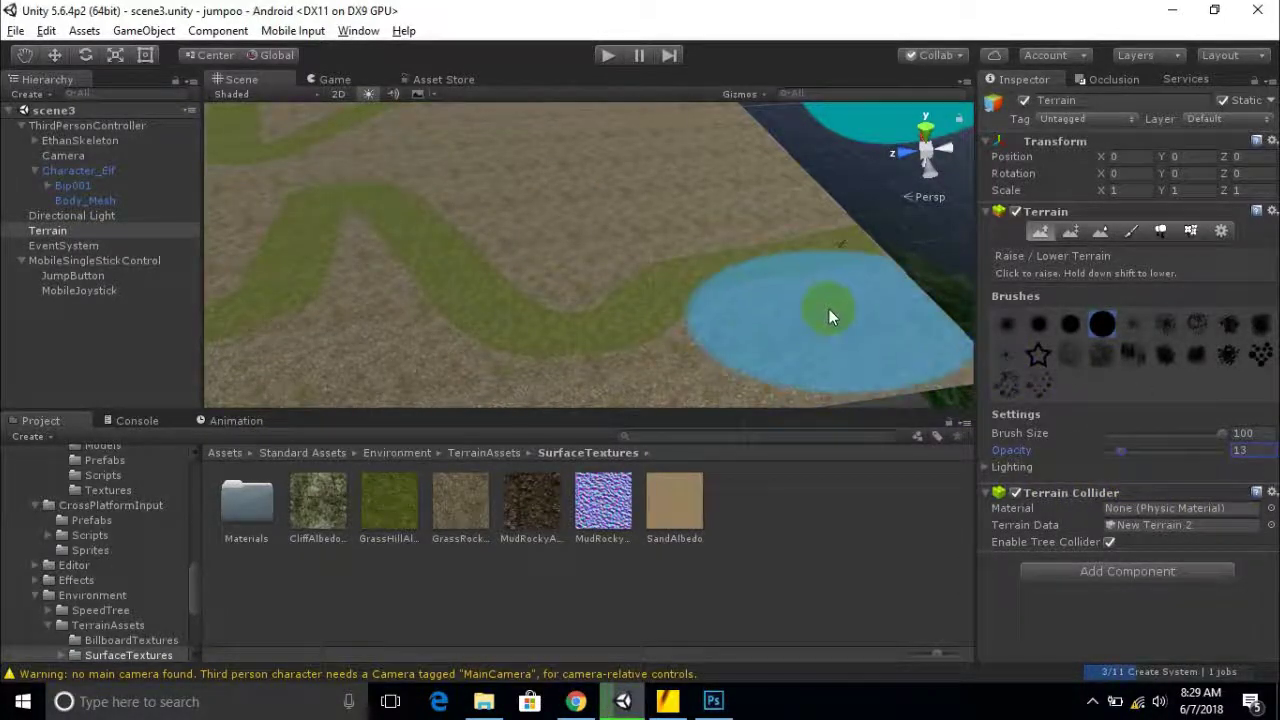
scroll(825, 302, "up", 1)
middle_click_drag(825, 302, 774, 291)
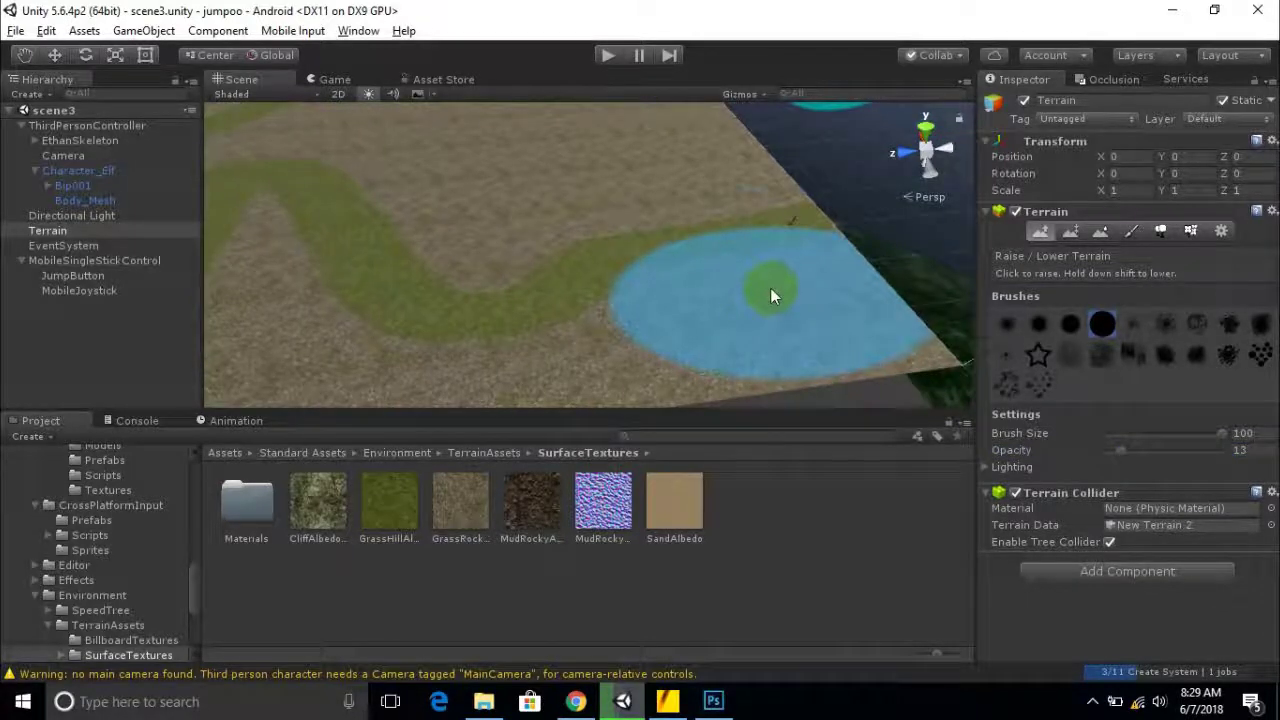
mouse_move(760, 236)
left_mouse_down()
mouse_move(622, 254)
mouse_move(528, 296)
mouse_move(358, 234)
mouse_move(284, 185)
mouse_move(403, 266)
mouse_move(556, 300)
mouse_move(612, 278)
left_mouse_up()
middle_click_drag(611, 271, 699, 270)
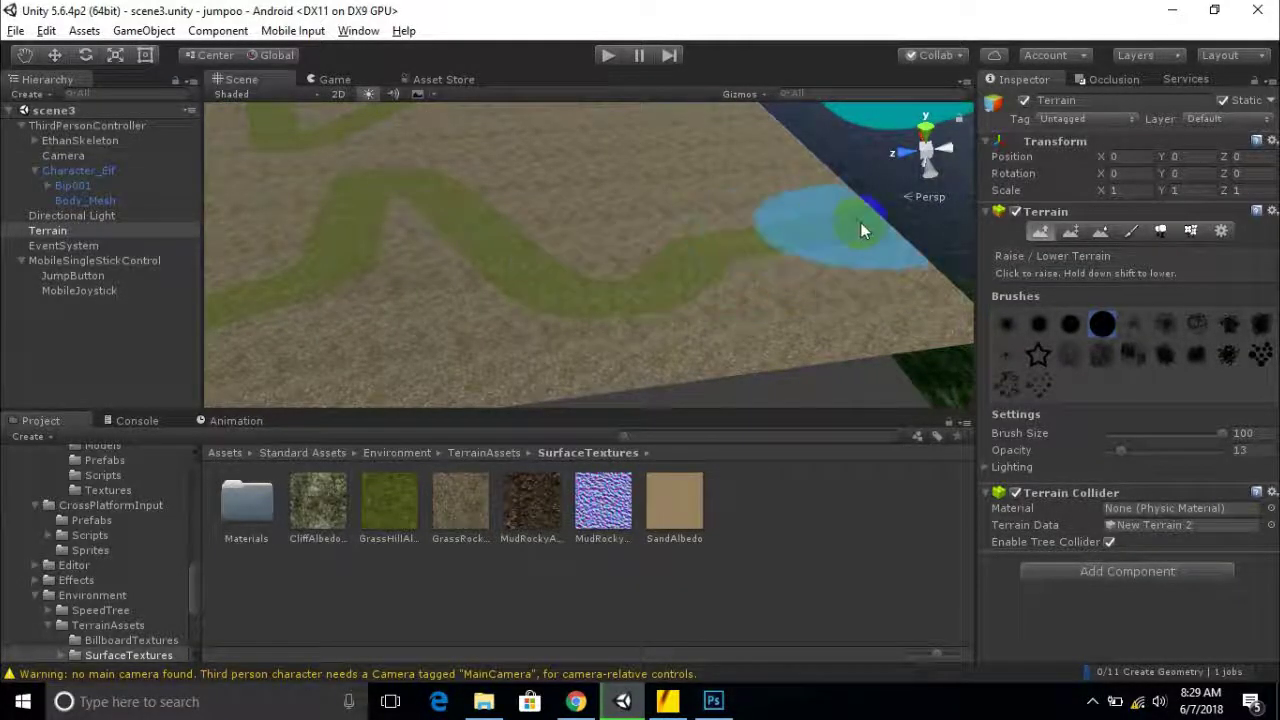
mouse_move(829, 221)
left_mouse_down()
mouse_move(590, 269)
mouse_move(413, 204)
mouse_move(389, 182)
left_mouse_up()
scroll(495, 243, "down", 3)
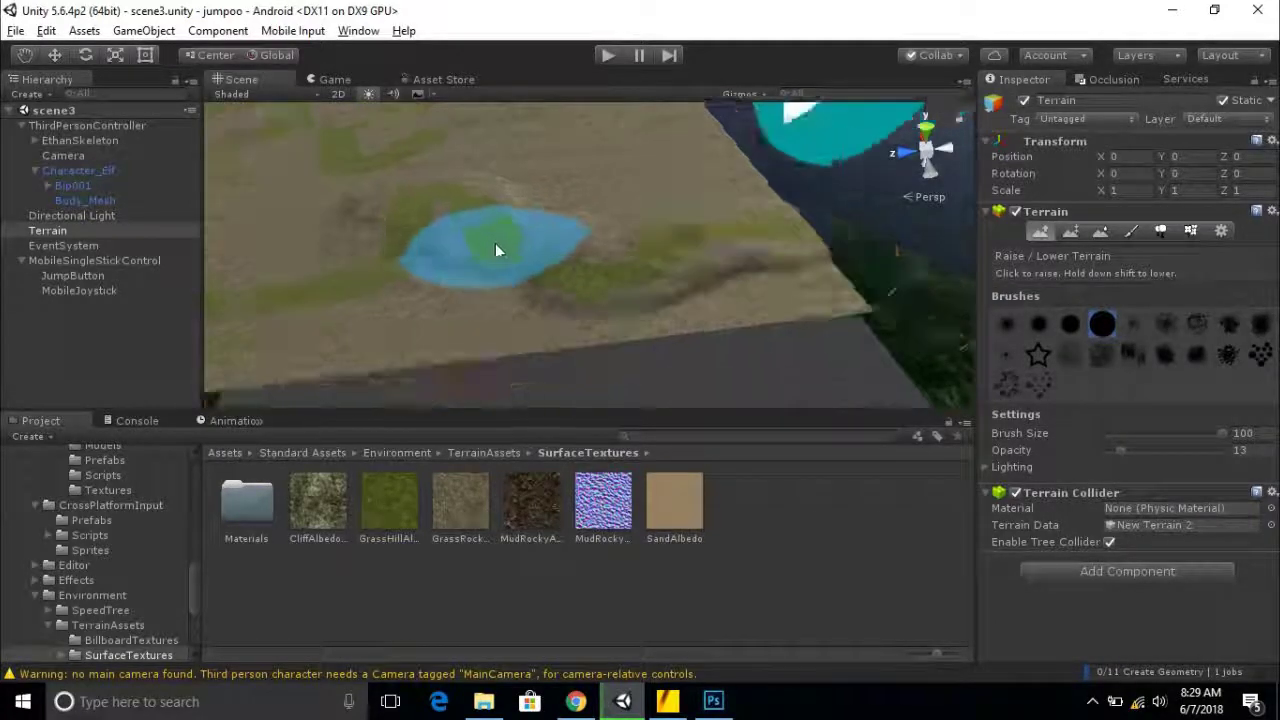
Raise gentle bumps along the middle bends of the winding grass path.
middle_click_drag(495, 243, 689, 258)
scroll(844, 258, "down", 3)
mouse_move(710, 268)
left_mouse_down()
mouse_move(811, 263)
mouse_move(477, 329)
mouse_move(723, 286)
mouse_move(549, 191)
left_mouse_up()
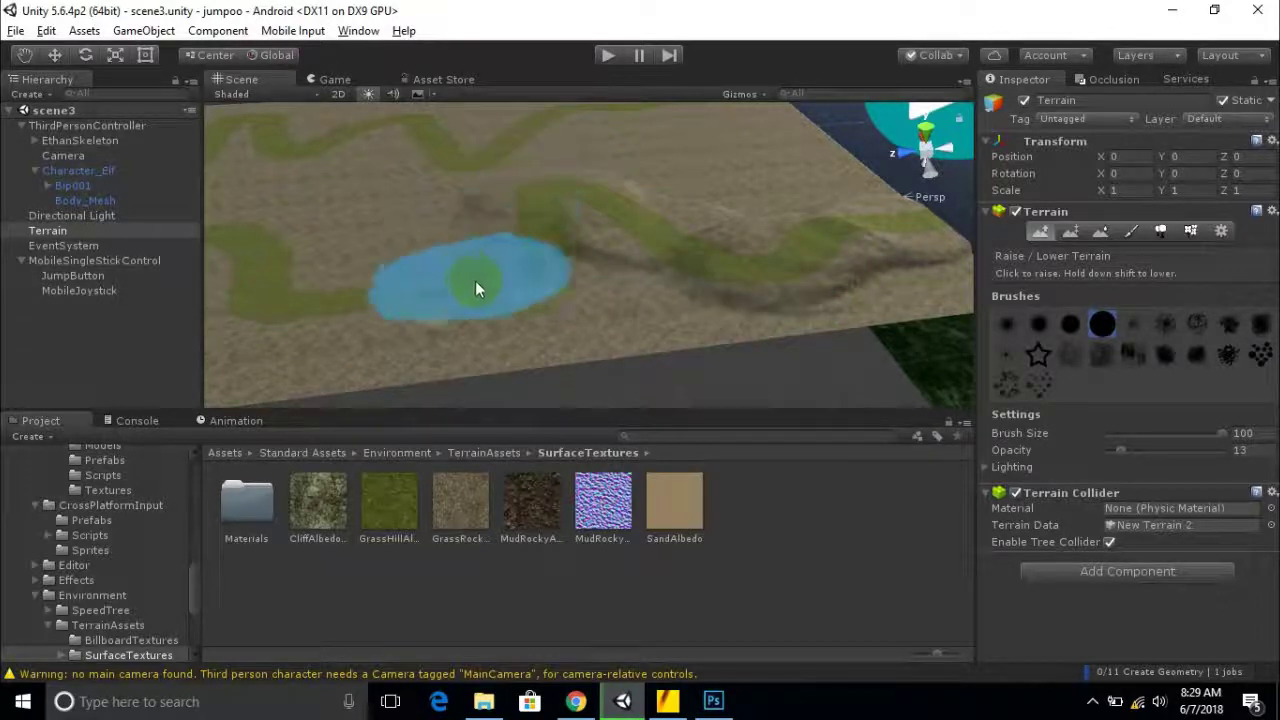
middle_click_drag(377, 291, 622, 292)
mouse_move(706, 290)
left_mouse_down()
mouse_move(586, 237)
mouse_move(509, 346)
mouse_move(500, 305)
left_mouse_up()
Raise gentle bumps along the far stretch of the grass path up to its end at the terrain edge.
middle_click_drag(498, 298, 625, 240)
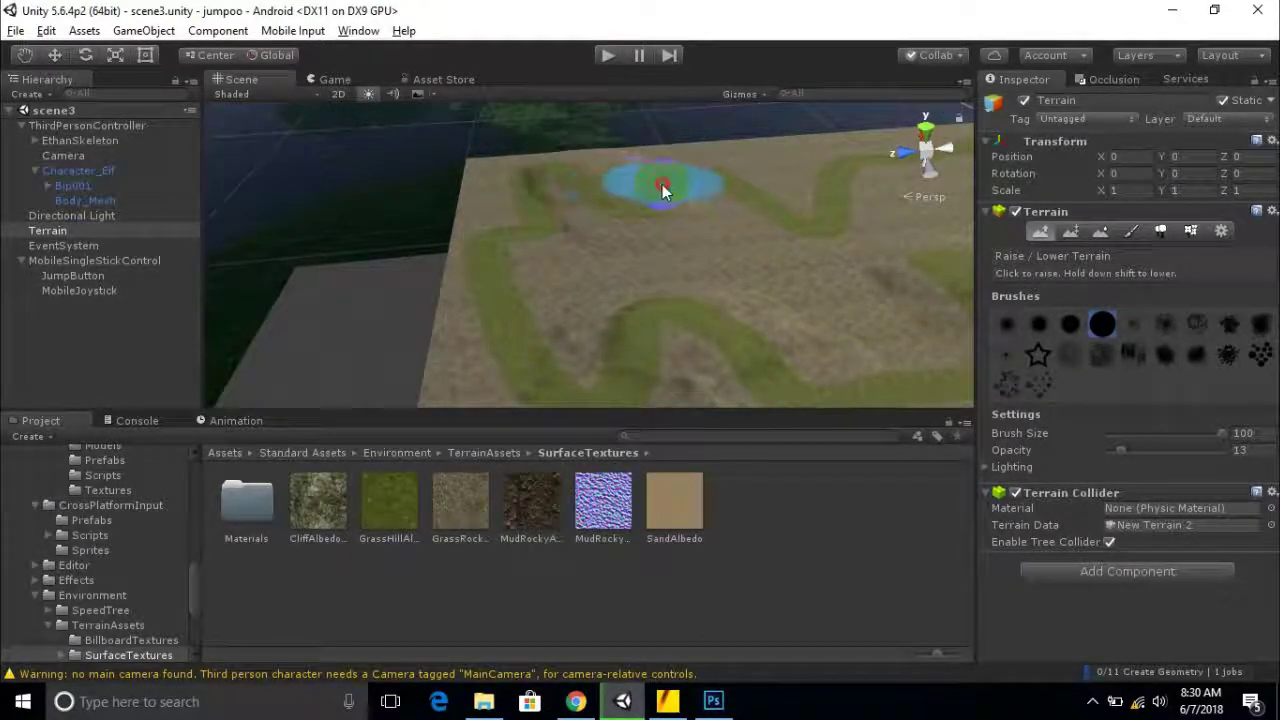
mouse_move(738, 231)
middle_mouse_down()
mouse_move(640, 245)
mouse_move(647, 347)
mouse_move(680, 217)
middle_mouse_up()
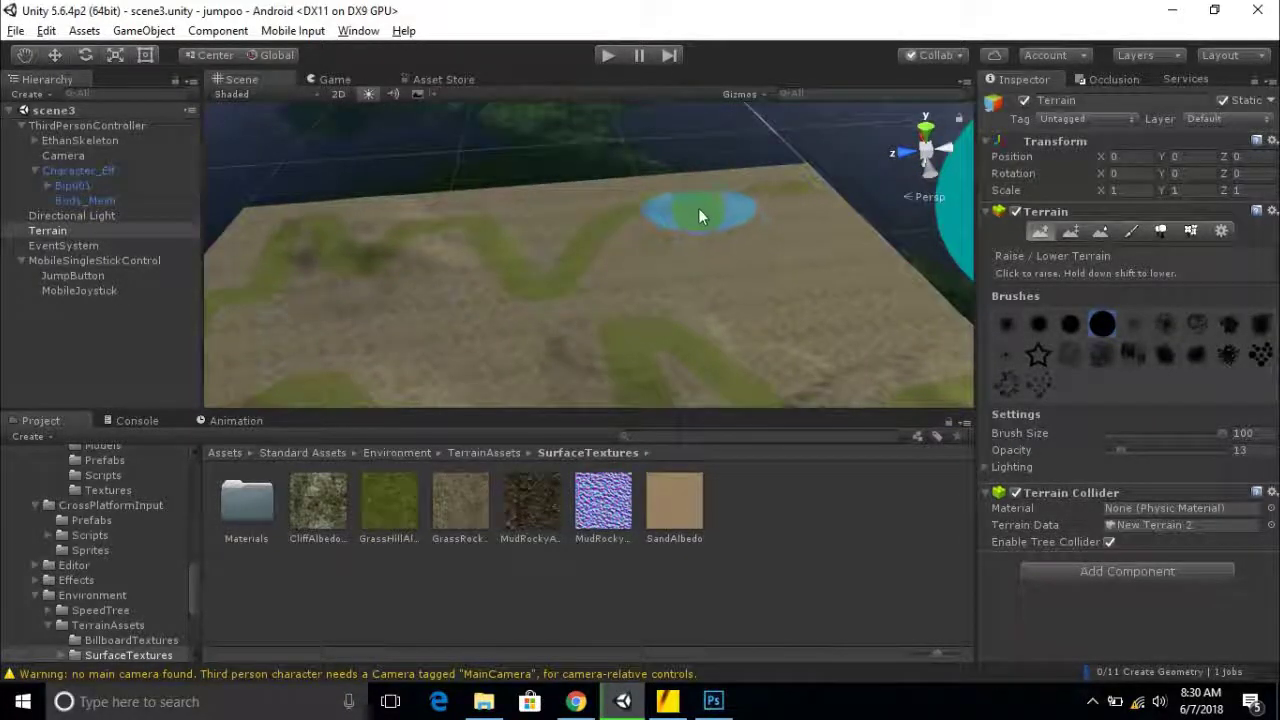
middle_click_drag(753, 232, 636, 259)
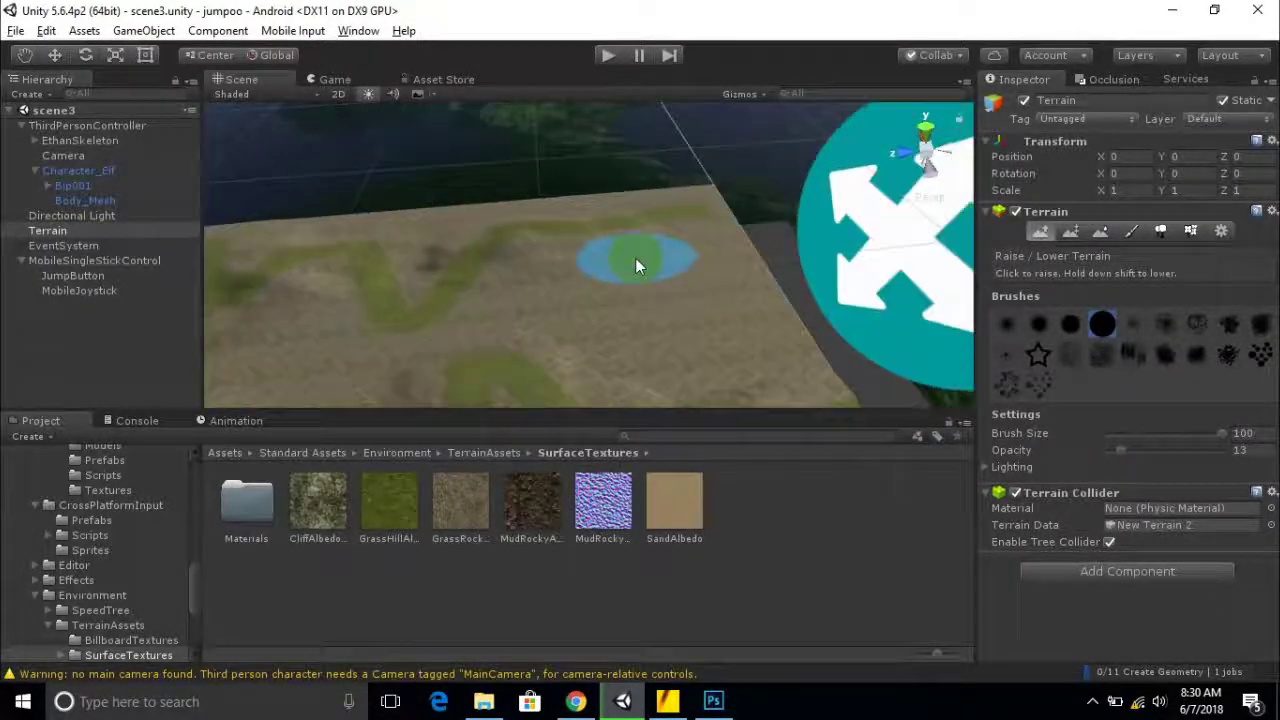
scroll(592, 345, "up", 5)
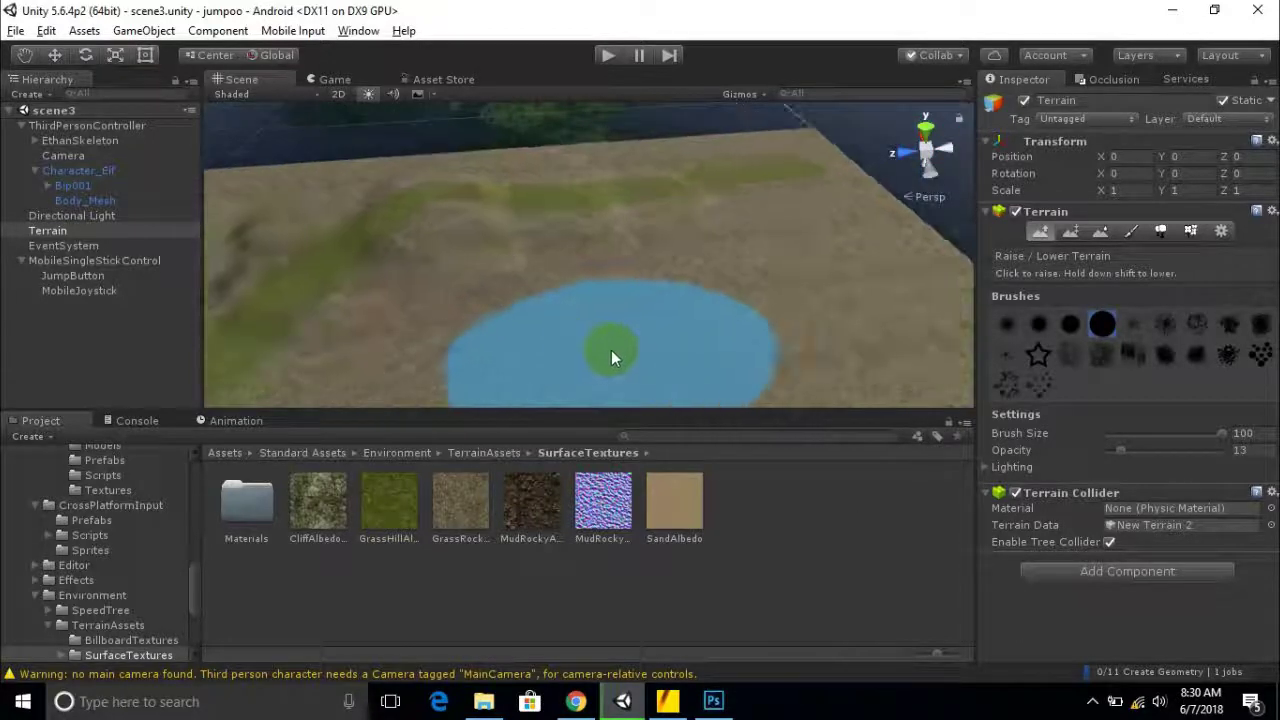
mouse_move(621, 329)
middle_mouse_down()
mouse_move(486, 189)
mouse_move(497, 163)
mouse_move(563, 217)
mouse_move(743, 265)
mouse_move(620, 260)
middle_mouse_up()
scroll(911, 286, "up", 3)
Raise further low mounds across the grass path near the terrain's front edge.
mouse_move(460, 303)
middle_mouse_down()
mouse_move(551, 260)
mouse_move(701, 252)
mouse_move(709, 126)
mouse_move(775, 136)
mouse_move(539, 175)
mouse_move(363, 143)
mouse_move(486, 234)
mouse_move(737, 209)
mouse_move(558, 180)
middle_mouse_up()
scroll(600, 195, "down", 3)
mouse_move(400, 214)
middle_mouse_down()
mouse_move(580, 249)
mouse_move(552, 246)
middle_mouse_up()
scroll(535, 238, "up", 3)
scroll(577, 206, "down", 2)
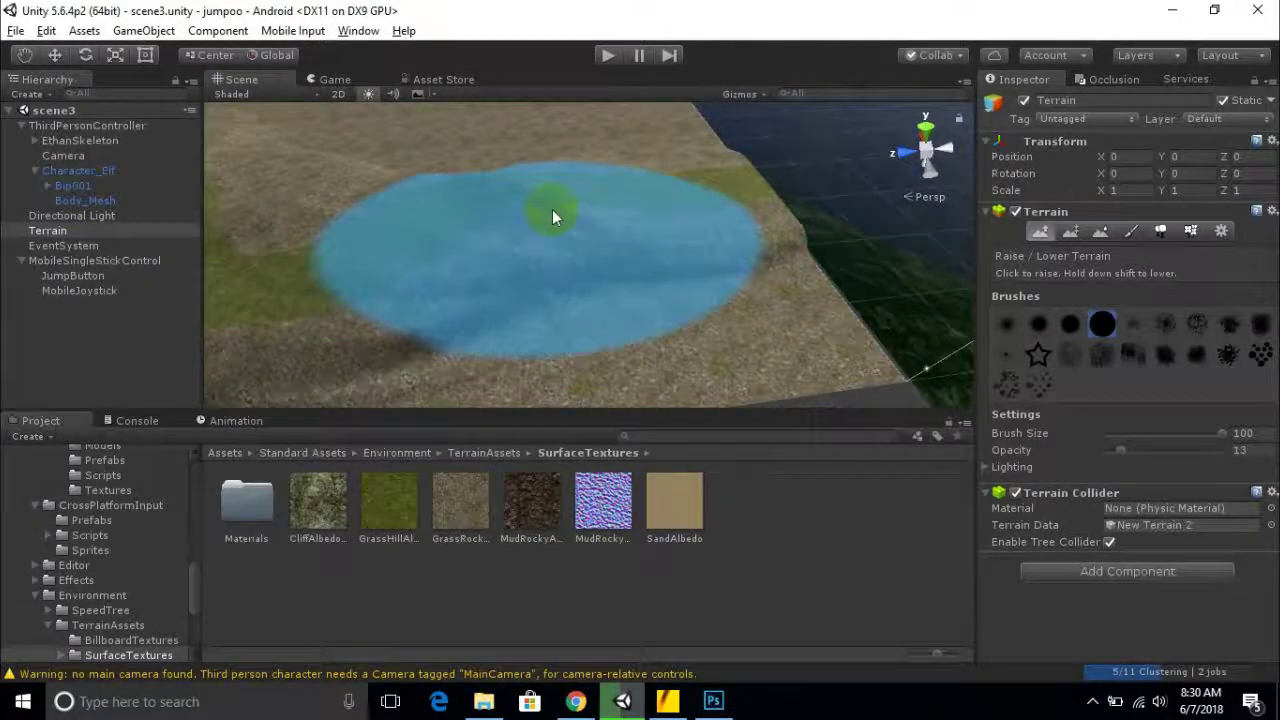
scroll(540, 211, "up", 2)
mouse_move(574, 198)
left_mouse_down()
mouse_move(629, 186)
mouse_move(380, 239)
left_mouse_up()
Raise the ground along the first stretch of the grass path back to where the character stands.
middle_click_drag(380, 239, 451, 260)
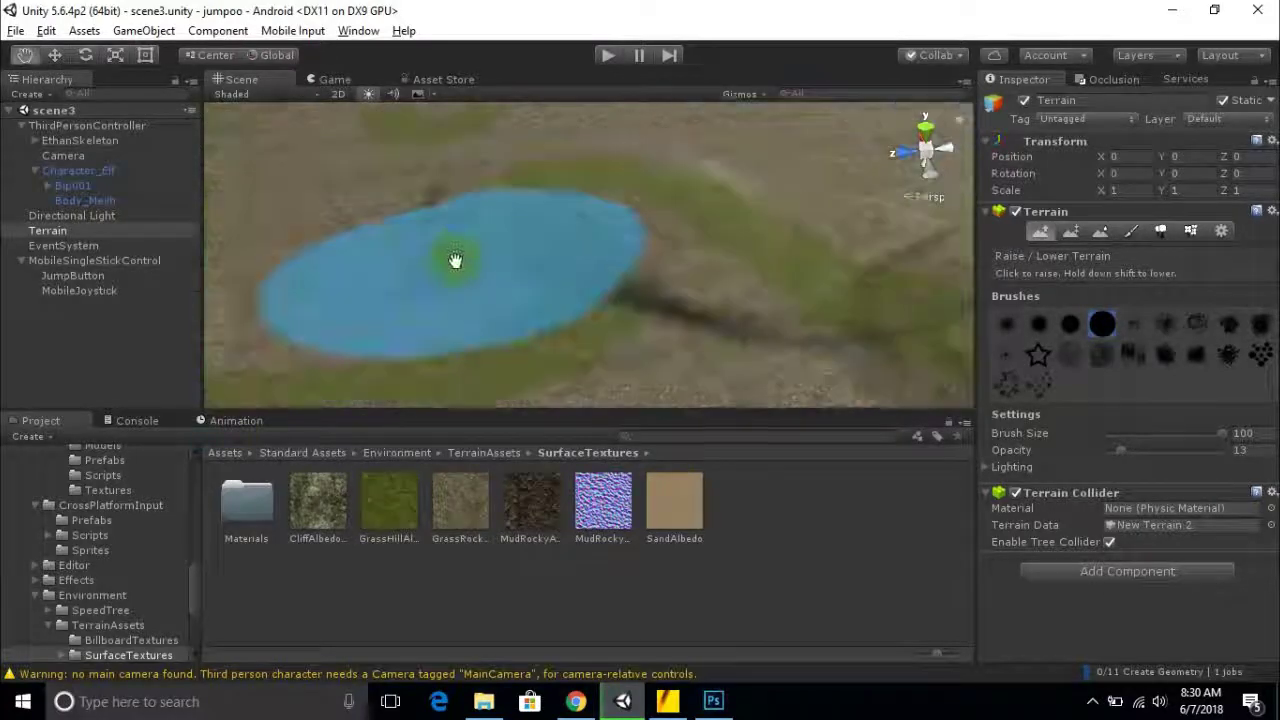
scroll(446, 258, "up", 2)
left_click_drag(530, 244, 627, 264)
mouse_move(627, 264)
middle_mouse_down()
mouse_move(465, 253)
mouse_move(606, 214)
mouse_move(423, 229)
mouse_move(524, 261)
mouse_move(466, 262)
middle_mouse_up()
scroll(544, 257, "up", 4)
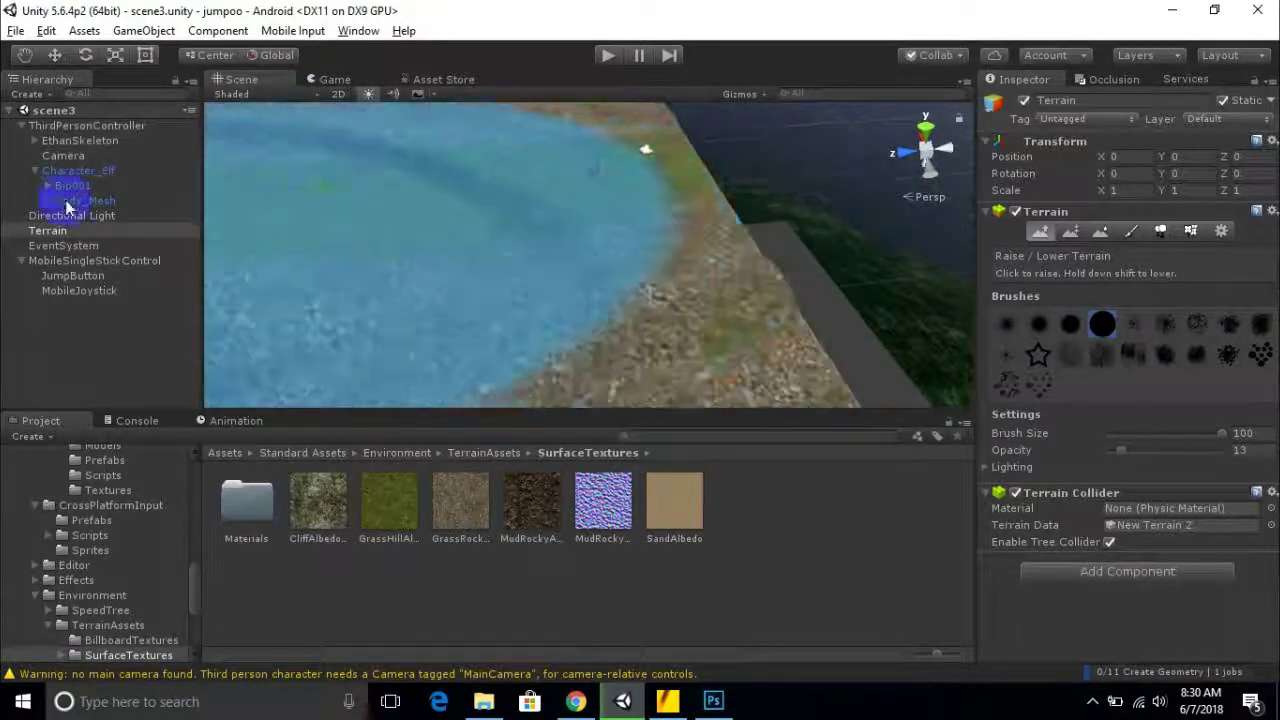
scroll(634, 277, "down", 3)
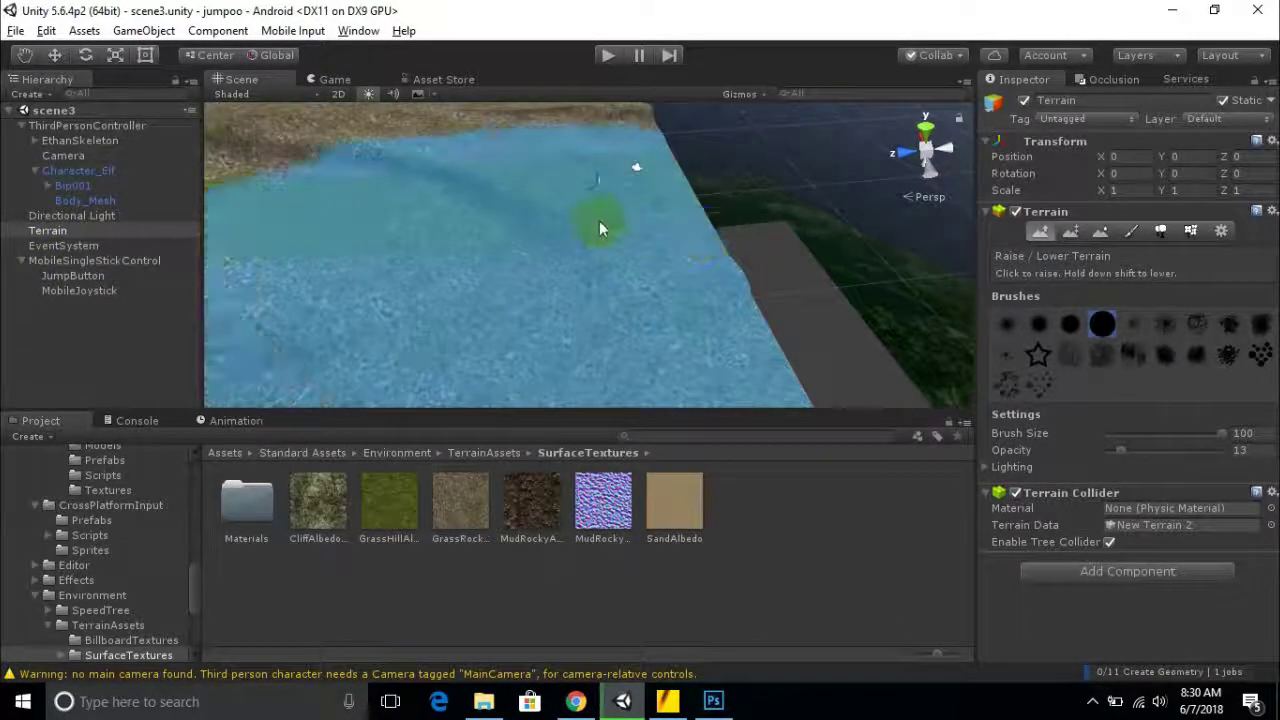
mouse_move(600, 214)
left_mouse_down()
mouse_move(586, 197)
mouse_move(604, 208)
left_mouse_up()
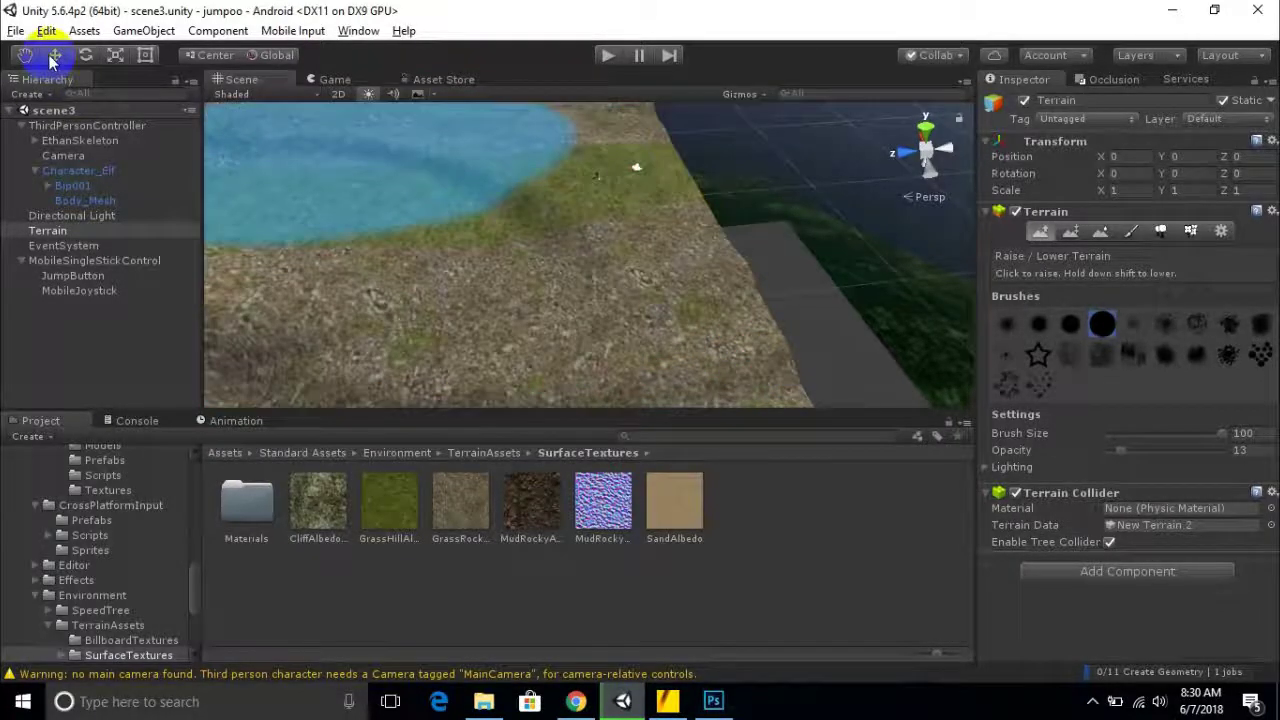
Move the ThirdPersonController up to a Y position of about 1.322 so the character stands above the raised terrain.
left_click(57, 57)
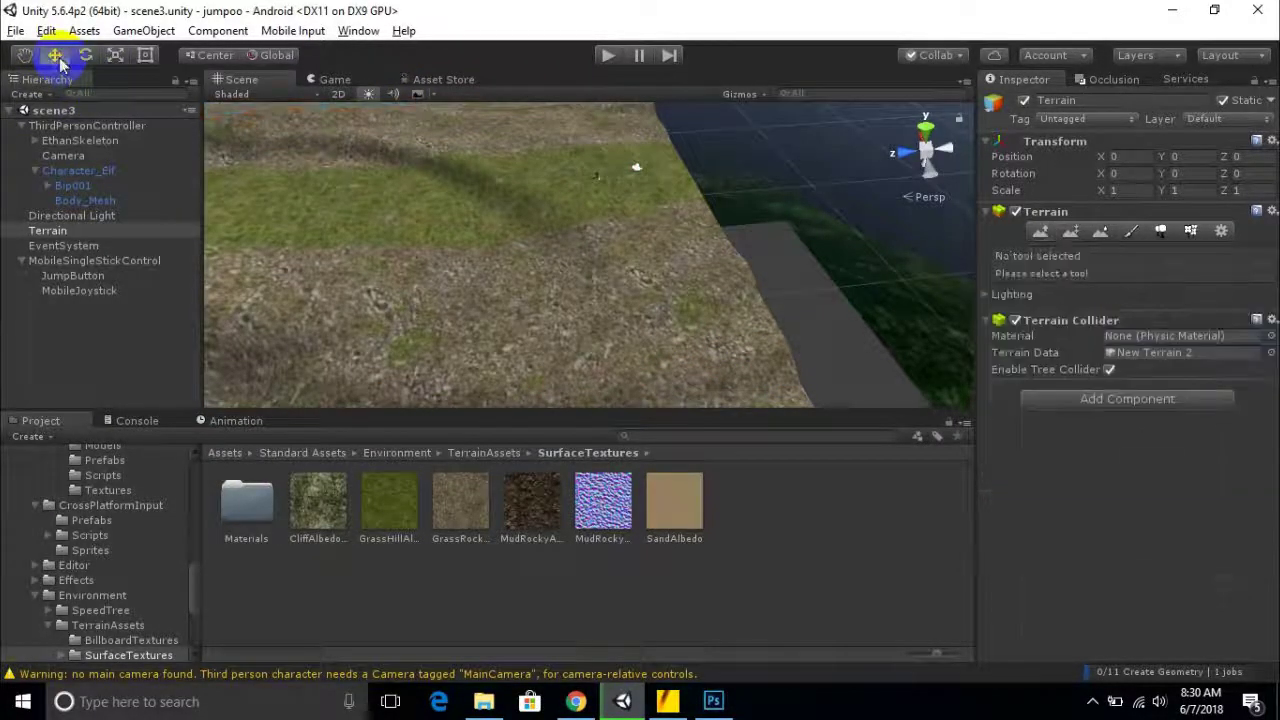
left_click(70, 126)
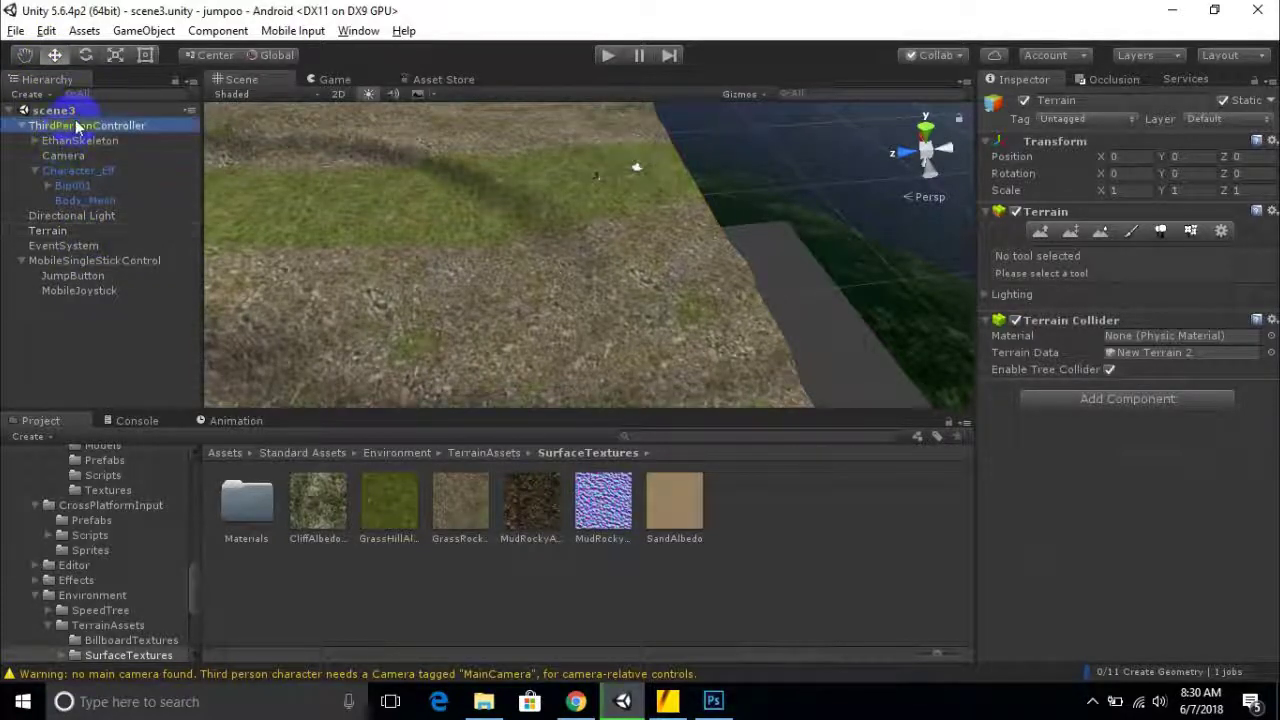
left_click(578, 141)
middle_click_drag(580, 143, 545, 230)
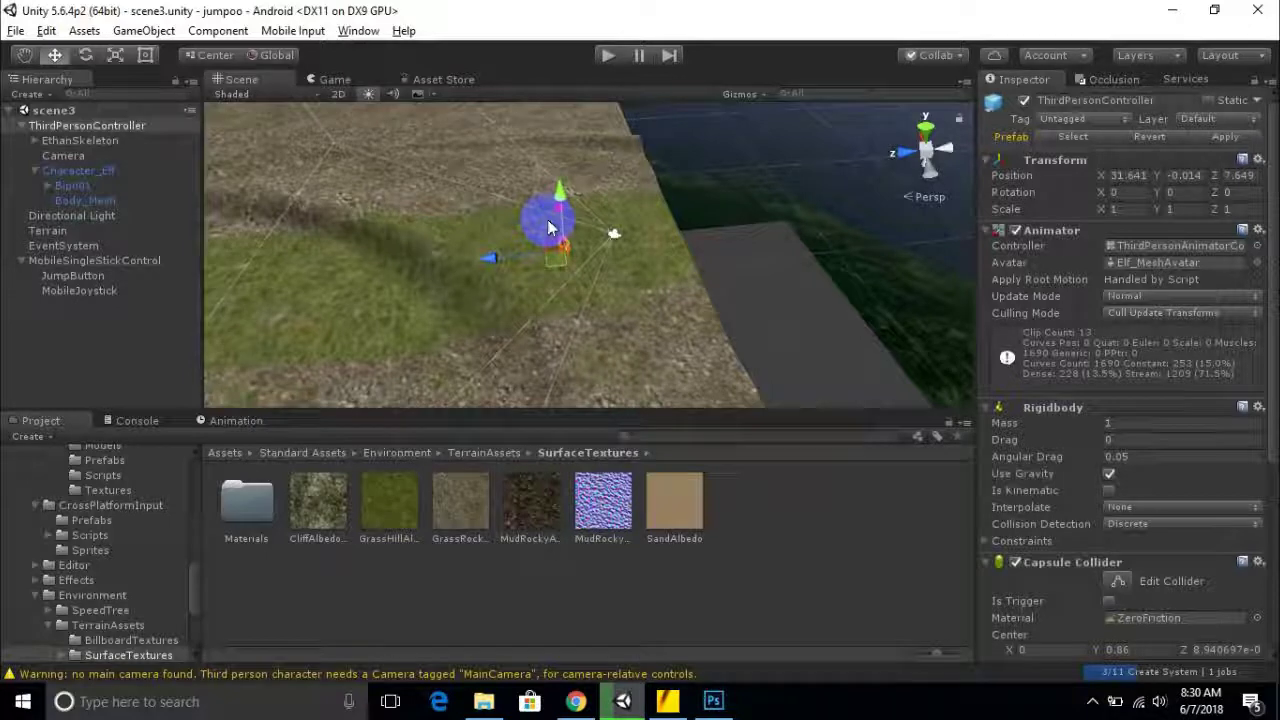
key("f")
scroll(577, 243, "up", 6)
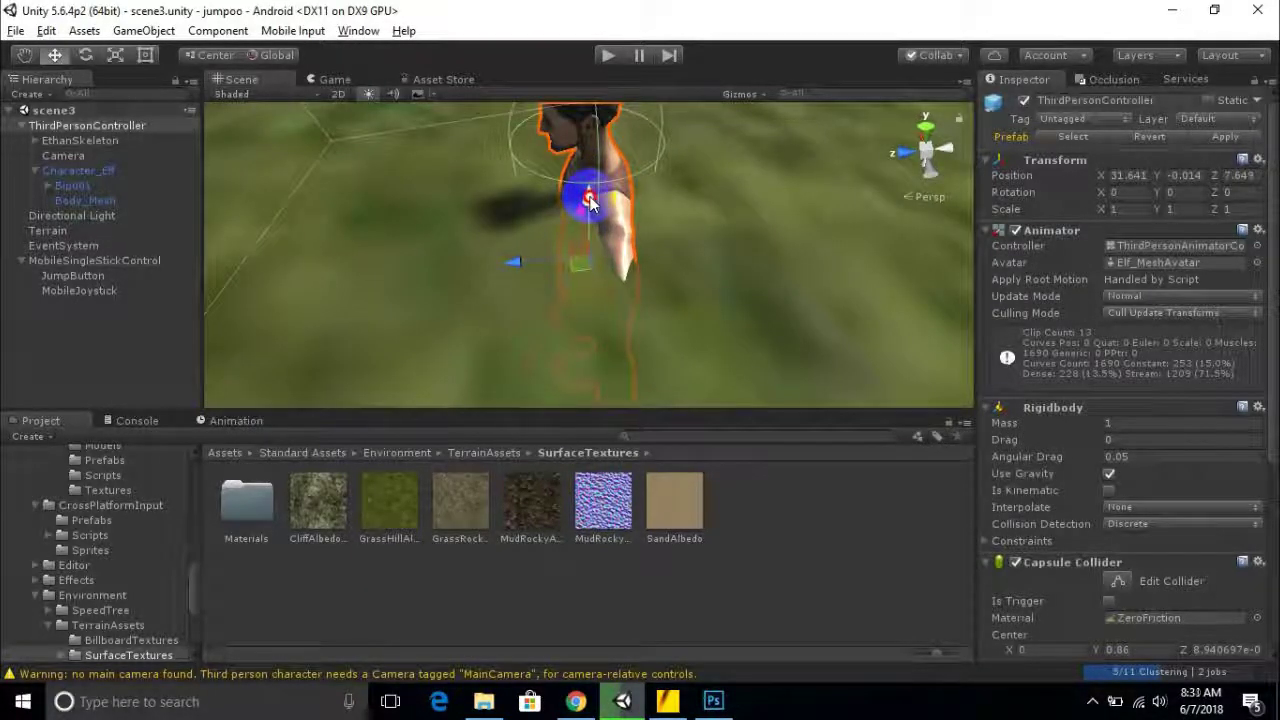
left_click_drag(590, 200, 645, 240)
Play-test the scene by running the character along the raised grass path and jumping, and end play mode.
left_click(607, 55)
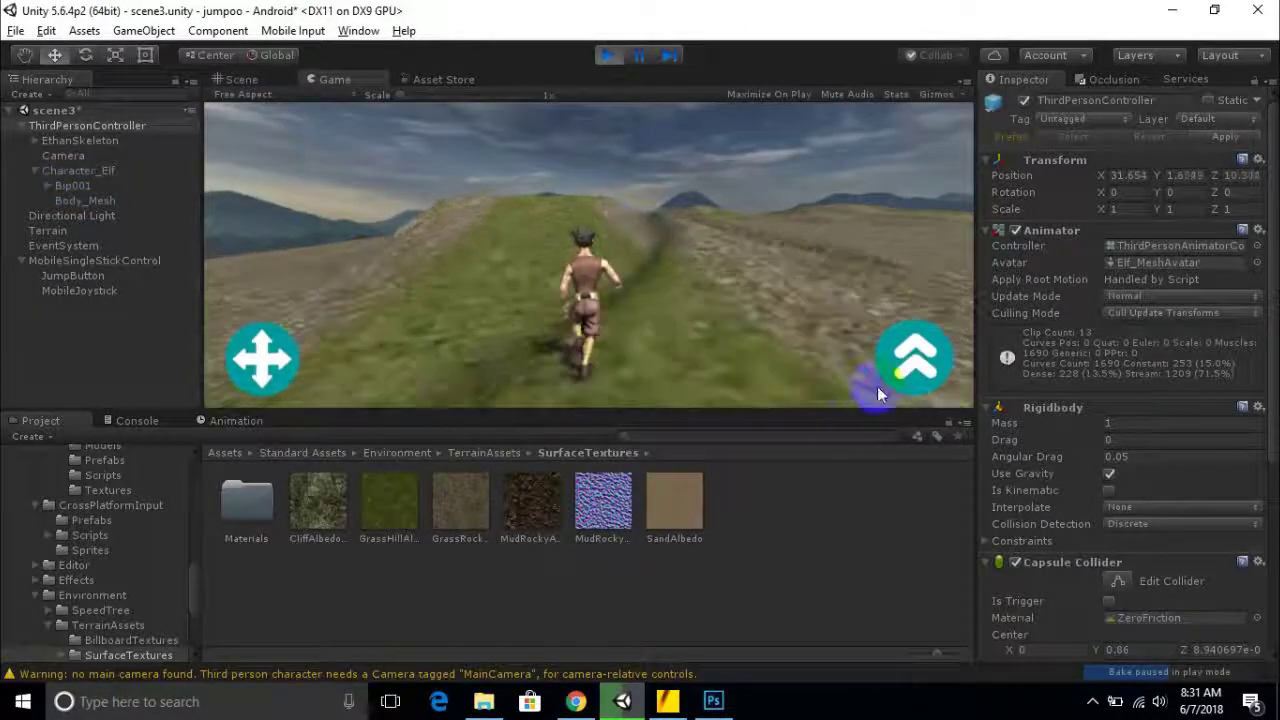
left_click(881, 384)
left_click_drag(262, 357, 264, 318)
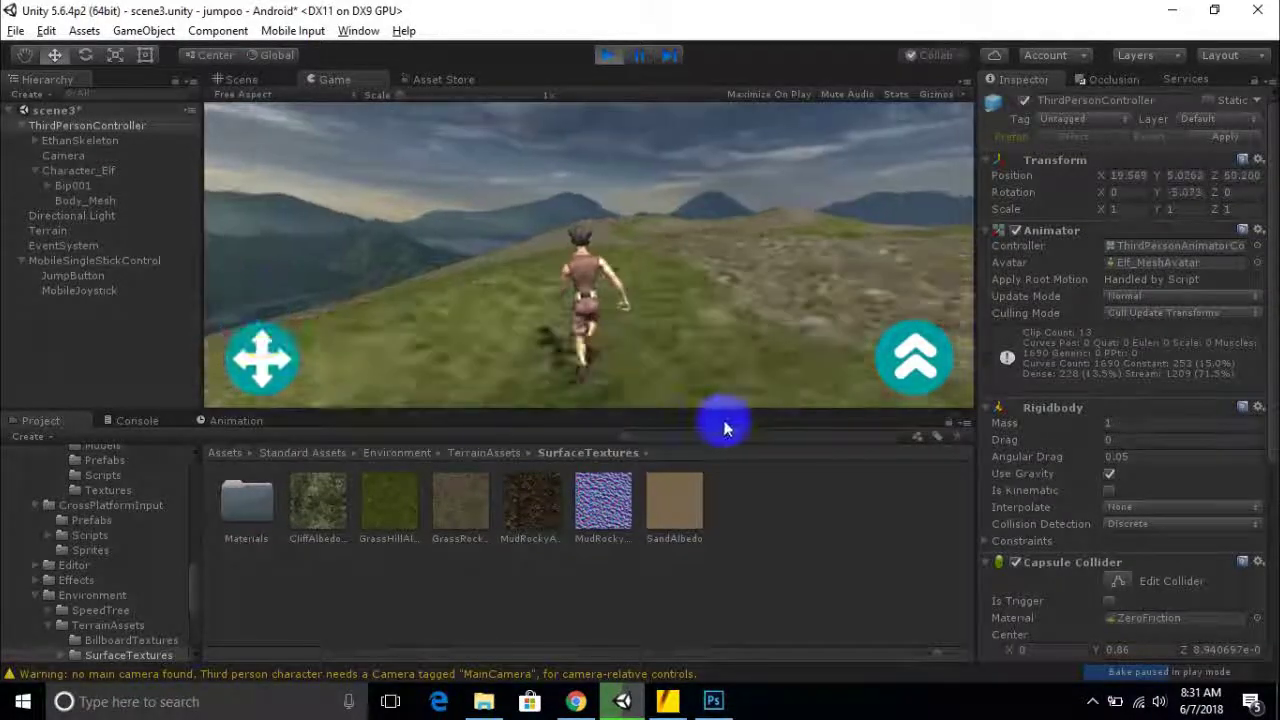
left_click(906, 364)
left_click(608, 56)
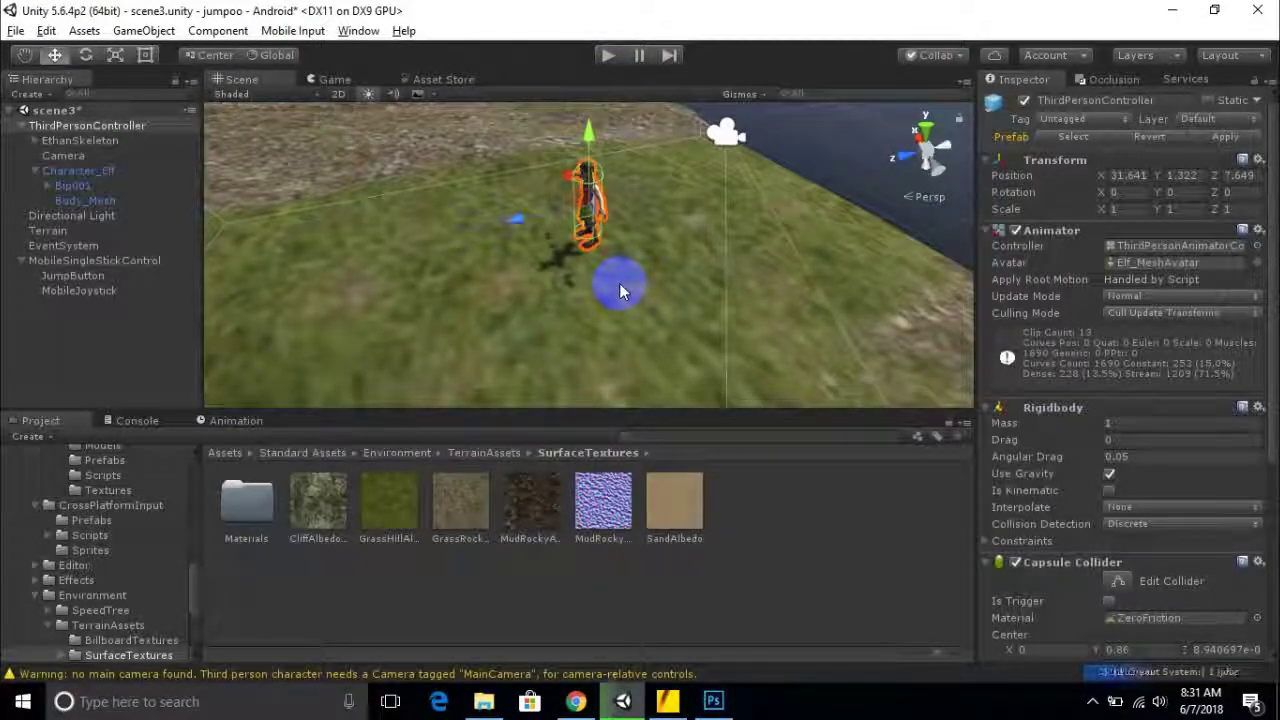
Examine the raised grass path and its rocky borders around the character from several angles.
left_click_drag(625, 290, 670, 235, "alt")
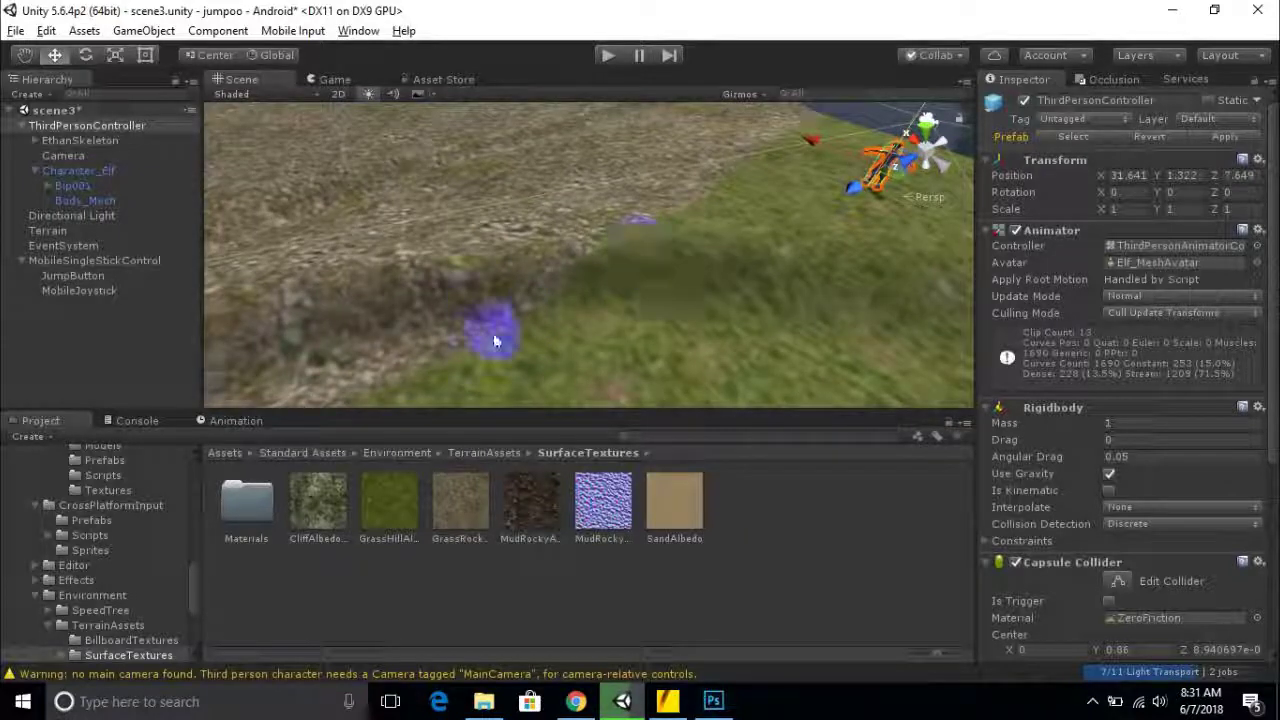
left_click_drag(394, 384, 562, 223, "alt")
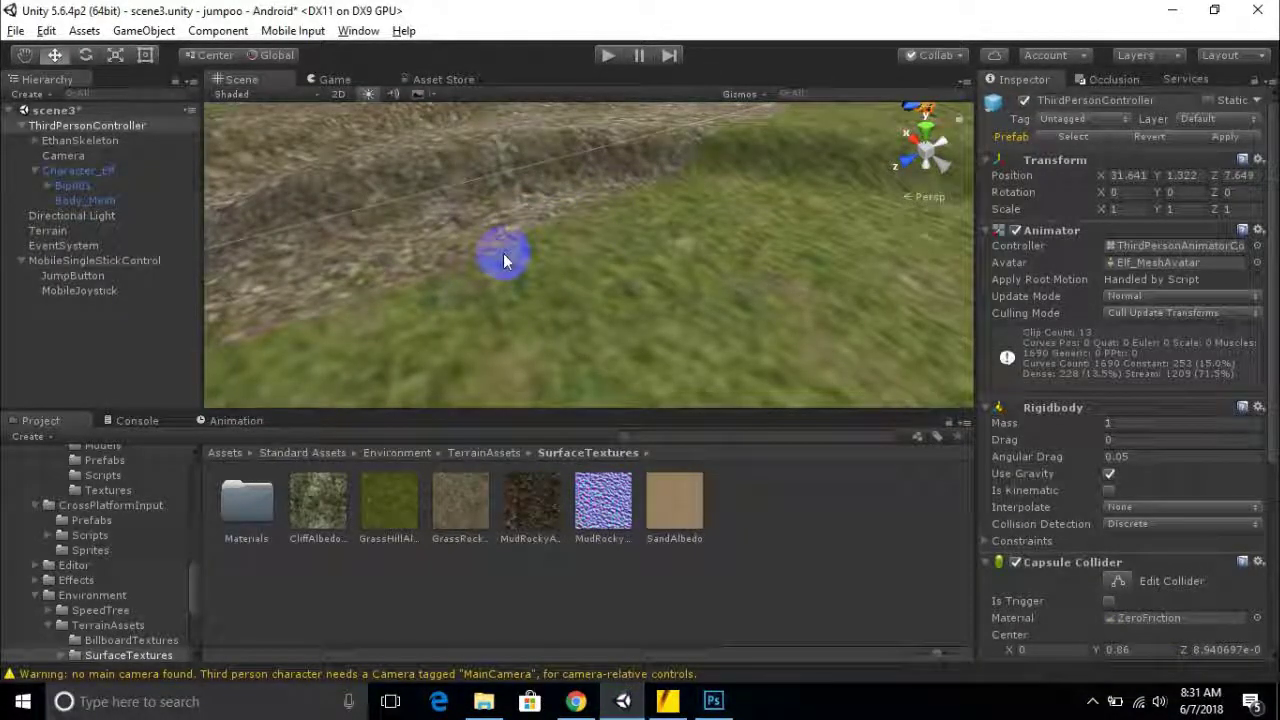
left_click_drag(488, 270, 642, 243, "alt")
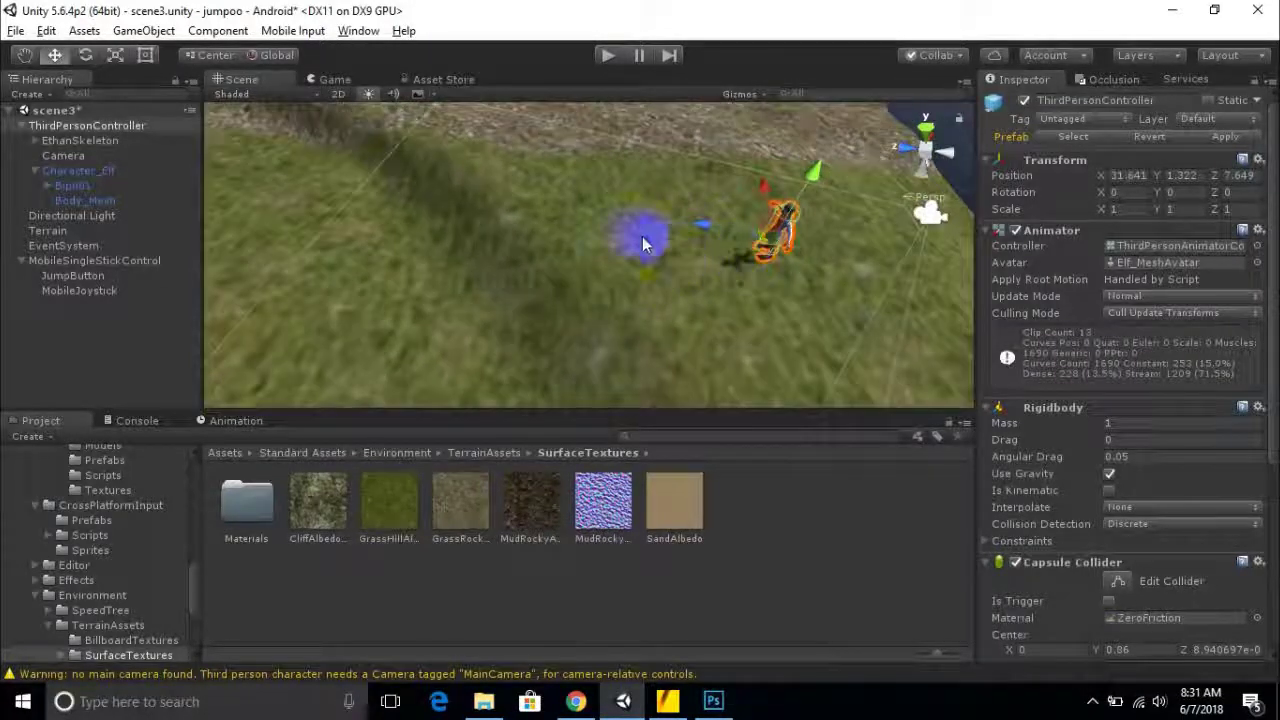
left_click_drag(626, 176, 729, 345, "alt")
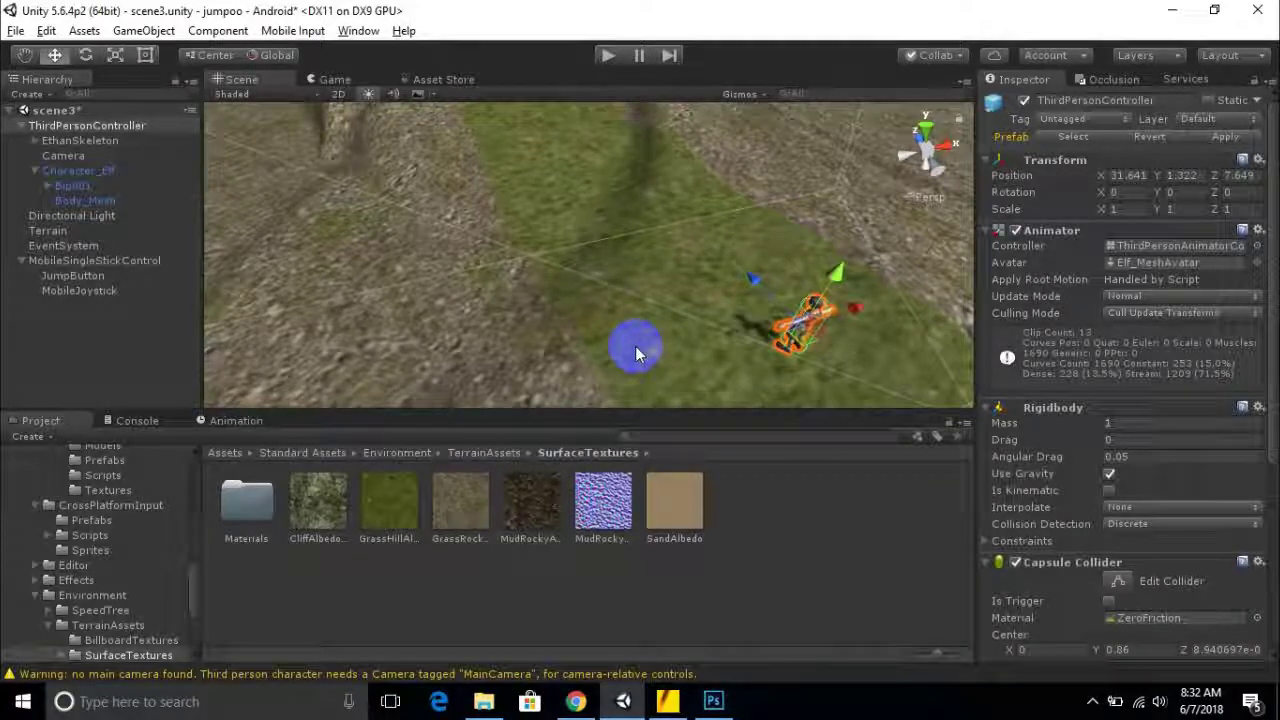
left_click_drag(638, 352, 815, 363, "alt")
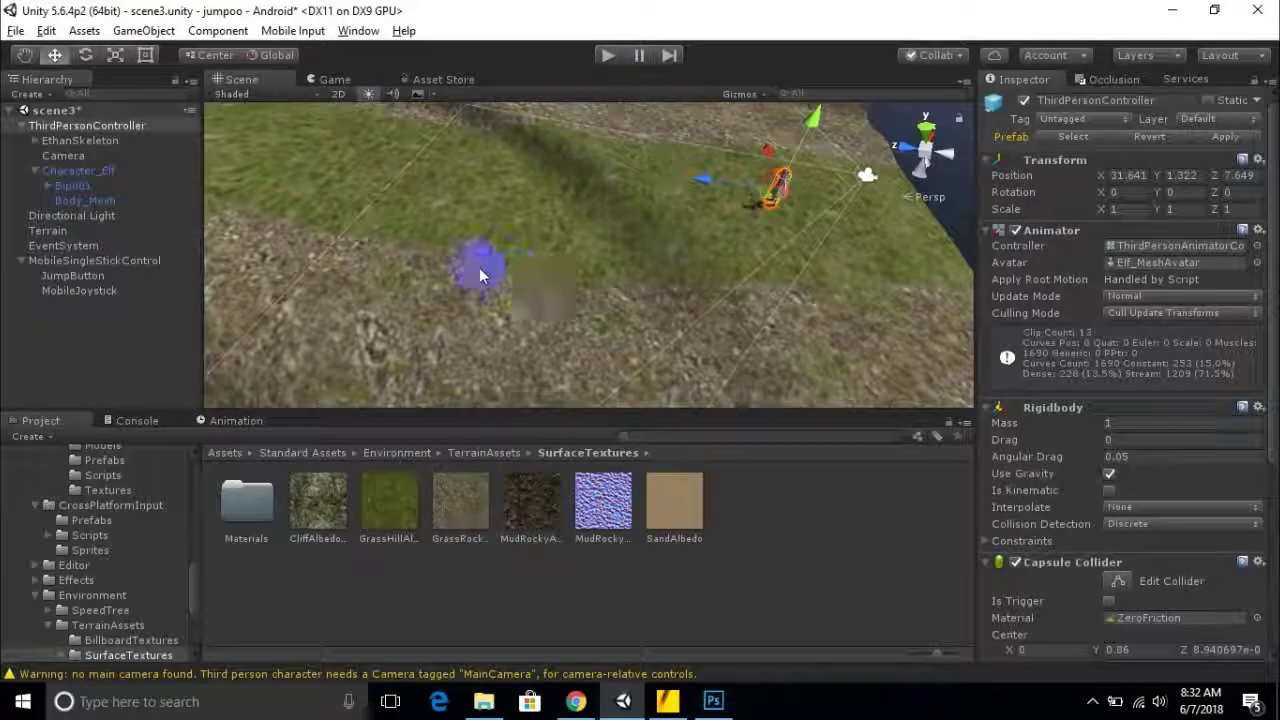
middle_click_drag(563, 245, 570, 291)
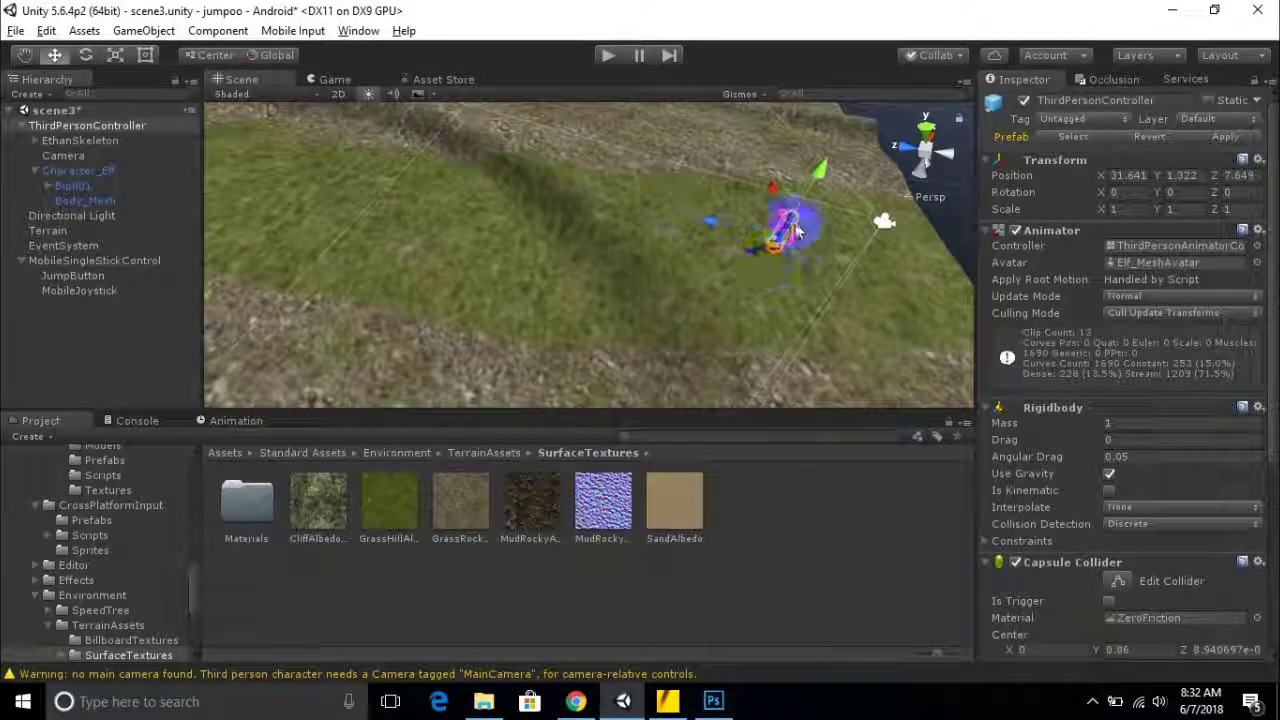
middle_click_drag(783, 230, 802, 290)
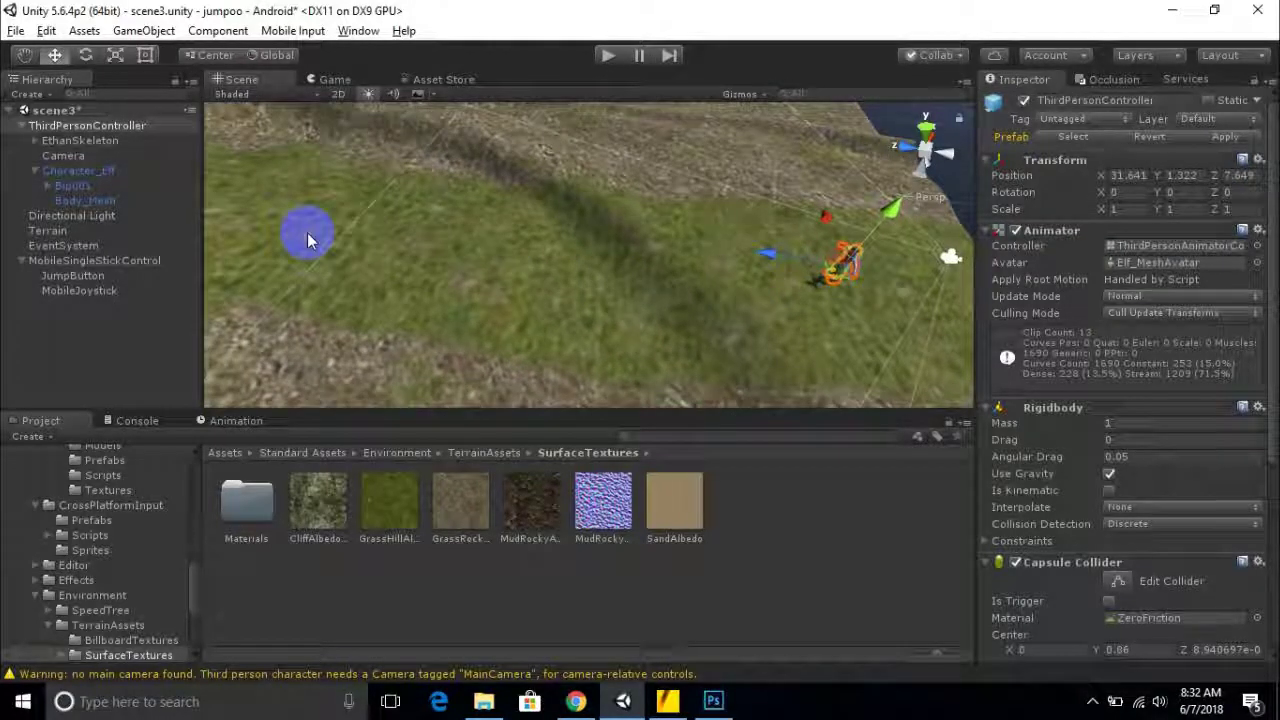
middle_click_drag(273, 227, 444, 279)
scroll(723, 290, "up", 2)
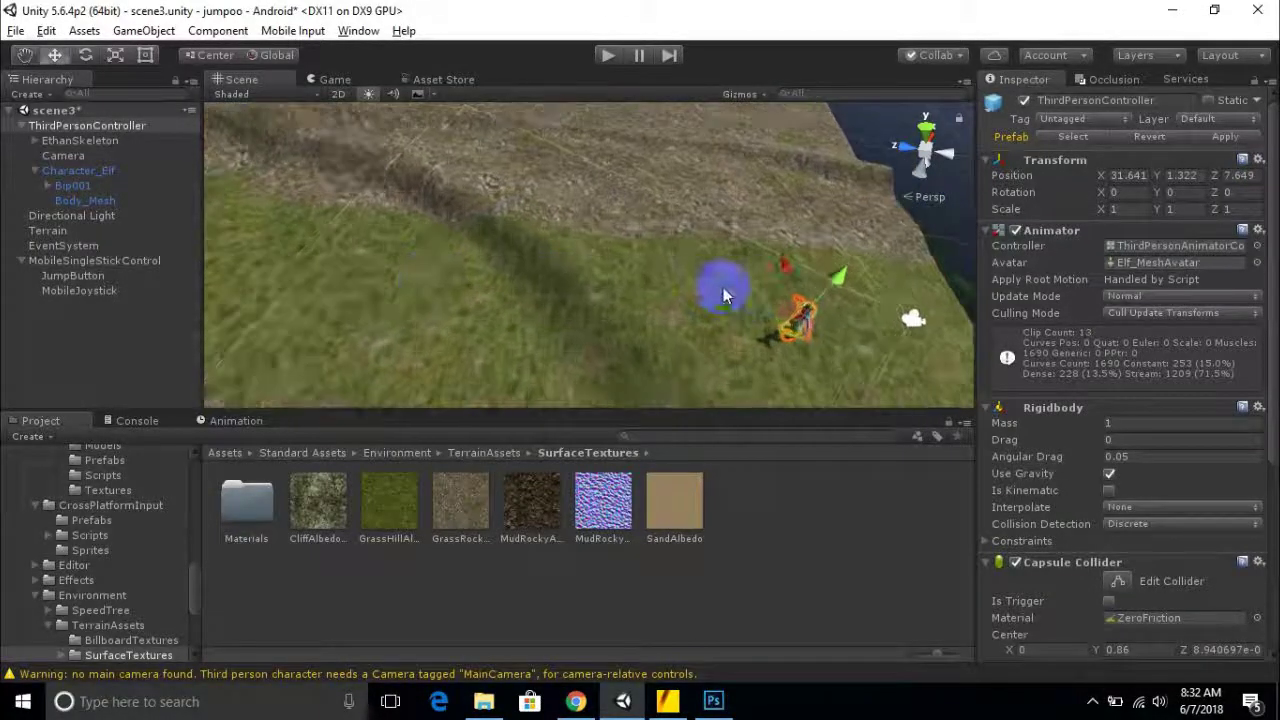
middle_click_drag(723, 290, 546, 317)
scroll(704, 304, "up", 4)
left_click_drag(704, 303, 829, 157, "alt")
middle_click_drag(725, 250, 606, 334)
scroll(646, 300, "up", 3)
scroll(648, 306, "up", 4)
middle_click_drag(775, 232, 650, 340)
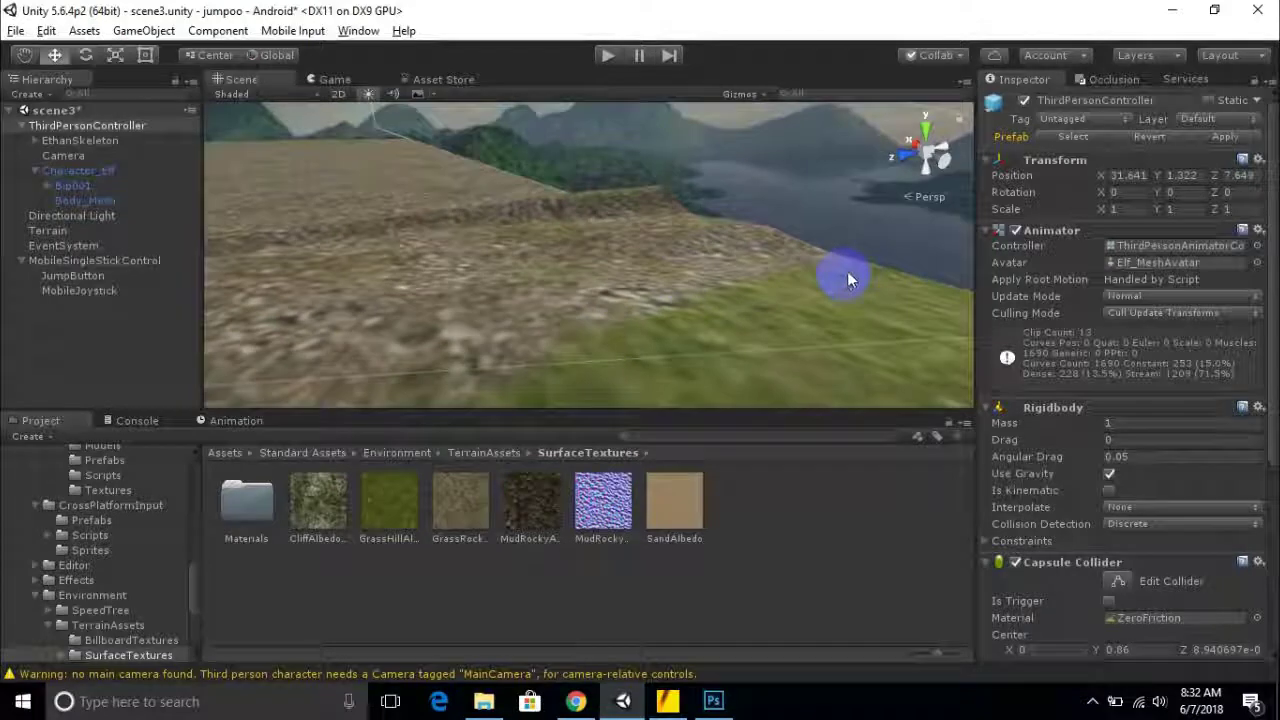
scroll(600, 314, "down", 3)
left_click_drag(606, 309, 566, 324, "alt")
mouse_move(591, 323)
middle_mouse_down()
mouse_move(480, 380)
mouse_move(657, 357)
mouse_move(598, 343)
middle_mouse_up()
Set up Raise / Lower Terrain with the first soft round brush, brush size 4 and opacity 3.
left_click(598, 343)
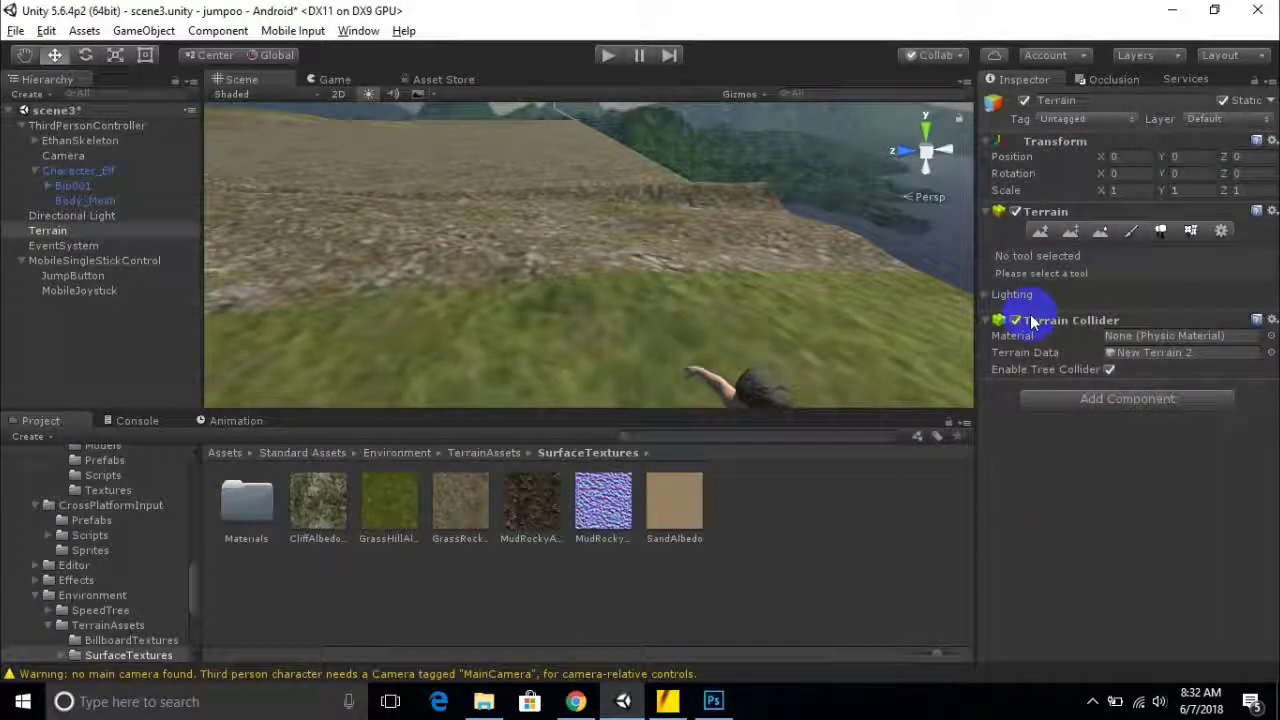
left_click(1042, 232)
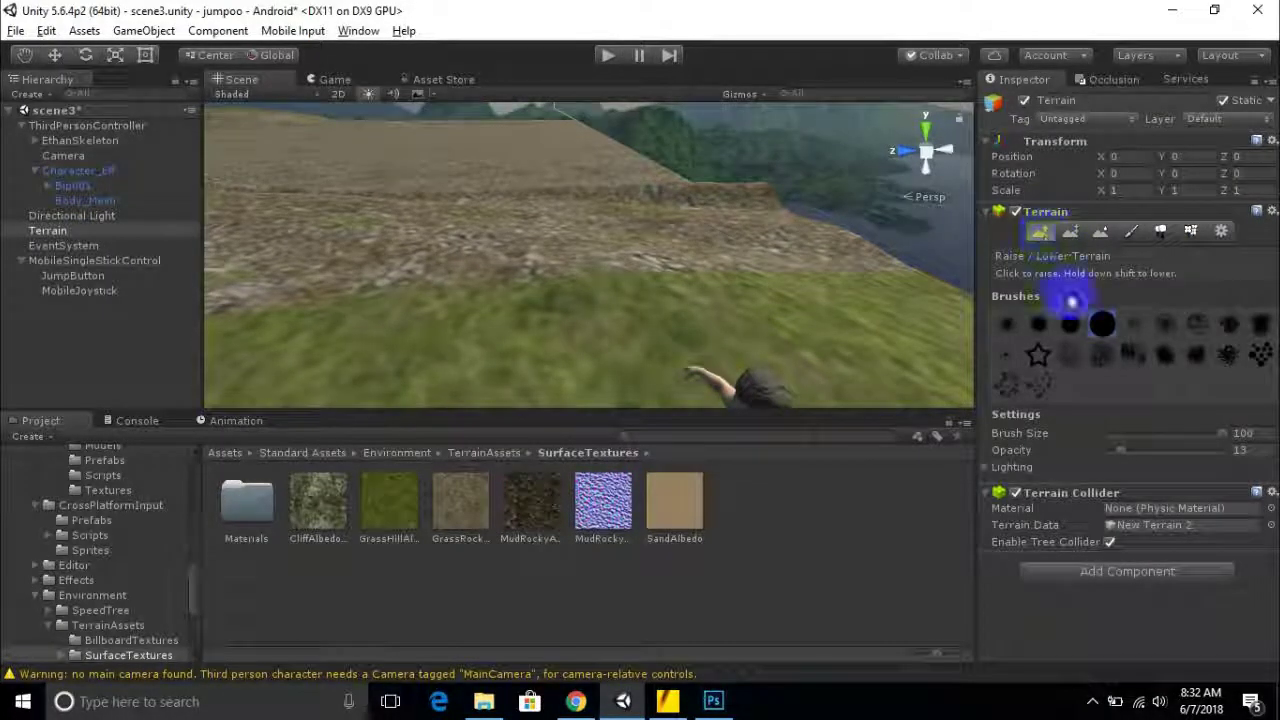
left_click(1015, 330)
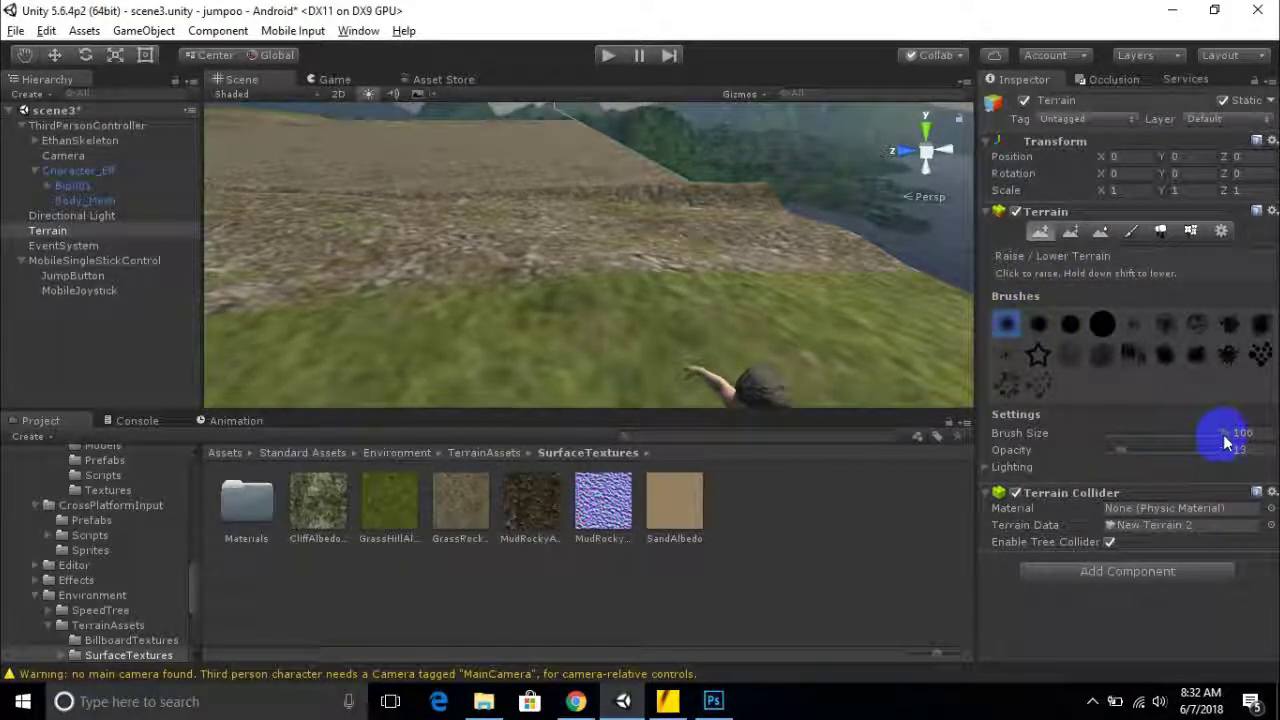
left_click_drag(1217, 438, 1134, 436)
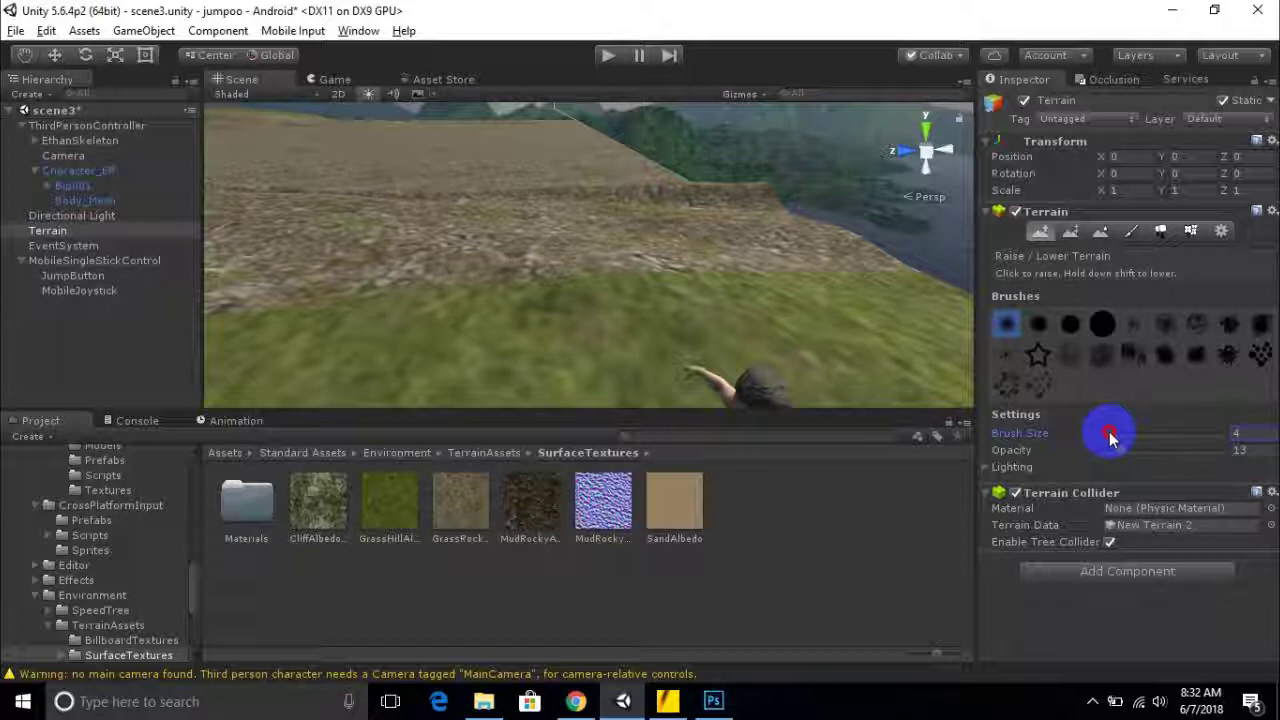
left_click_drag(1115, 463, 1020, 468)
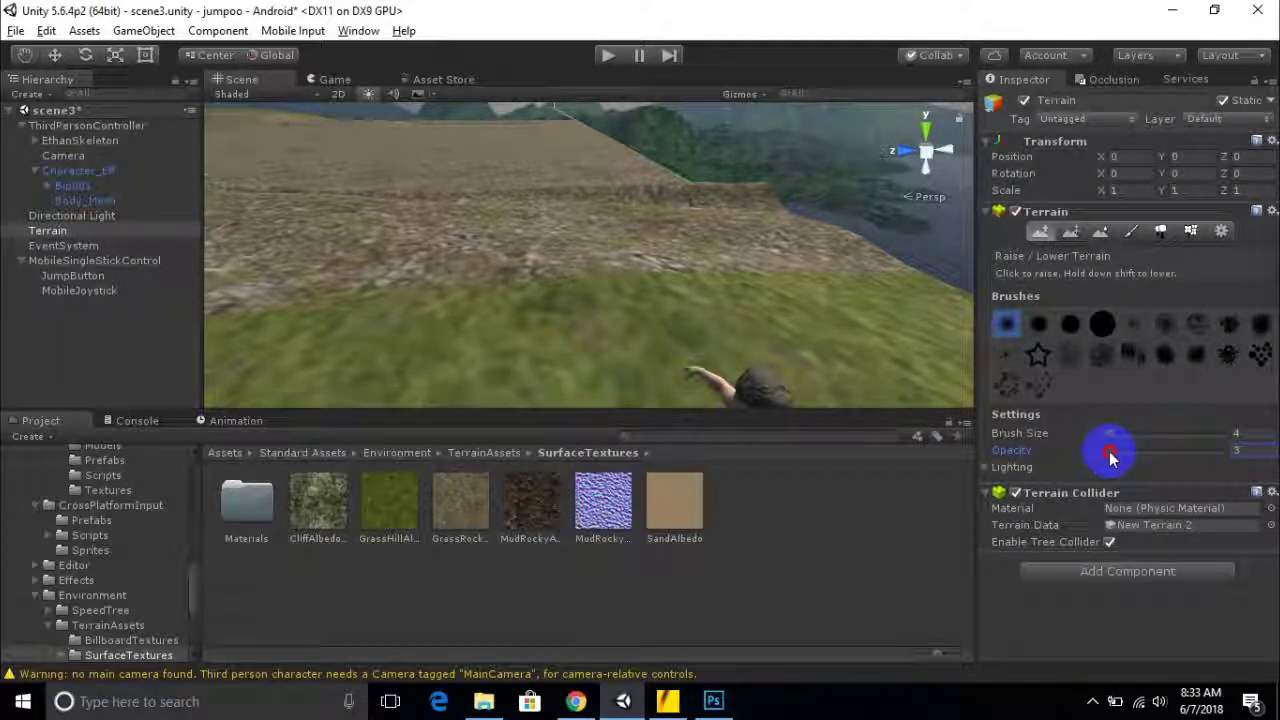
Raise a low, narrow ridge along the far edge of the grass path beside the character.
scroll(791, 265, "up", 3)
left_click(743, 303)
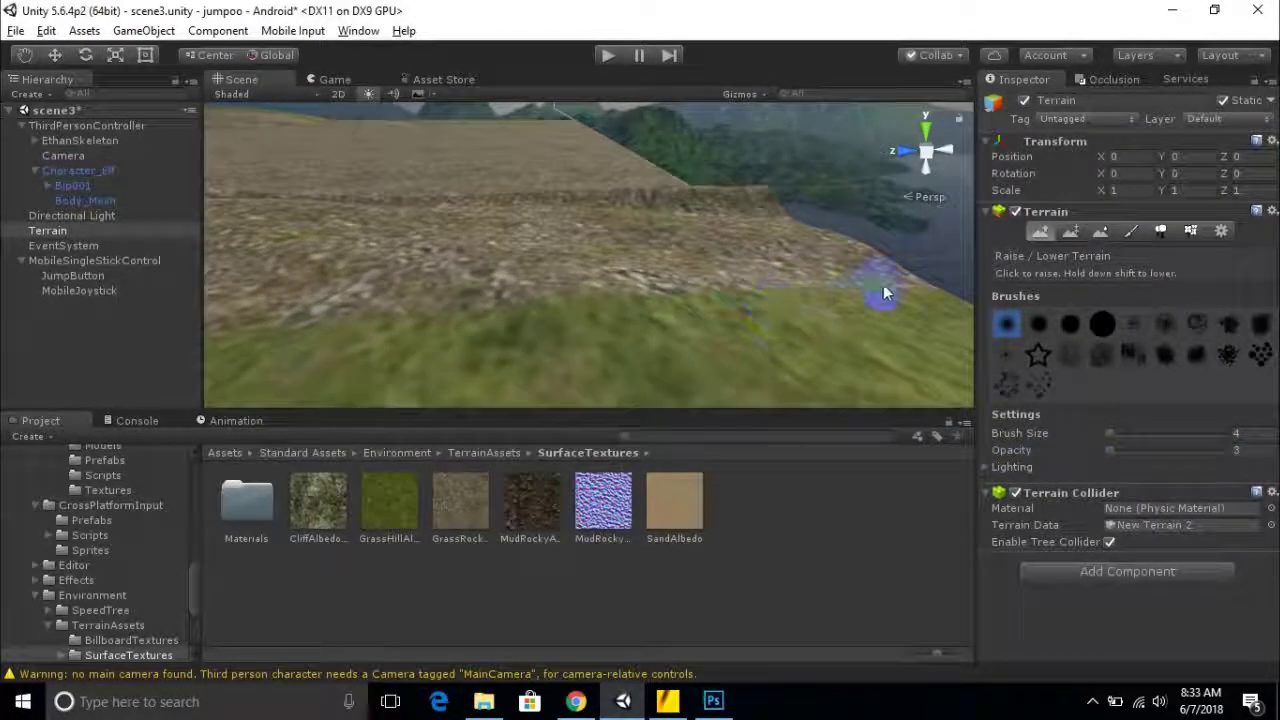
left_click_drag(783, 287, 753, 278)
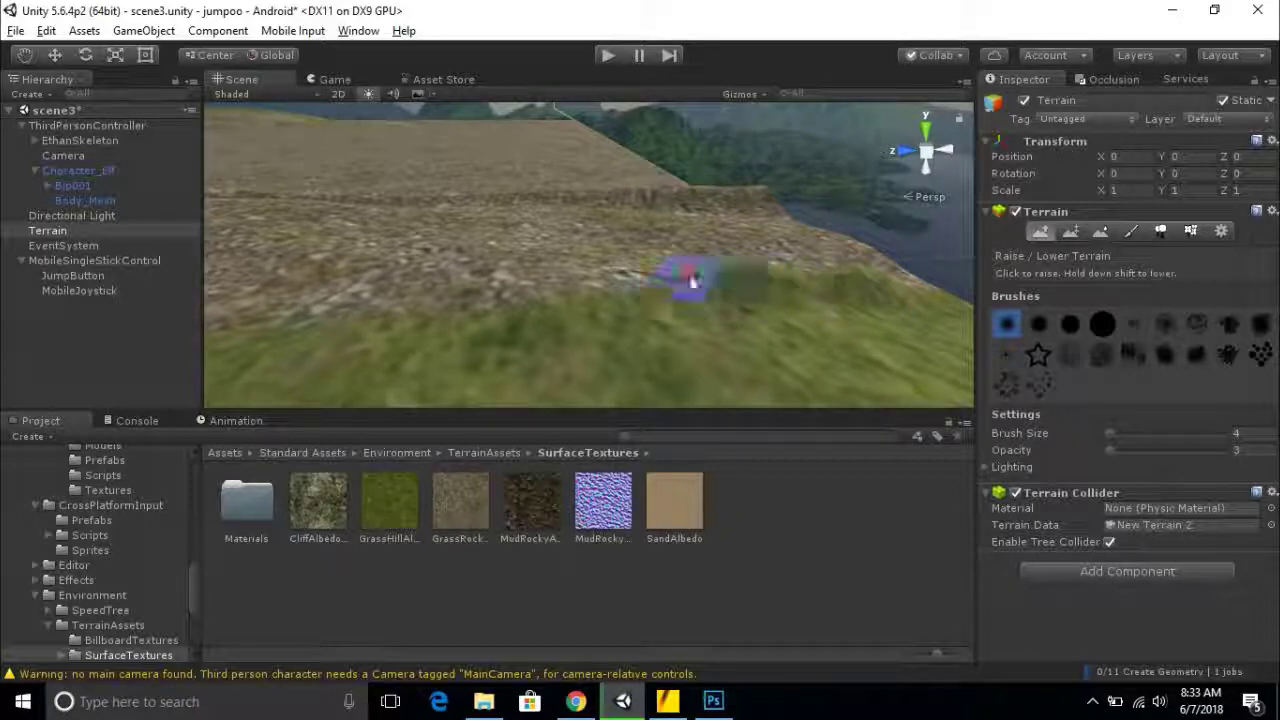
mouse_move(443, 285)
left_mouse_down("alt")
mouse_move(760, 290)
mouse_move(574, 249)
mouse_move(551, 286)
mouse_move(877, 271)
mouse_move(749, 249)
mouse_move(577, 276)
mouse_move(580, 309)
mouse_move(280, 251)
left_mouse_up("alt")
left_click_drag(717, 287, 749, 300, "alt")
left_click_drag(821, 281, 804, 283, "alt")
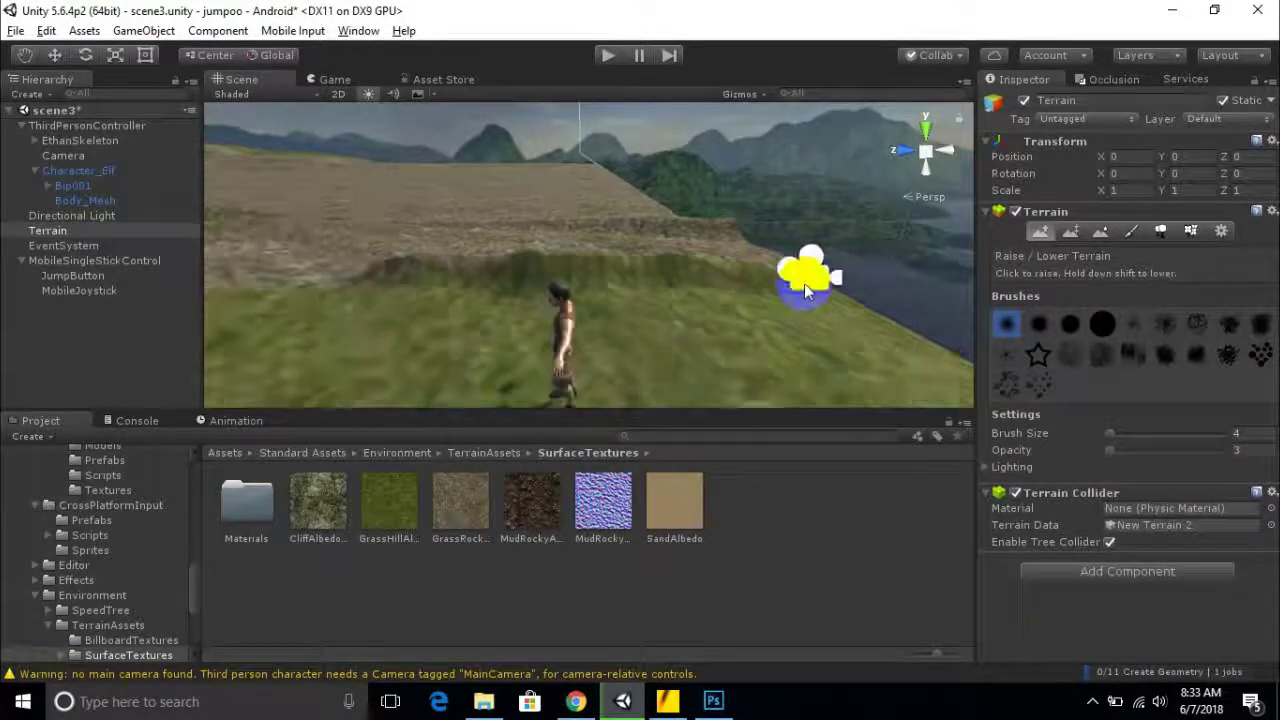
Extend the raised border with small mounds farther along the same edge of the grass path.
mouse_move(337, 288)
left_mouse_down("alt")
mouse_move(602, 327)
mouse_move(591, 309)
mouse_move(342, 313)
mouse_move(632, 307)
left_mouse_up("alt")
middle_click_drag(390, 338, 766, 342)
mouse_move(592, 289)
left_mouse_down()
mouse_move(702, 298)
mouse_move(491, 304)
mouse_move(505, 293)
mouse_move(453, 284)
left_mouse_up()
scroll(620, 332, "down", 2)
left_click_drag(619, 331, 543, 380, "alt")
scroll(497, 303, "down", 2)
middle_click_drag(712, 277, 717, 317)
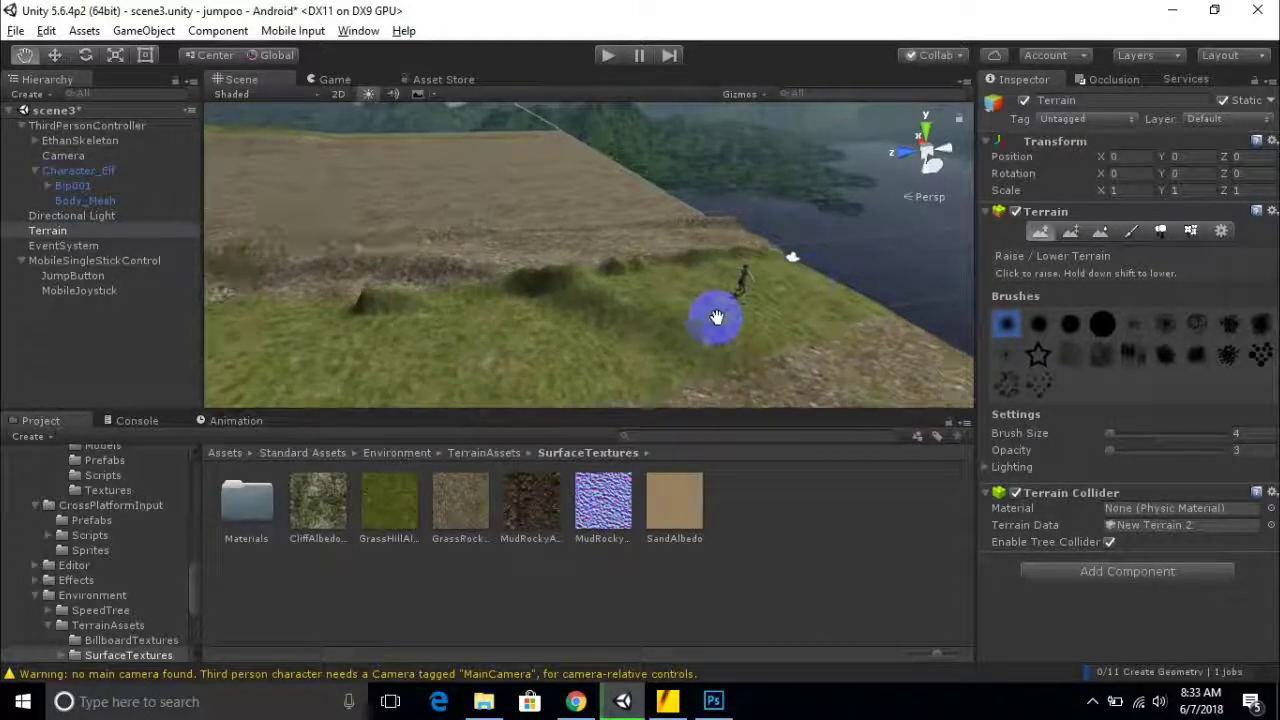
Examine the small raised mounds and the rocky borders farther along the grass path.
middle_click_drag(485, 332, 722, 336)
scroll(582, 366, "down", 3)
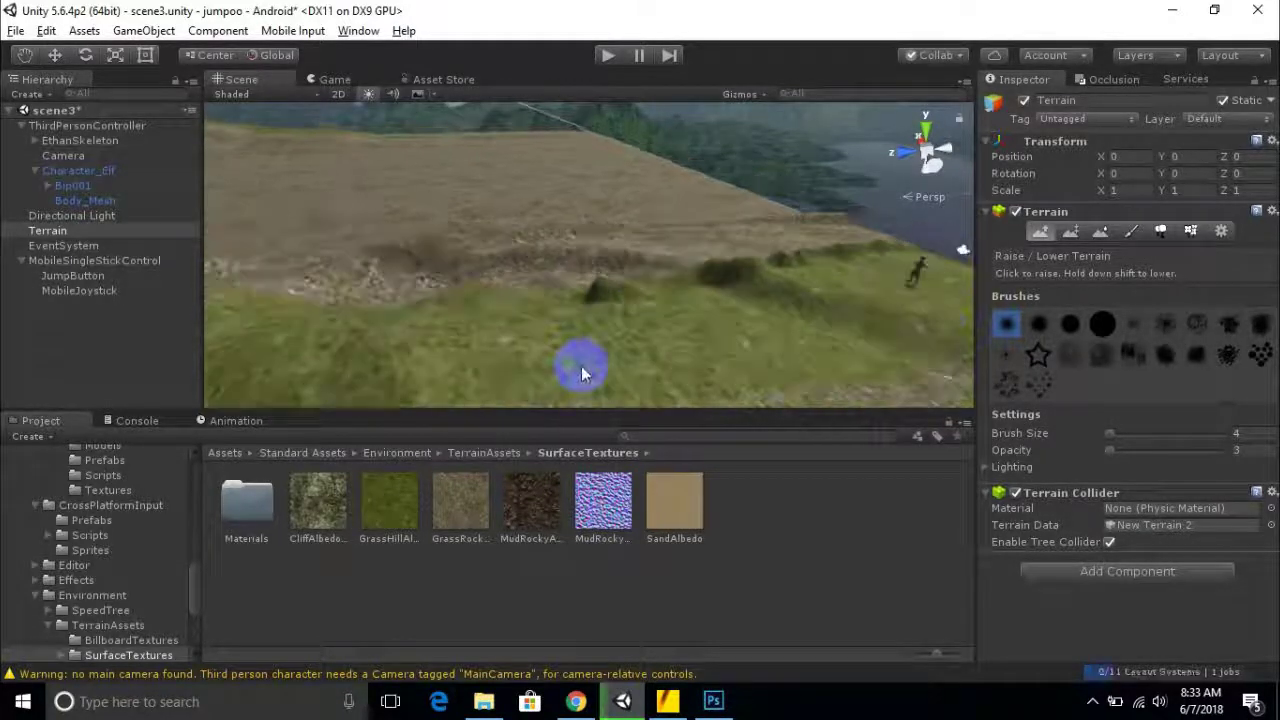
scroll(408, 346, "up", 2)
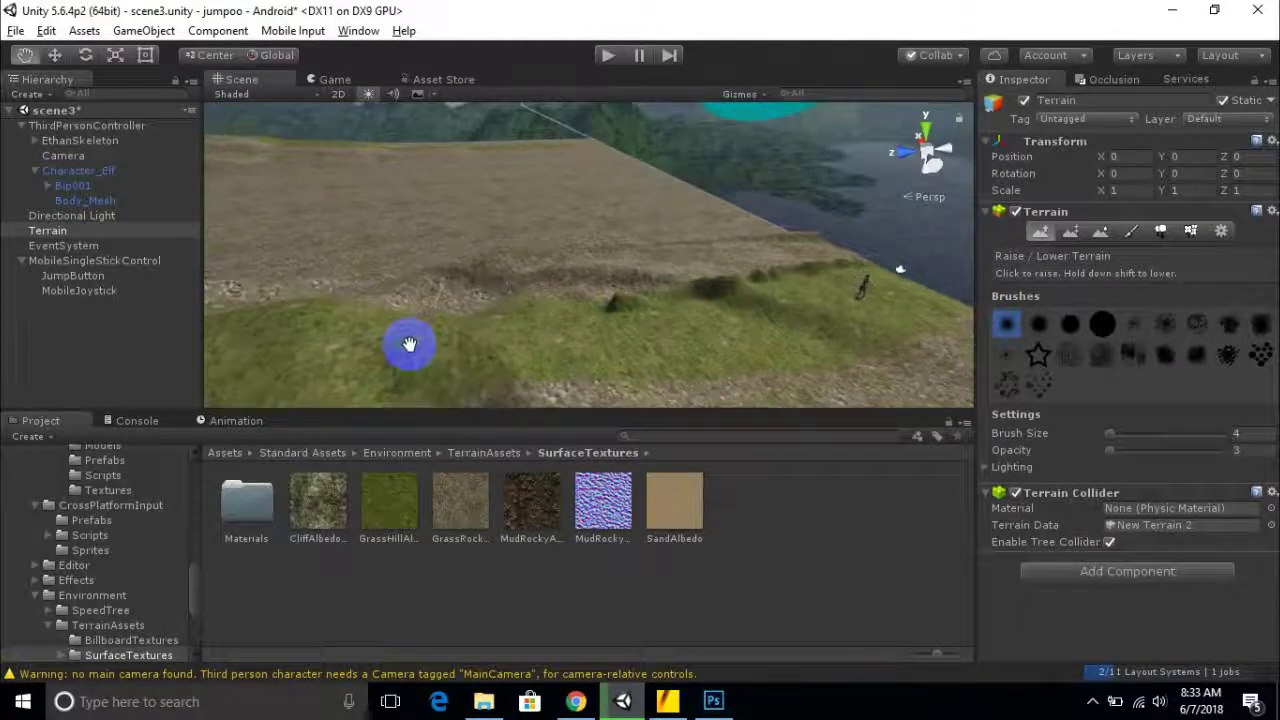
middle_click_drag(408, 346, 754, 303)
scroll(762, 335, "down", 3)
middle_click_drag(766, 346, 718, 303)
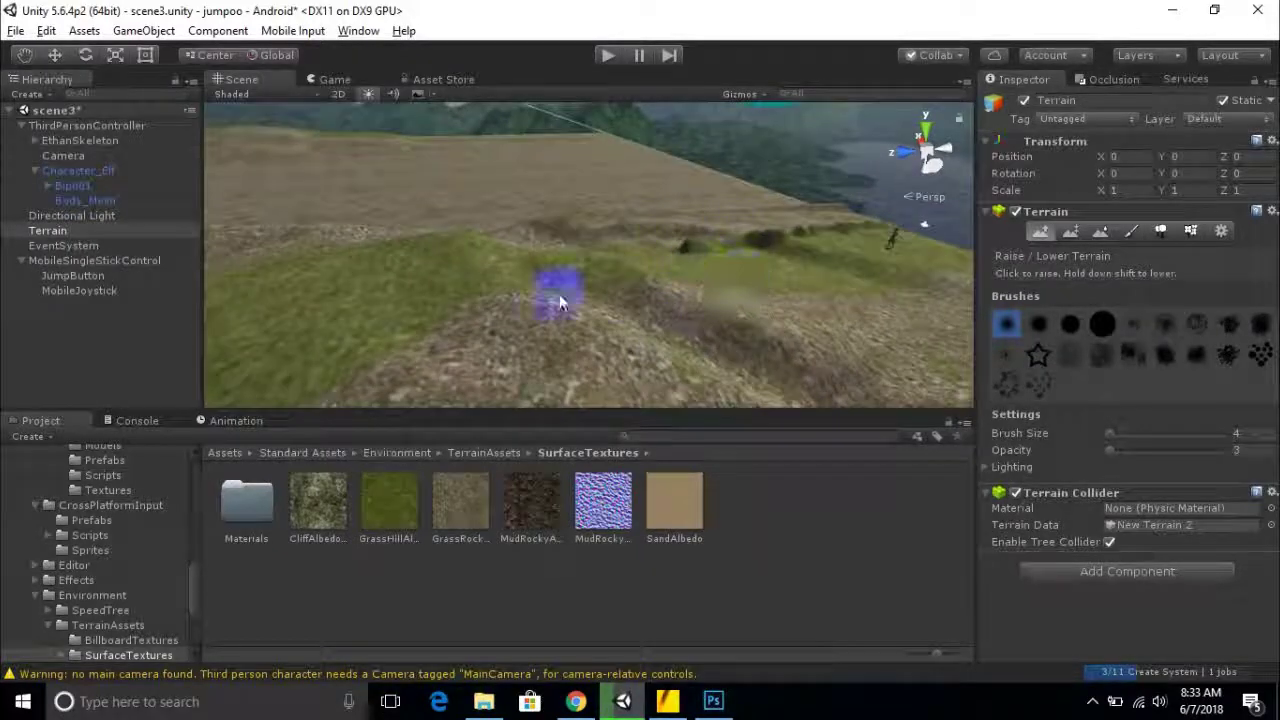
scroll(638, 318, "down", 2)
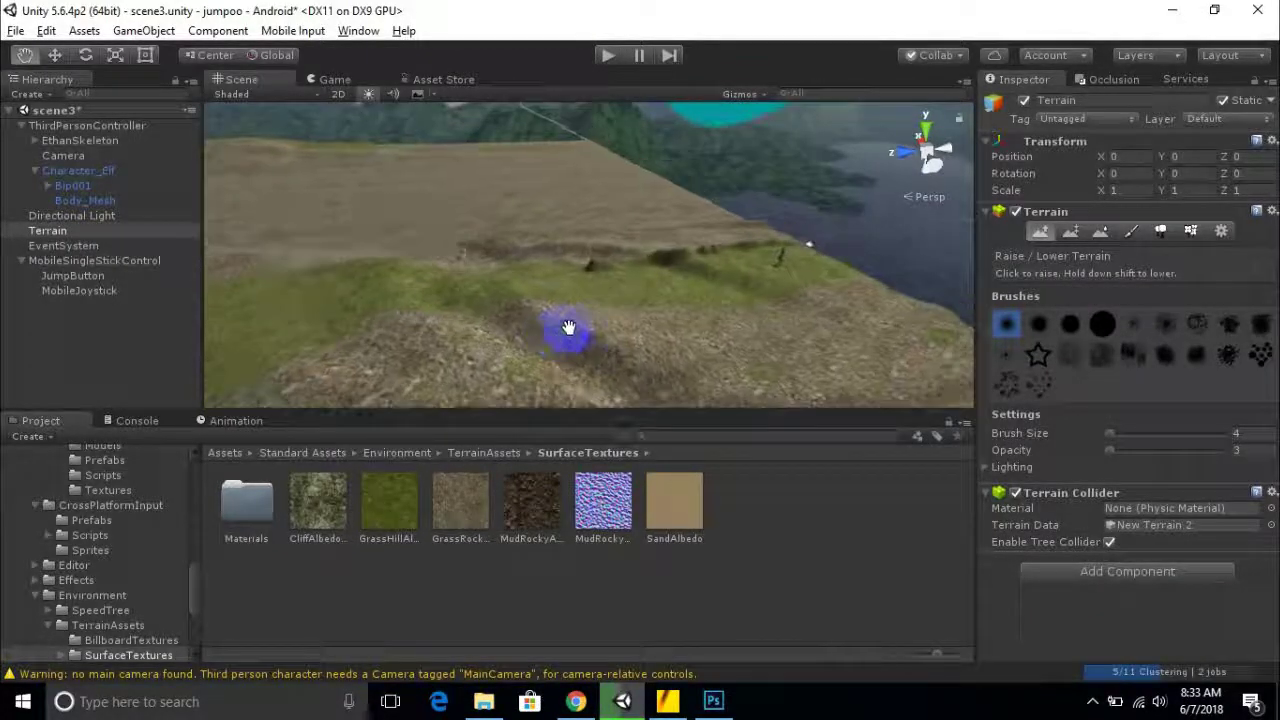
scroll(691, 320, "up", 3)
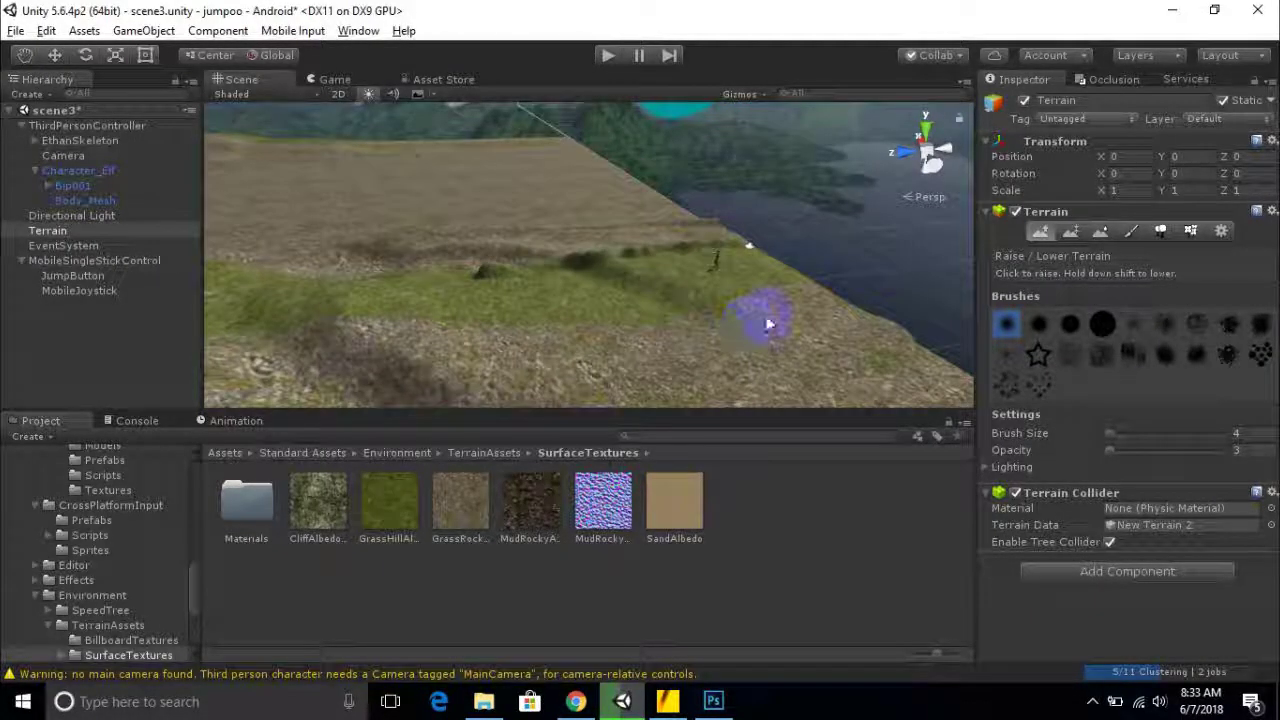
Flatten the raised border mounds along the grass path with Smooth Height at brush size 76 and opacity 54.
left_click(1068, 232)
left_click(1100, 232)
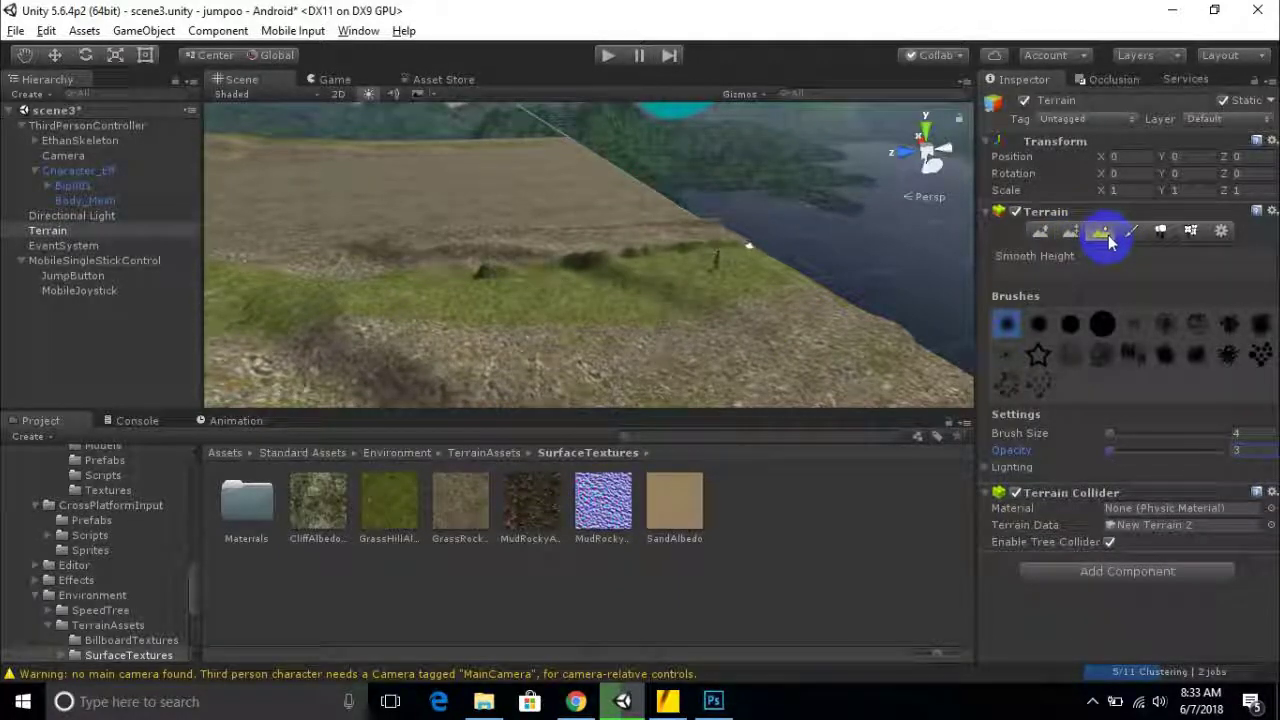
scroll(677, 277, "up", 2)
mouse_move(1143, 430)
left_mouse_down()
mouse_move(1166, 437)
mouse_move(1148, 460)
left_mouse_up()
left_click(1168, 450)
mouse_move(655, 292)
left_mouse_down()
mouse_move(692, 292)
mouse_move(634, 251)
mouse_move(653, 238)
mouse_move(622, 243)
left_mouse_up()
mouse_move(731, 273)
left_mouse_down()
mouse_move(349, 283)
mouse_move(523, 277)
mouse_move(376, 284)
mouse_move(449, 251)
mouse_move(750, 277)
mouse_move(397, 372)
mouse_move(543, 325)
mouse_move(706, 320)
mouse_move(520, 357)
mouse_move(614, 363)
mouse_move(794, 297)
mouse_move(397, 326)
mouse_move(439, 288)
mouse_move(694, 331)
mouse_move(543, 366)
mouse_move(329, 294)
mouse_move(557, 247)
mouse_move(691, 329)
mouse_move(669, 334)
mouse_move(801, 310)
left_mouse_up()
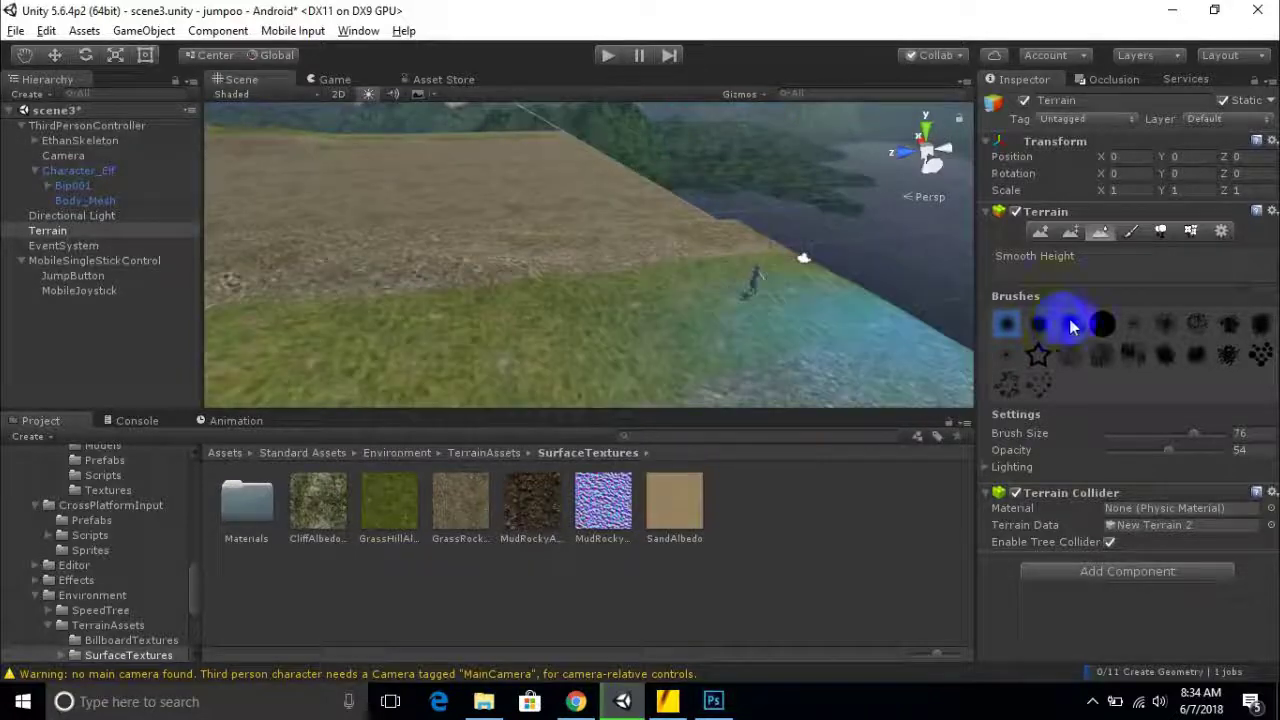
Raise a low ridge along the path's far edge beside the character, using Raise / Lower Terrain with brush size 3 and opacity 3.
left_click(1040, 231)
middle_click_drag(757, 245, 597, 277)
scroll(671, 296, "up", 3)
left_click_drag(1184, 435, 1118, 447)
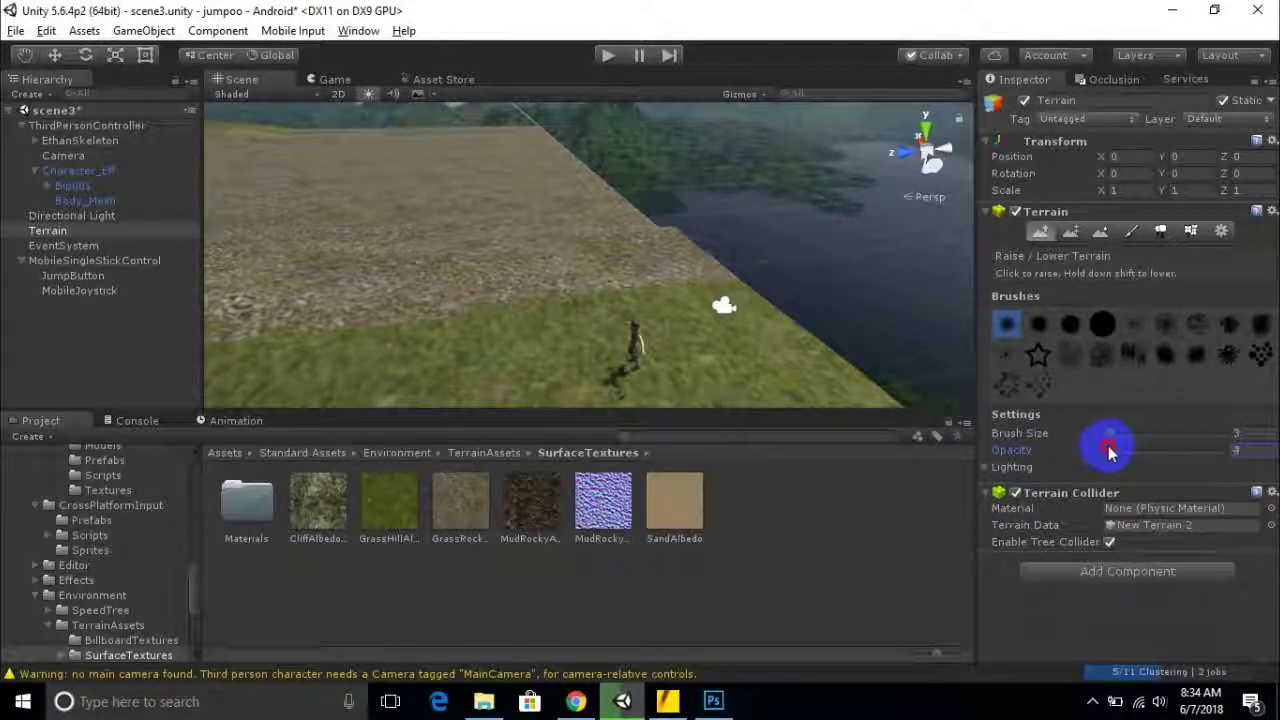
left_click_drag(1108, 450, 1106, 450)
scroll(480, 248, "up", 5)
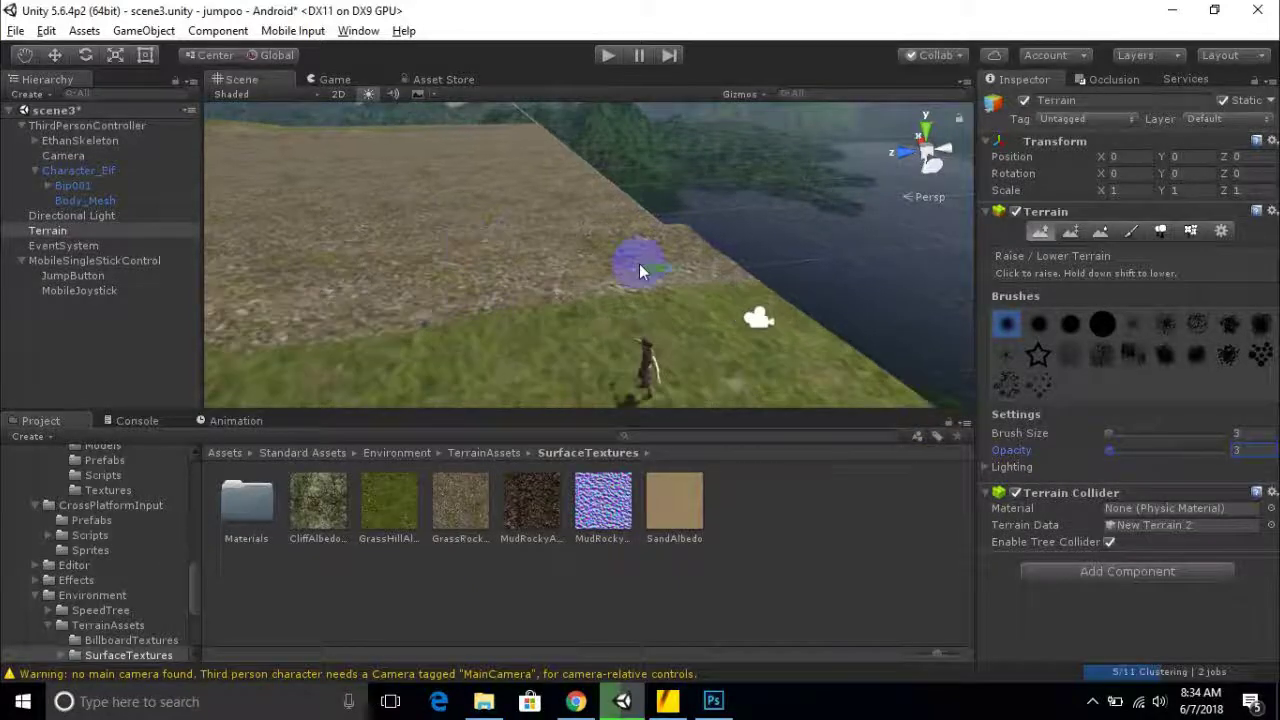
left_click_drag(802, 291, 563, 332)
scroll(563, 332, "down", 1)
scroll(563, 332, "up", 2)
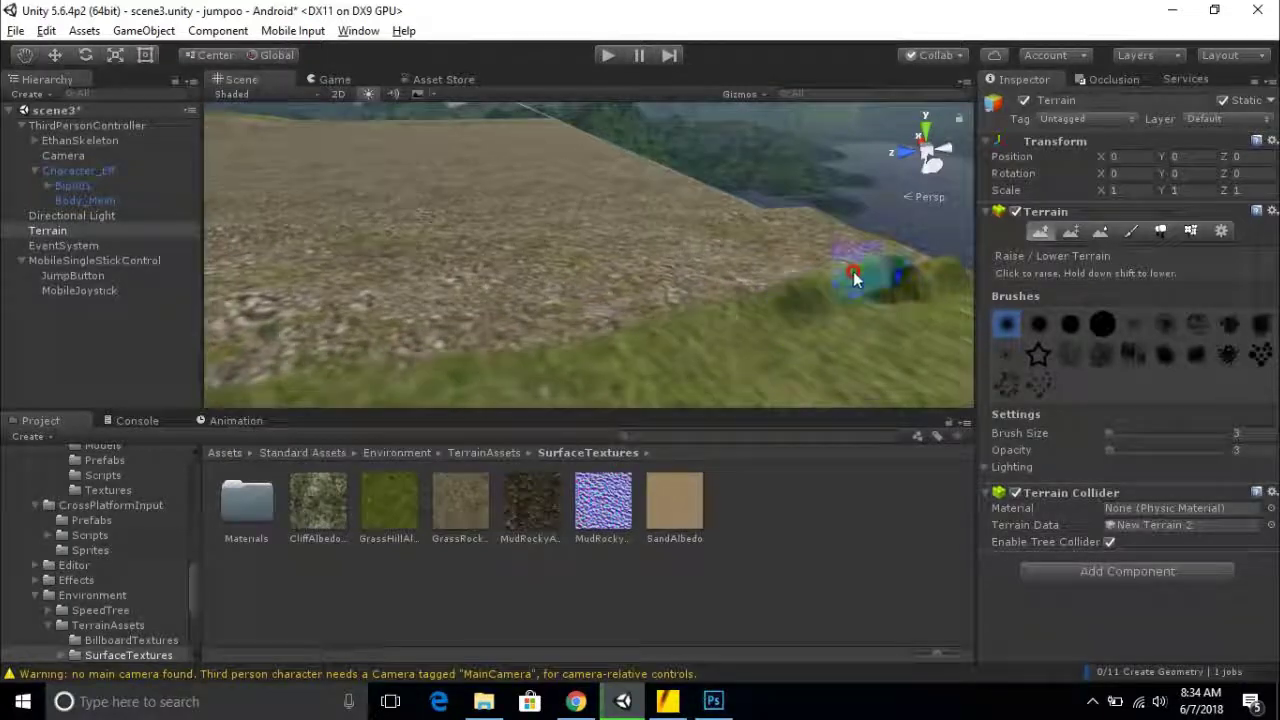
scroll(675, 304, "down", 3)
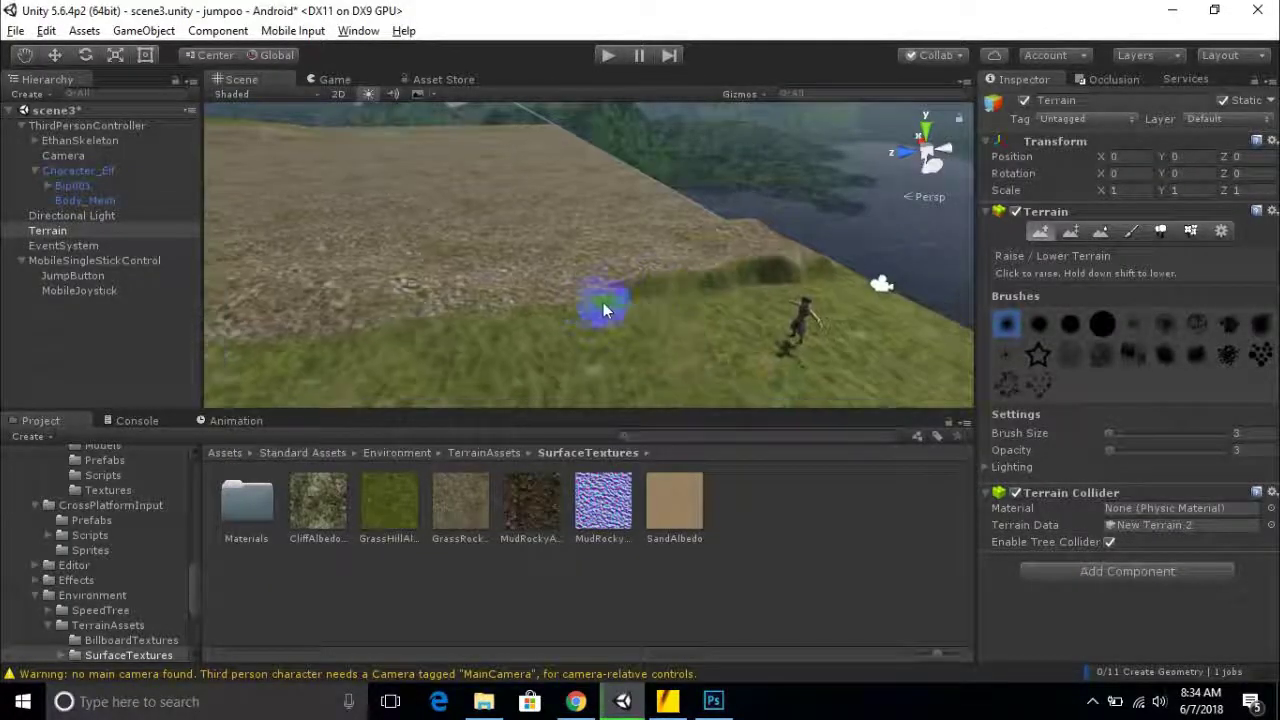
Extend the low ridge in a continuous line farther along the same edge of the grass path.
middle_click_drag(457, 309, 678, 287)
mouse_move(647, 293)
left_mouse_down()
mouse_move(563, 288)
mouse_move(395, 320)
left_mouse_up()
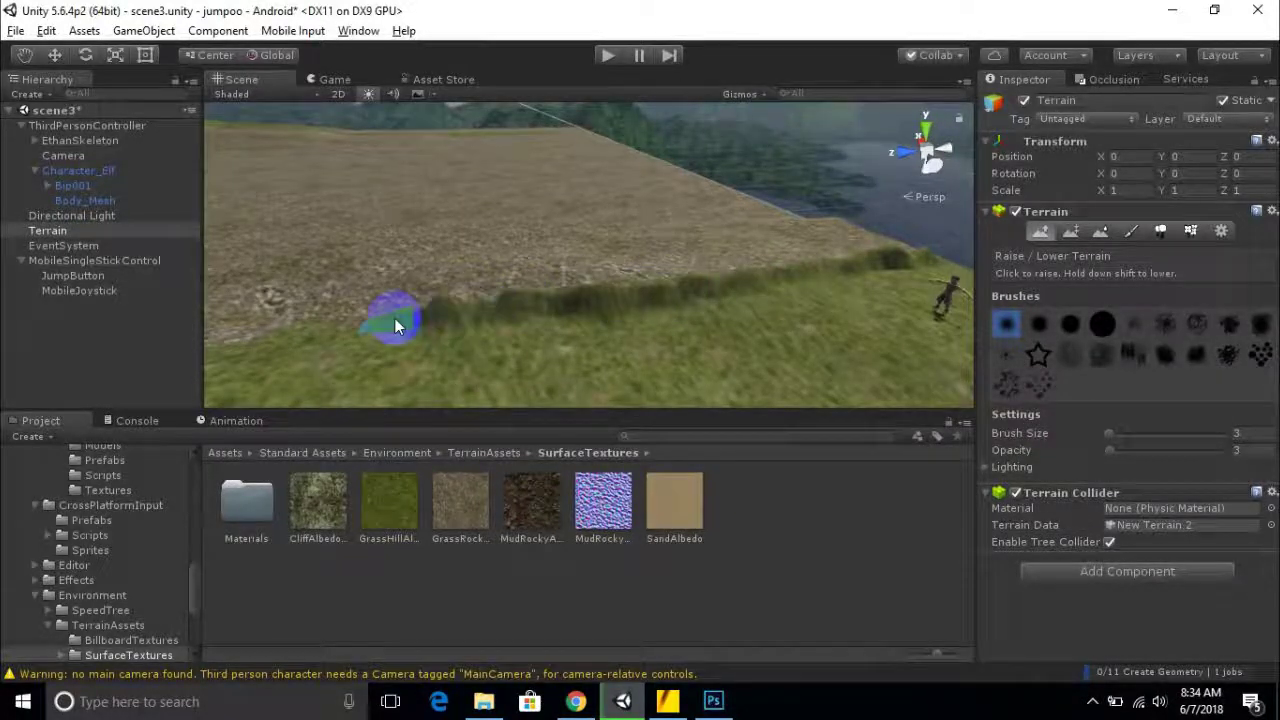
scroll(397, 320, "down", 3)
middle_click_drag(459, 320, 560, 315)
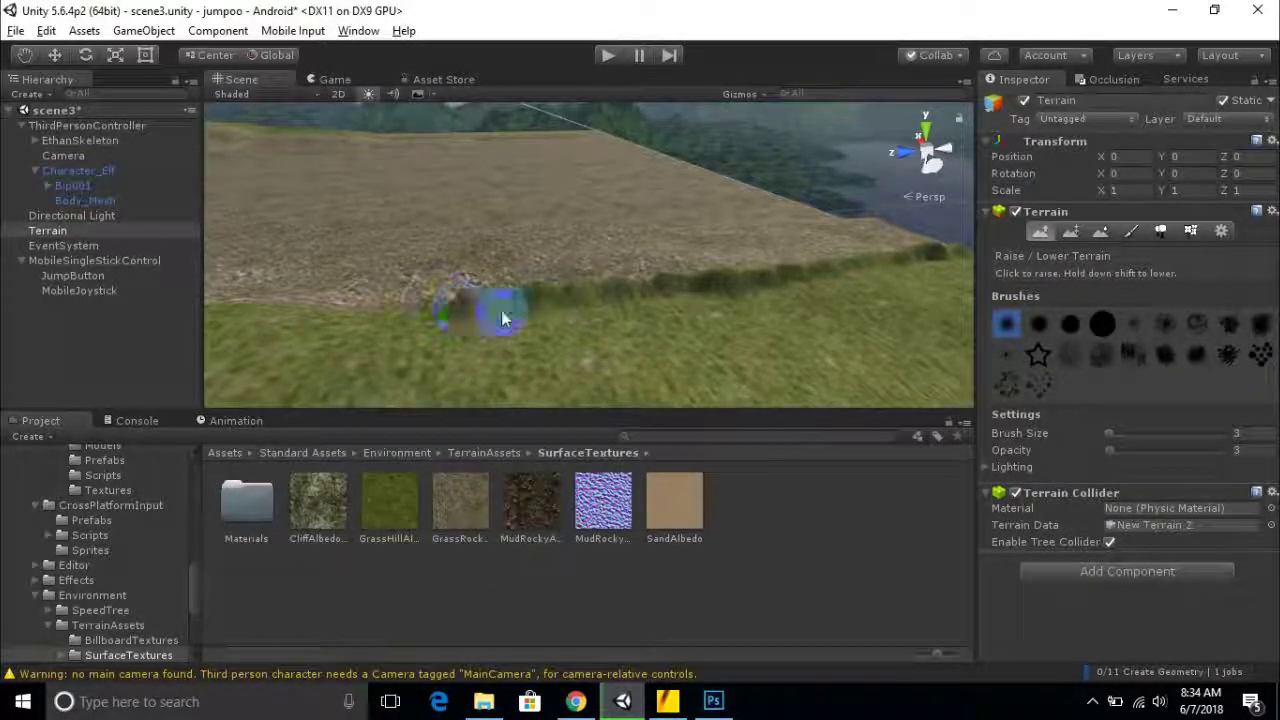
middle_click_drag(501, 317, 591, 289)
Play-test the scene twice, running the character along the grass path beside the new ridge, and stop each run.
left_click(608, 55)
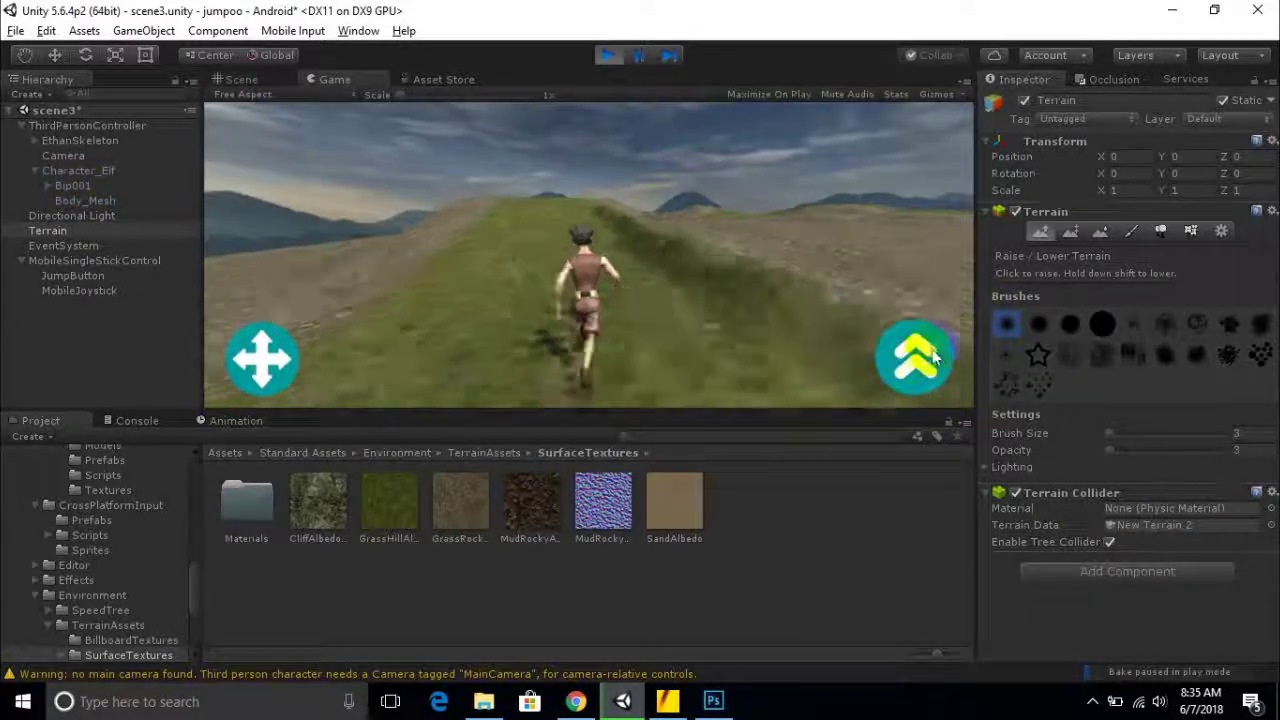
mouse_move(278, 345)
left_mouse_down()
mouse_move(286, 330)
mouse_move(133, 313)
left_mouse_up()
left_click(608, 55)
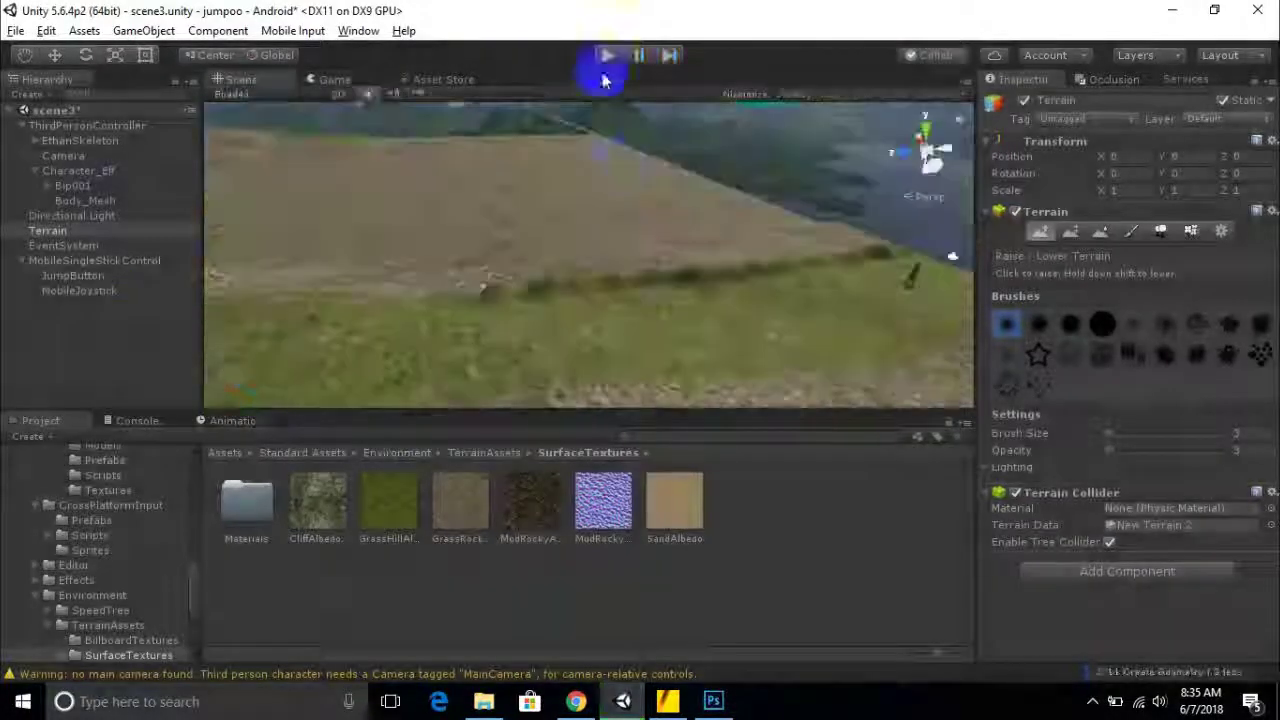
right_click_drag(830, 298, 784, 268)
left_click(608, 56)
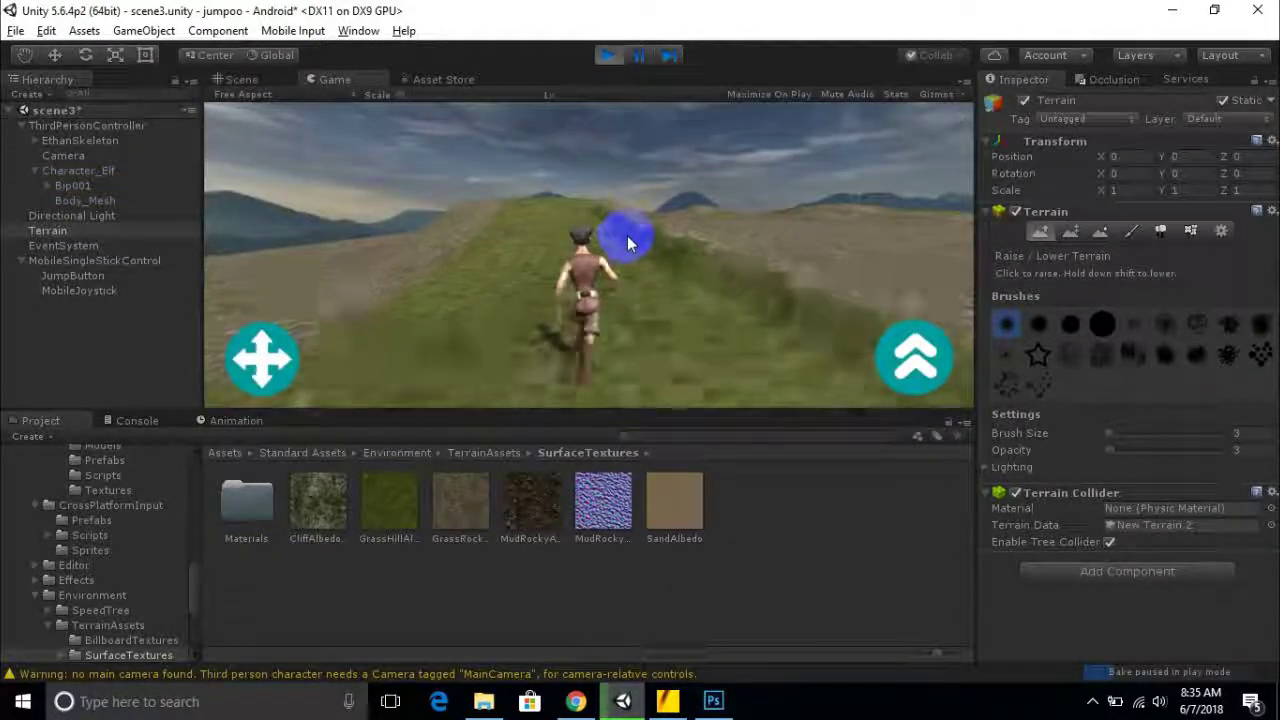
left_click_drag(381, 202, 638, 258)
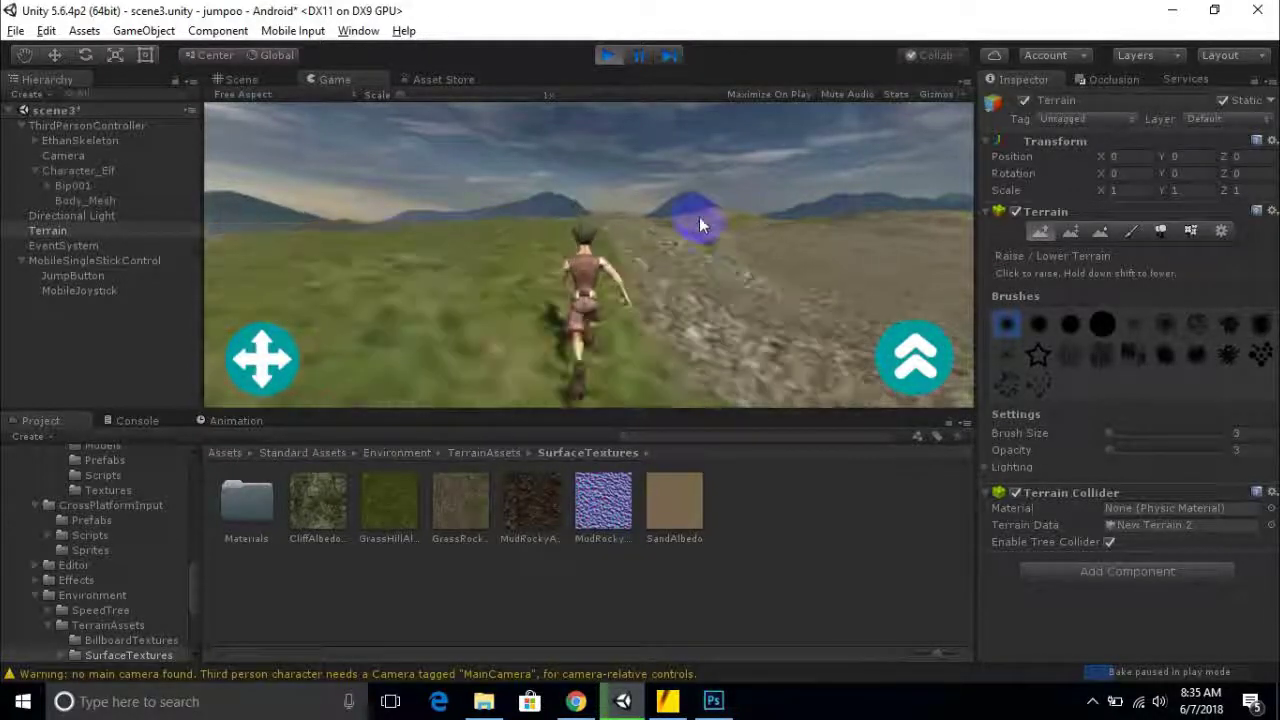
left_click(607, 56)
Inspect the whole winding path with its raised borders, and run the character along it in a play test.
mouse_move(652, 270)
middle_mouse_down()
mouse_move(939, 258)
mouse_move(844, 286)
mouse_move(521, 314)
mouse_move(427, 280)
mouse_move(420, 334)
mouse_move(751, 329)
mouse_move(646, 309)
mouse_move(833, 288)
mouse_move(846, 266)
mouse_move(380, 289)
mouse_move(546, 348)
mouse_move(558, 340)
middle_mouse_up()
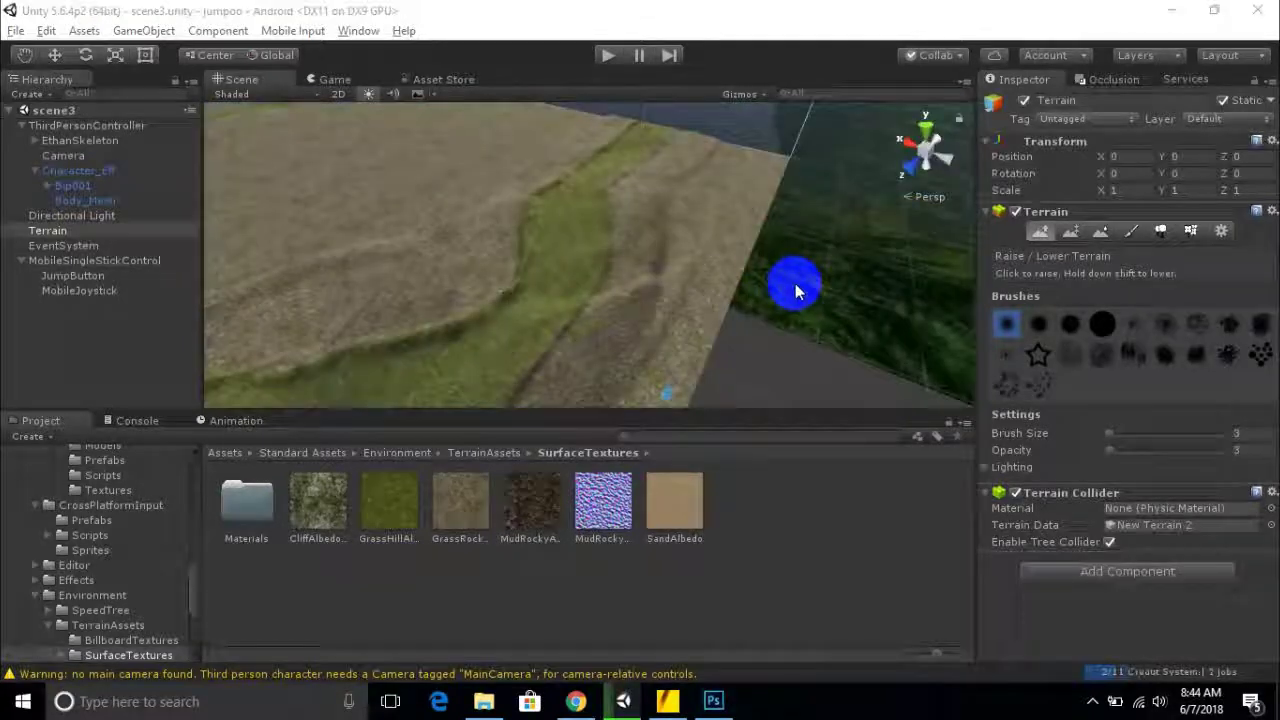
mouse_move(791, 346)
middle_mouse_down()
mouse_move(551, 285)
mouse_move(651, 251)
mouse_move(540, 262)
middle_mouse_up()
left_click_drag(561, 250, 509, 263, "alt")
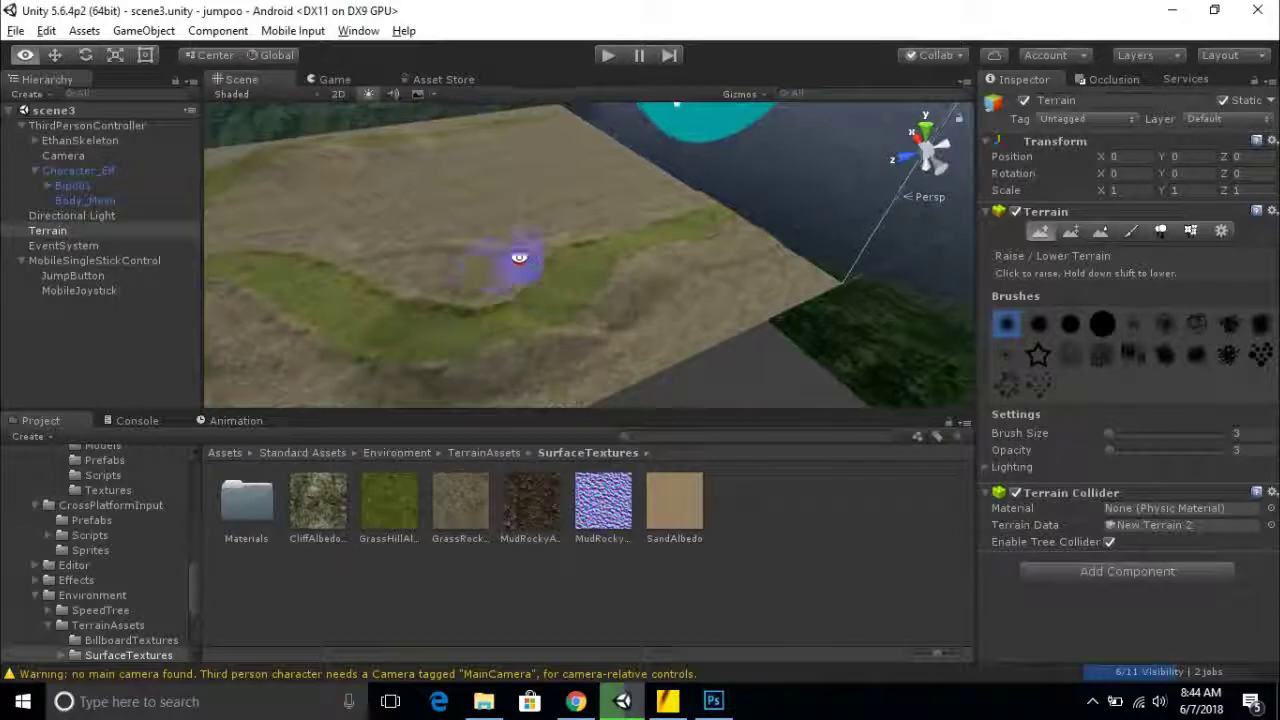
left_click(607, 55)
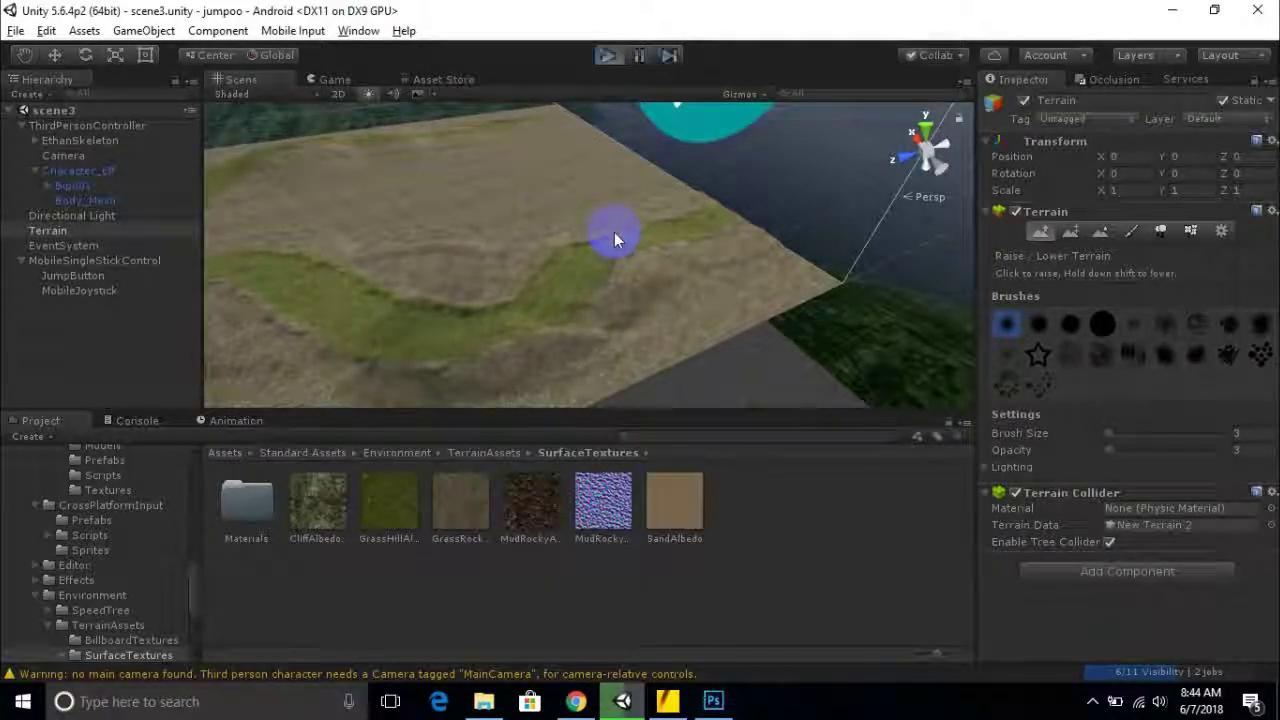
key("ctrl+p")
mouse_move(443, 380)
left_mouse_down()
mouse_move(157, 329)
mouse_move(171, 317)
mouse_move(284, 322)
mouse_move(214, 310)
mouse_move(275, 316)
mouse_move(261, 312)
left_mouse_up()
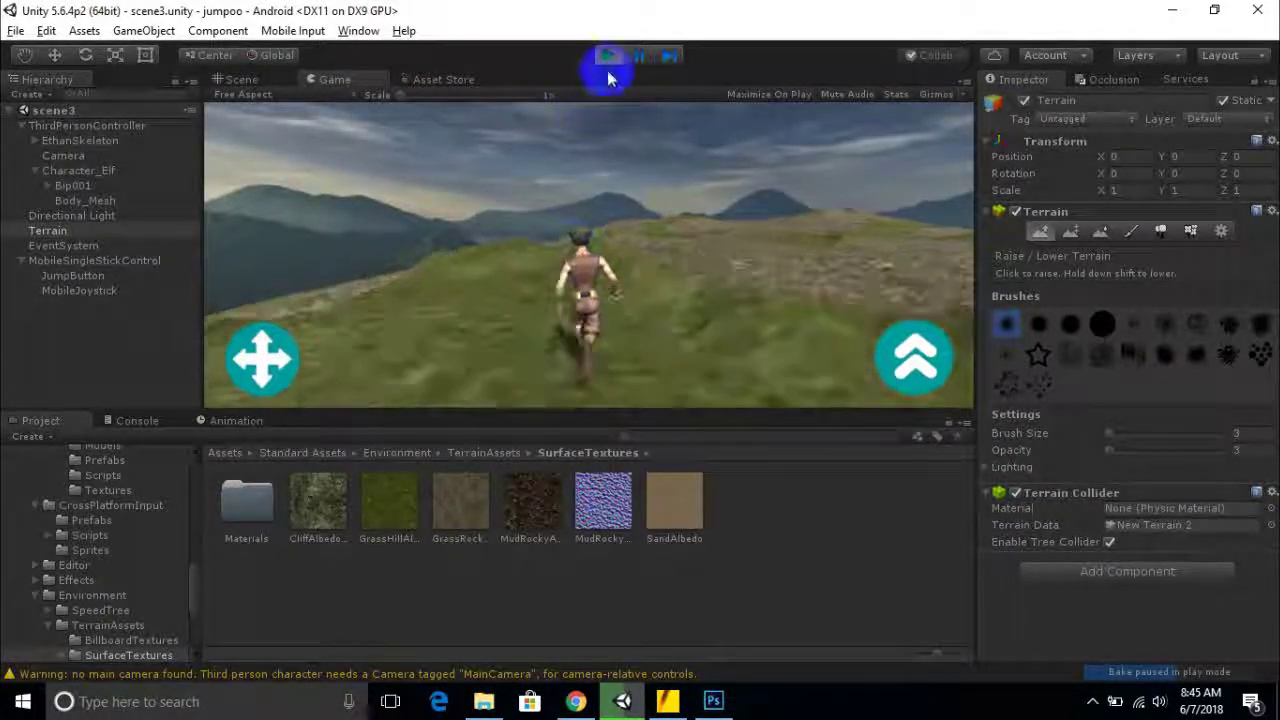
left_click(607, 55)
Switch the terrain to Paint Texture, with the rocky border beside the character in view.
scroll(650, 255, "up", 3)
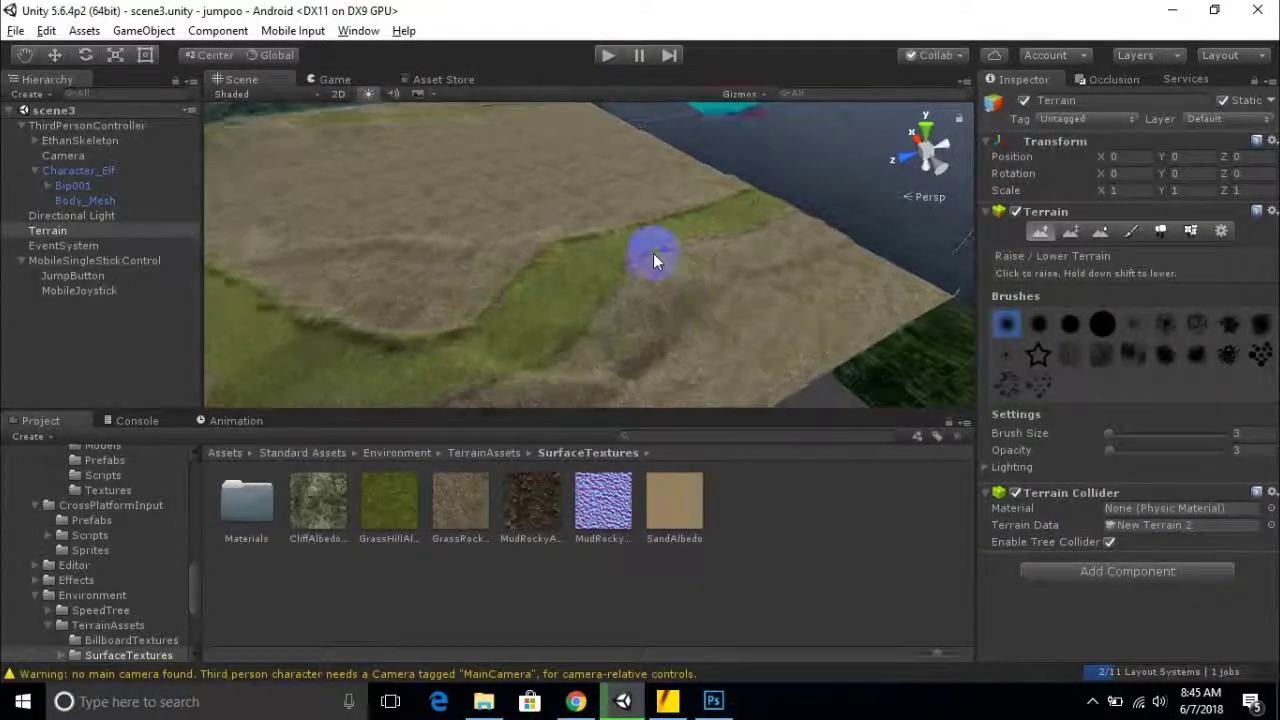
middle_click_drag(653, 255, 608, 234)
scroll(618, 224, "up", 5)
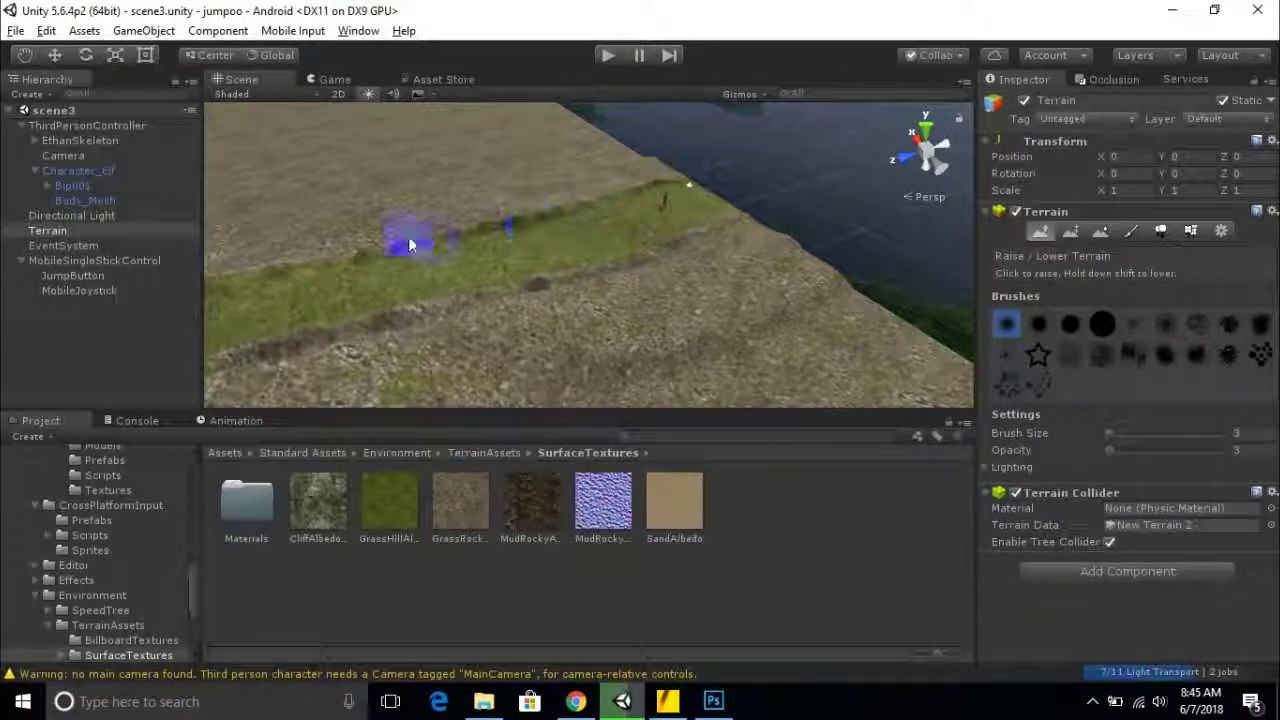
scroll(601, 283, "up", 4)
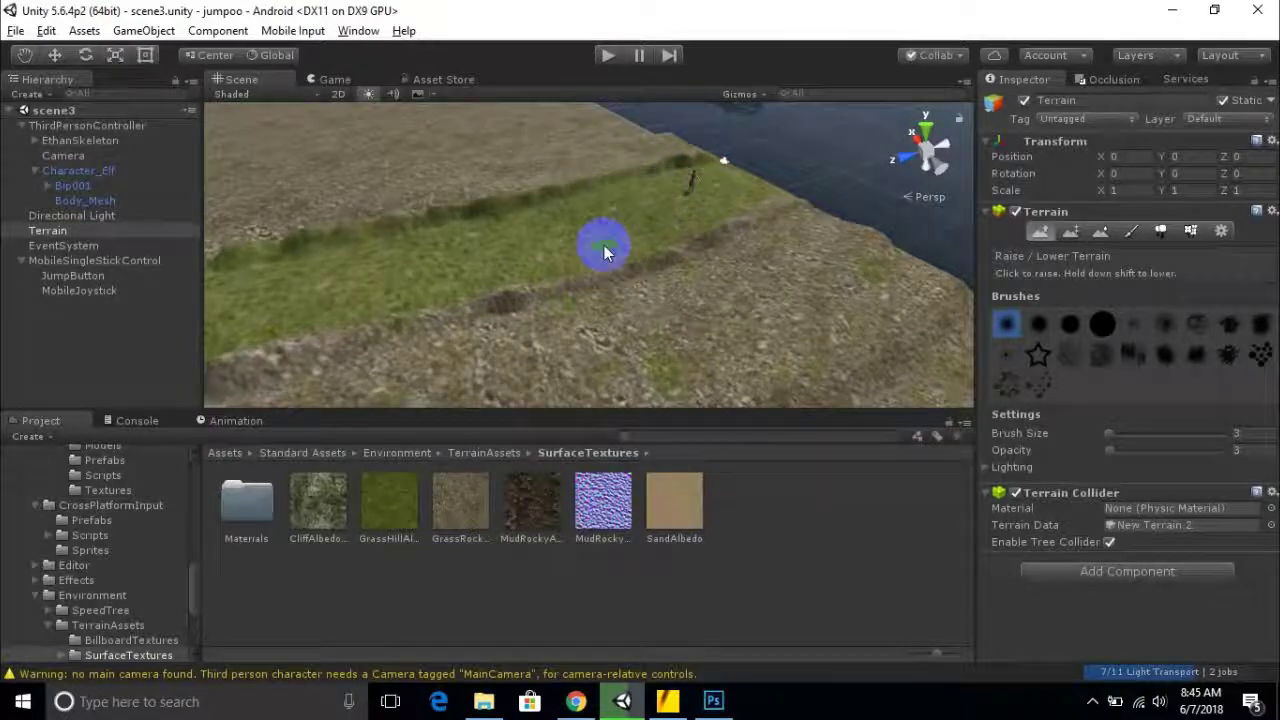
middle_click_drag(606, 252, 467, 281)
left_click(55, 58)
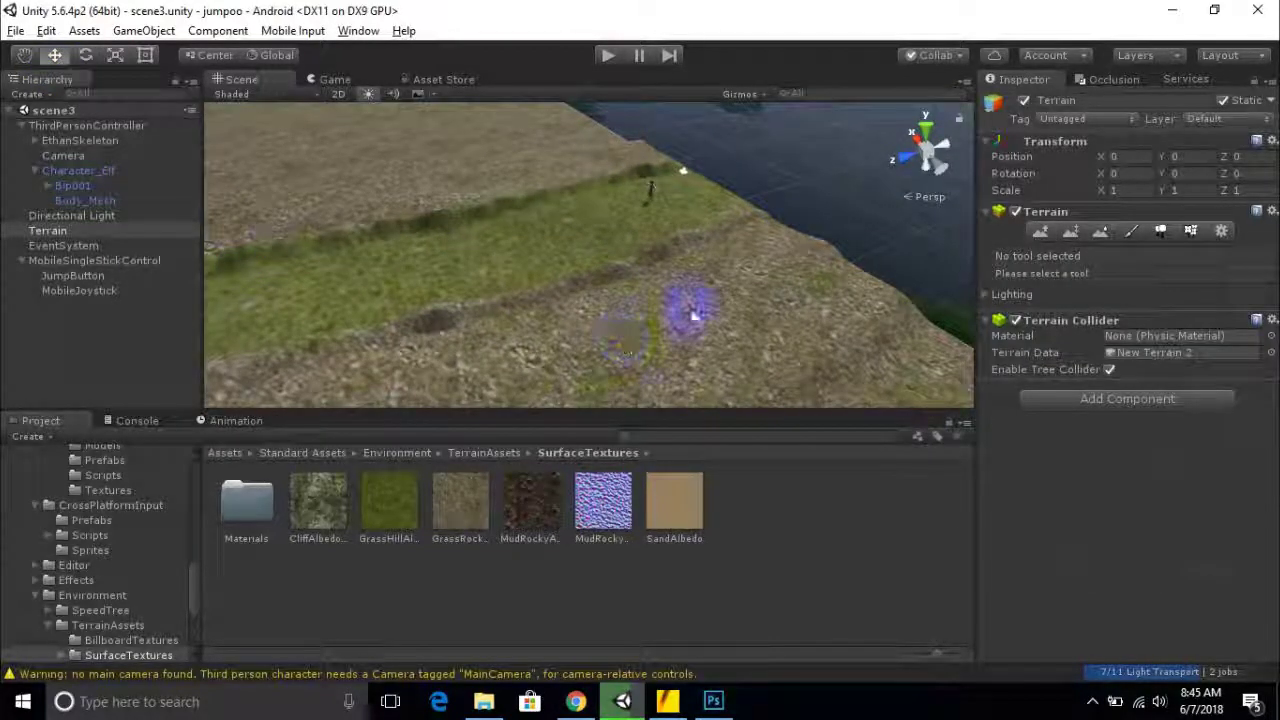
left_click(1131, 232)
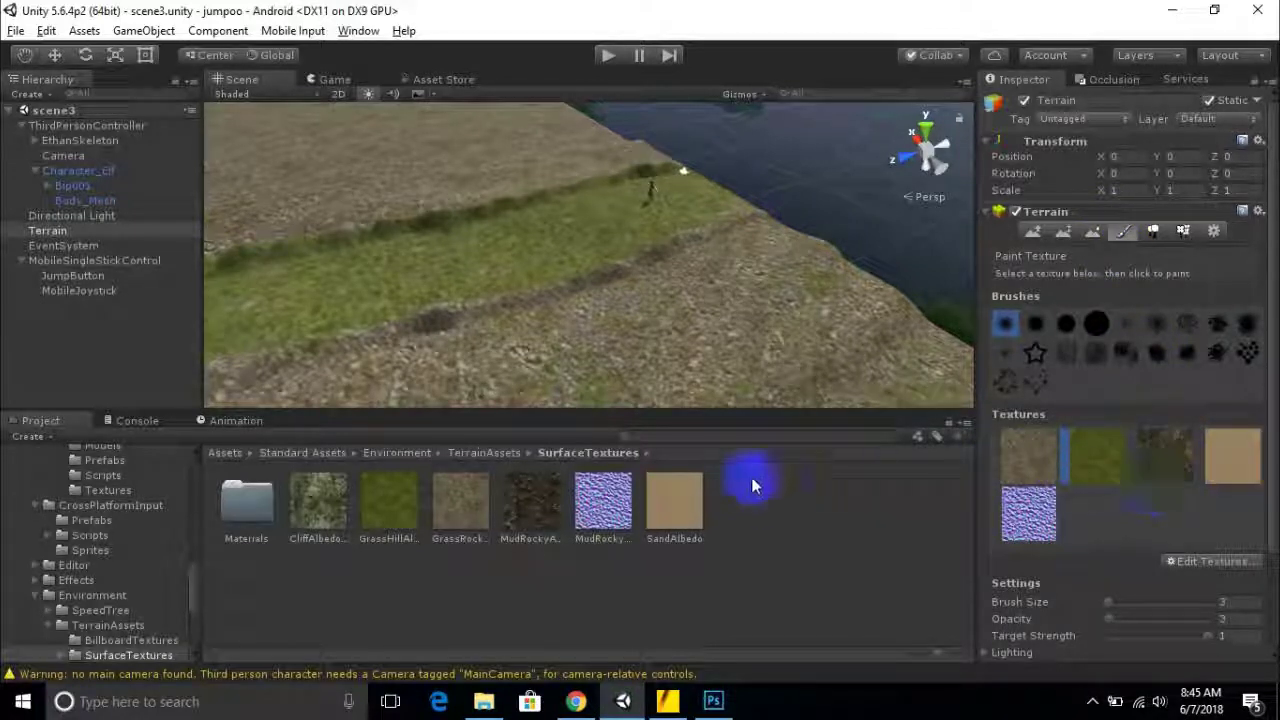
left_click(220, 452)
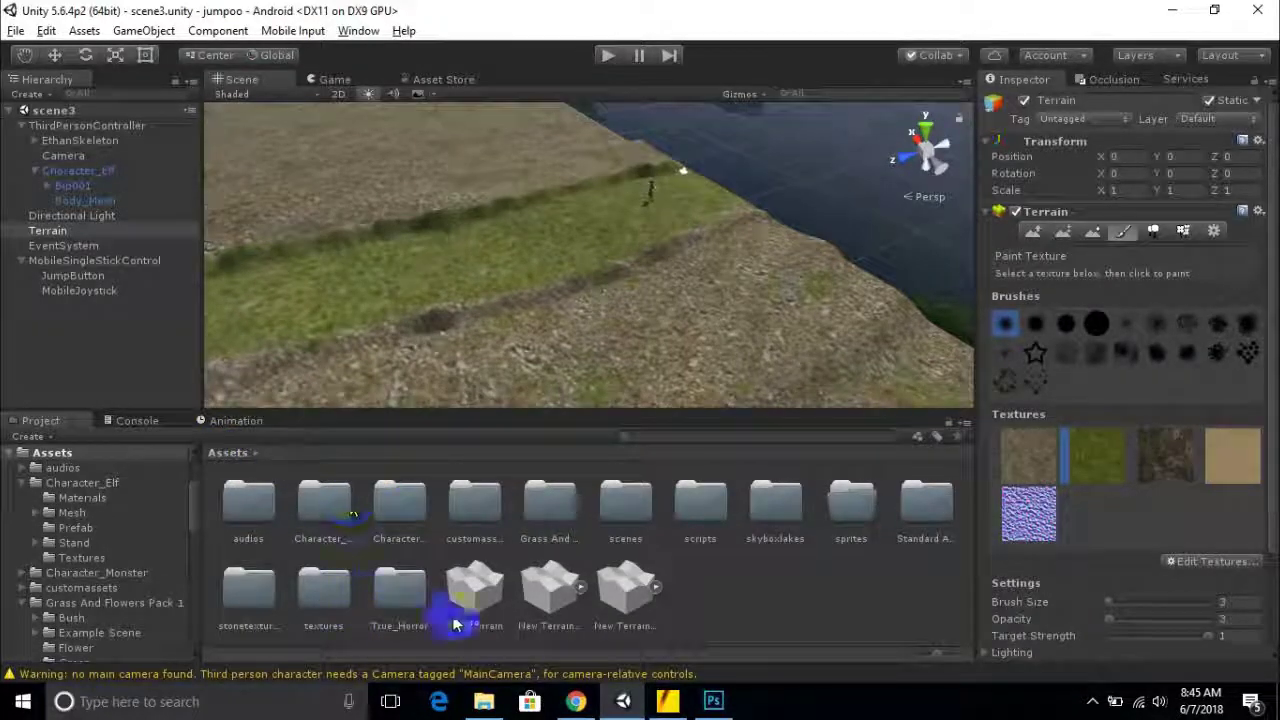
double_click(250, 593)
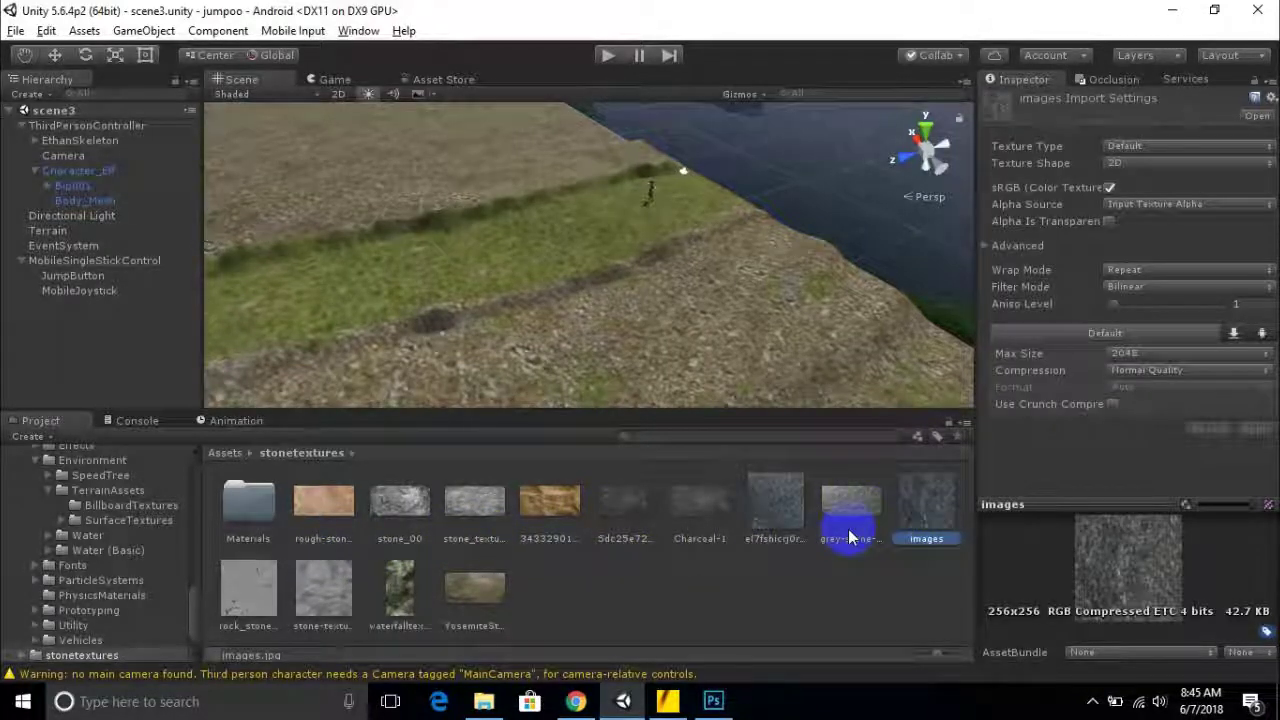
left_click(687, 512)
left_click(846, 506)
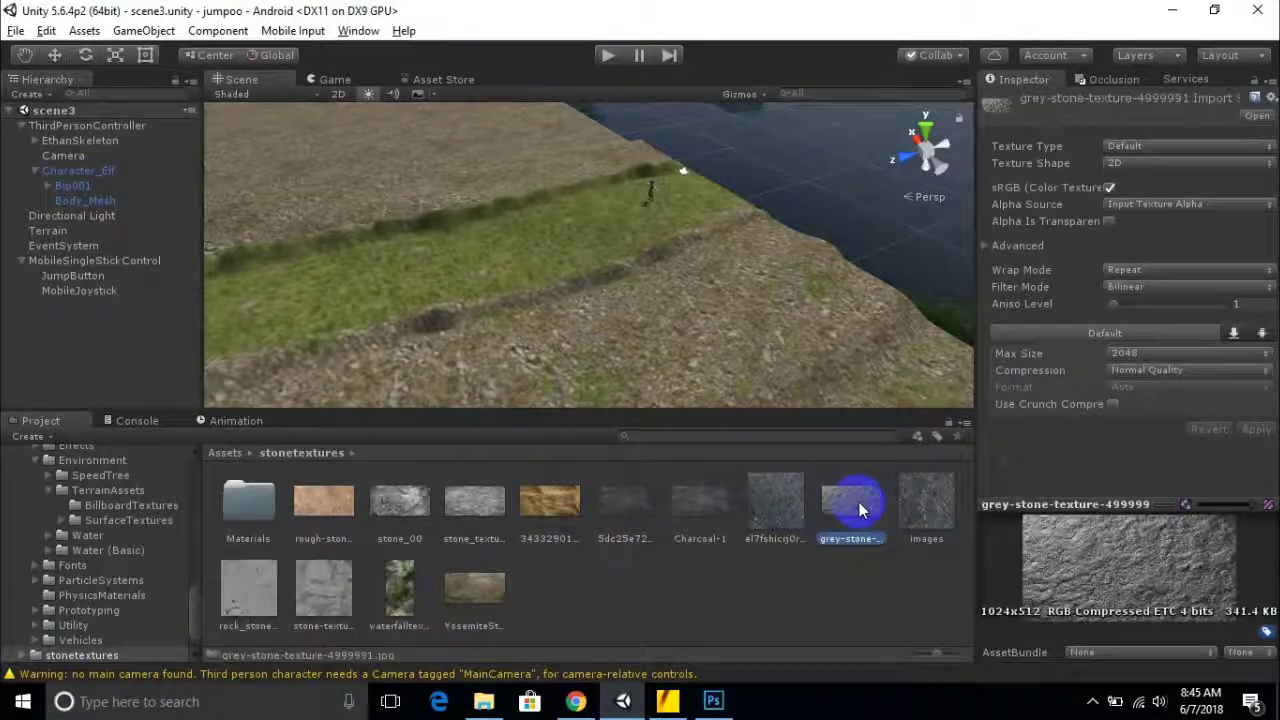
left_click(622, 498)
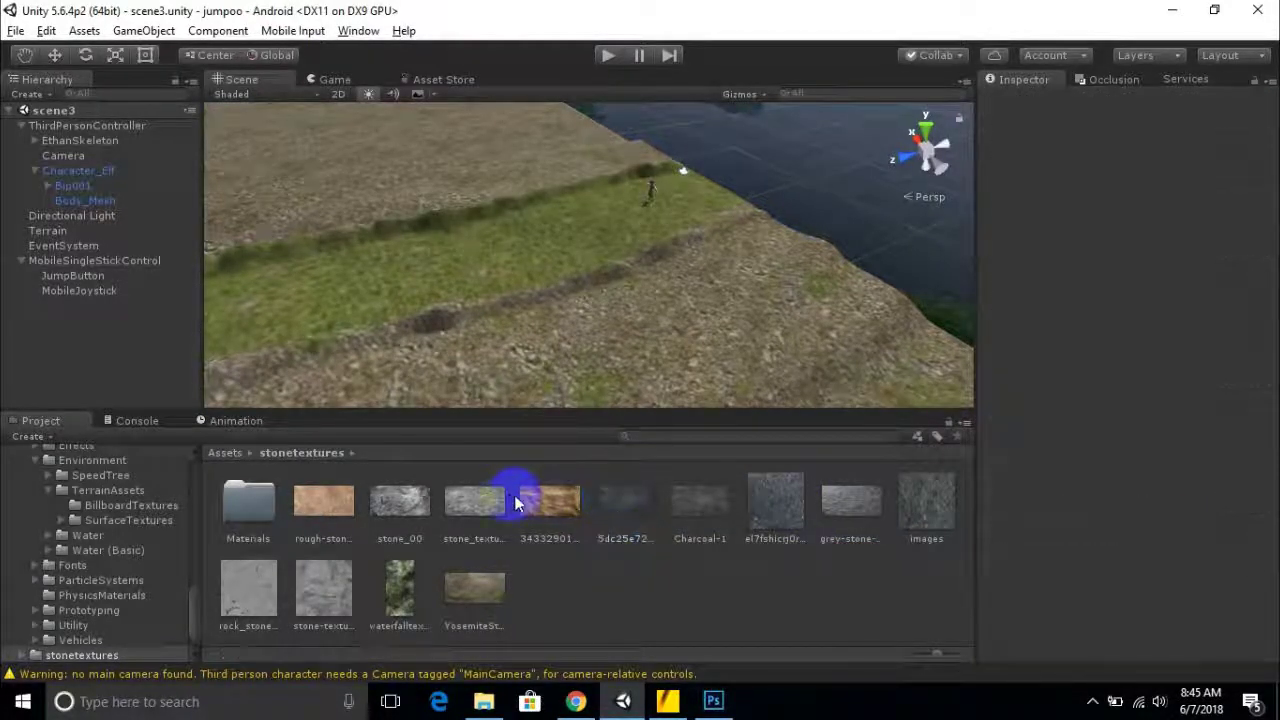
left_click(536, 498)
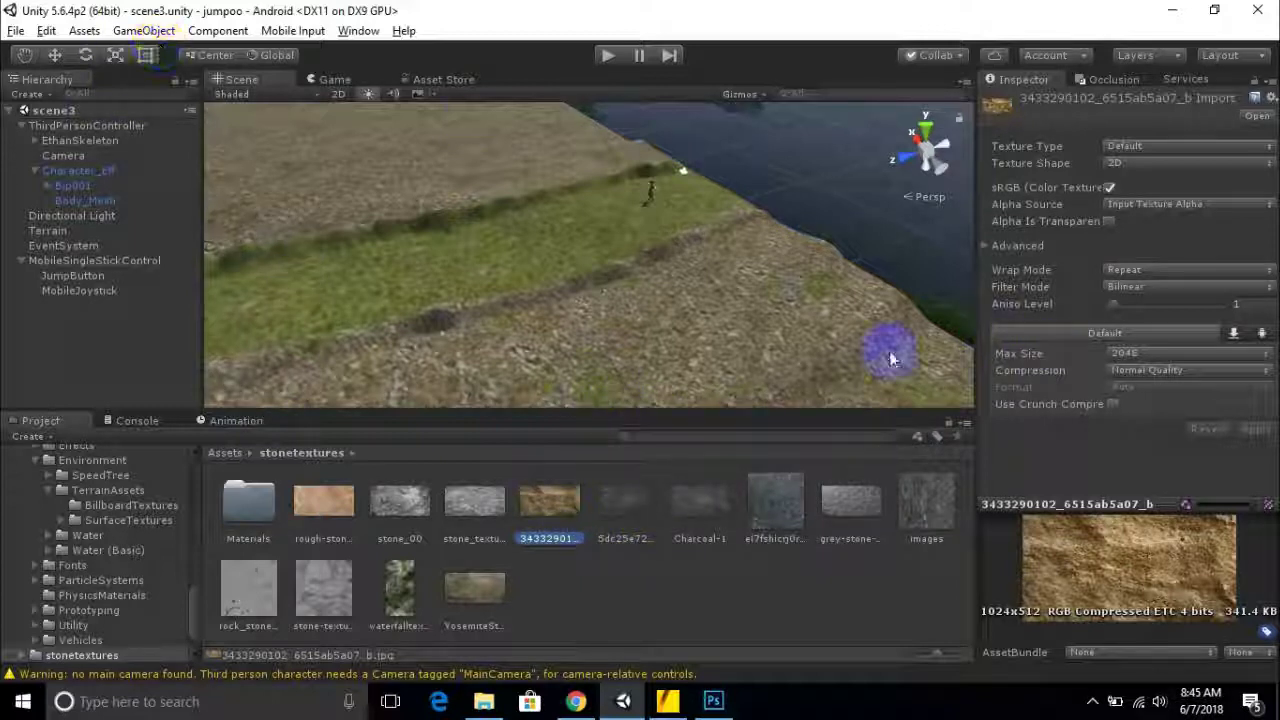
left_click(640, 386)
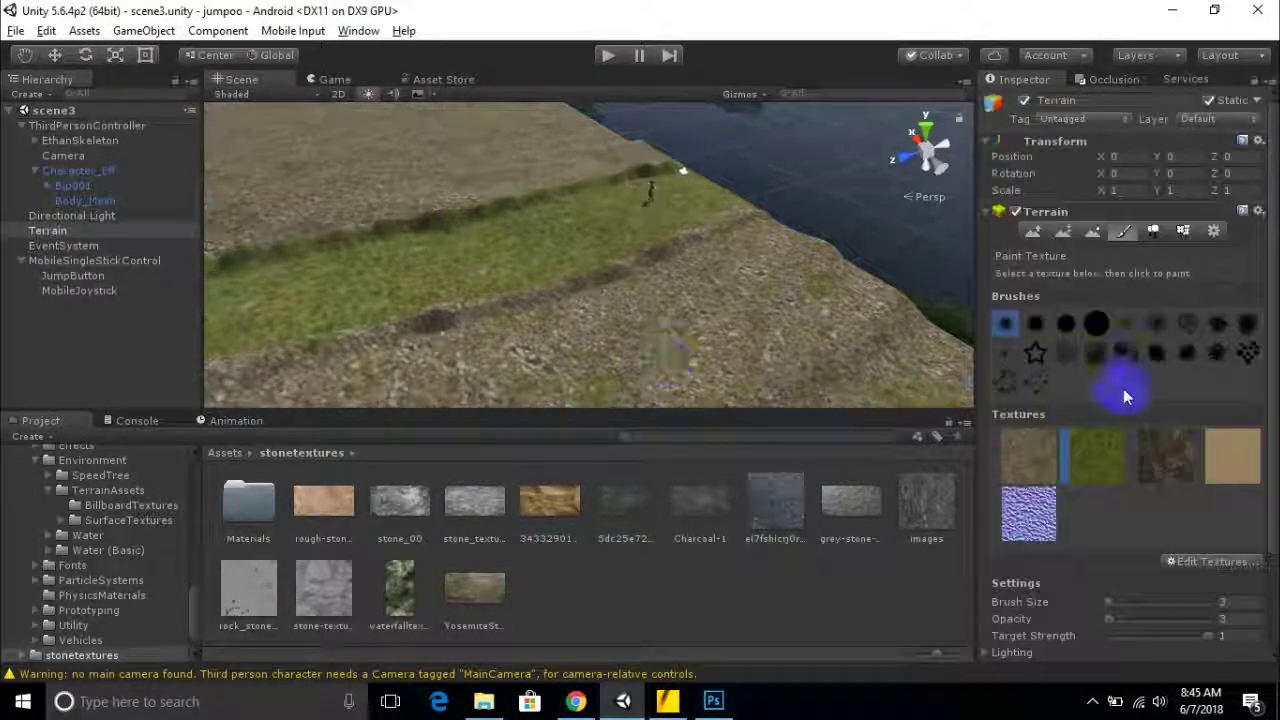
left_click(1212, 556)
left_click(1028, 514)
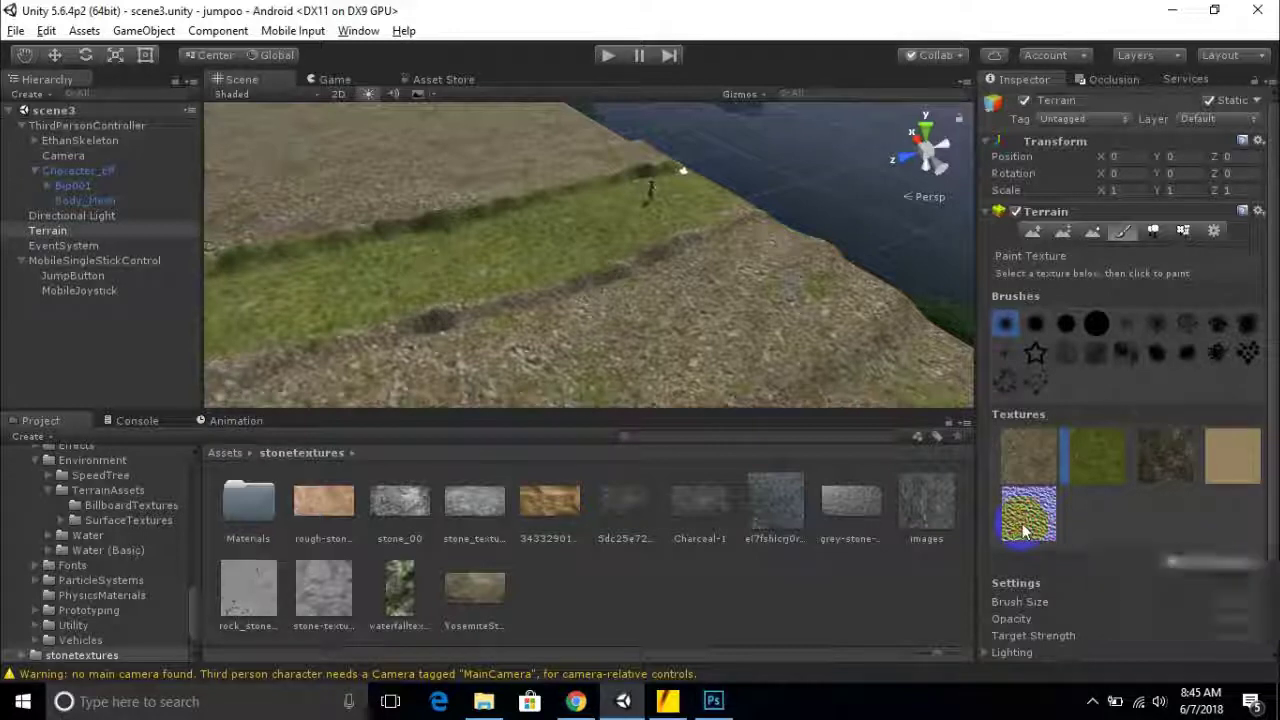
left_click(1226, 565)
left_click(1207, 588)
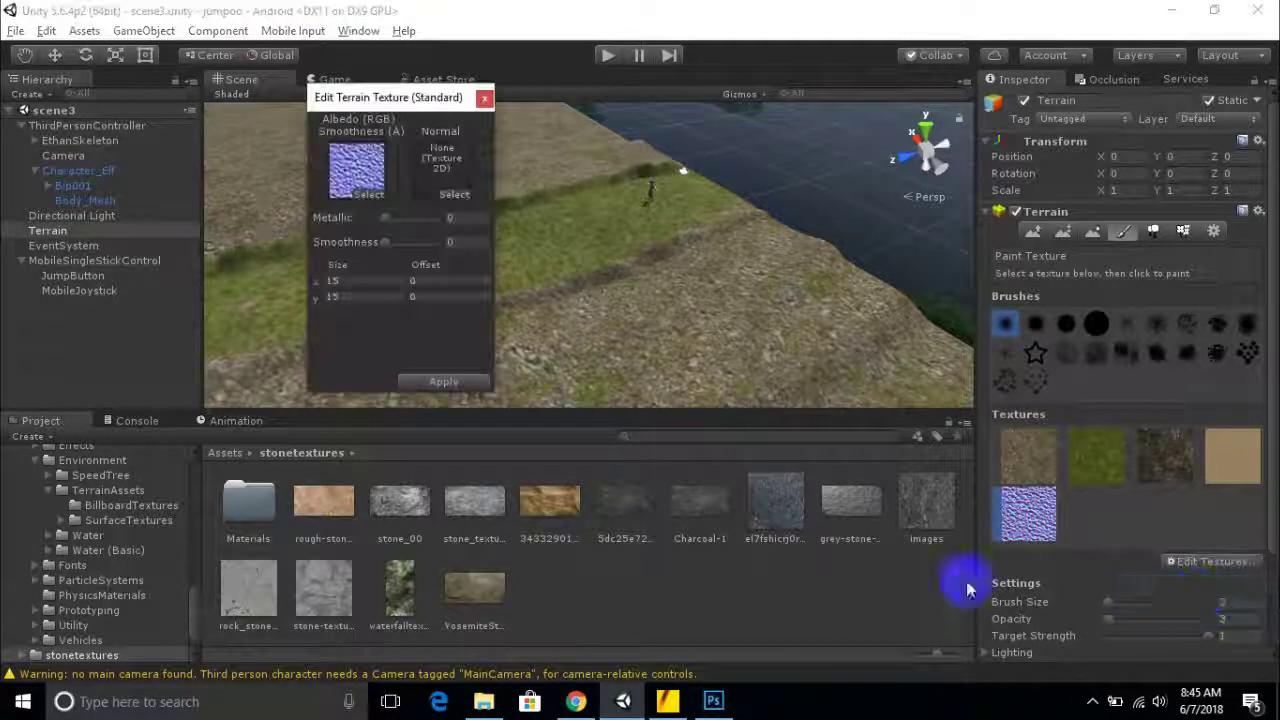
left_click_drag(559, 510, 357, 200)
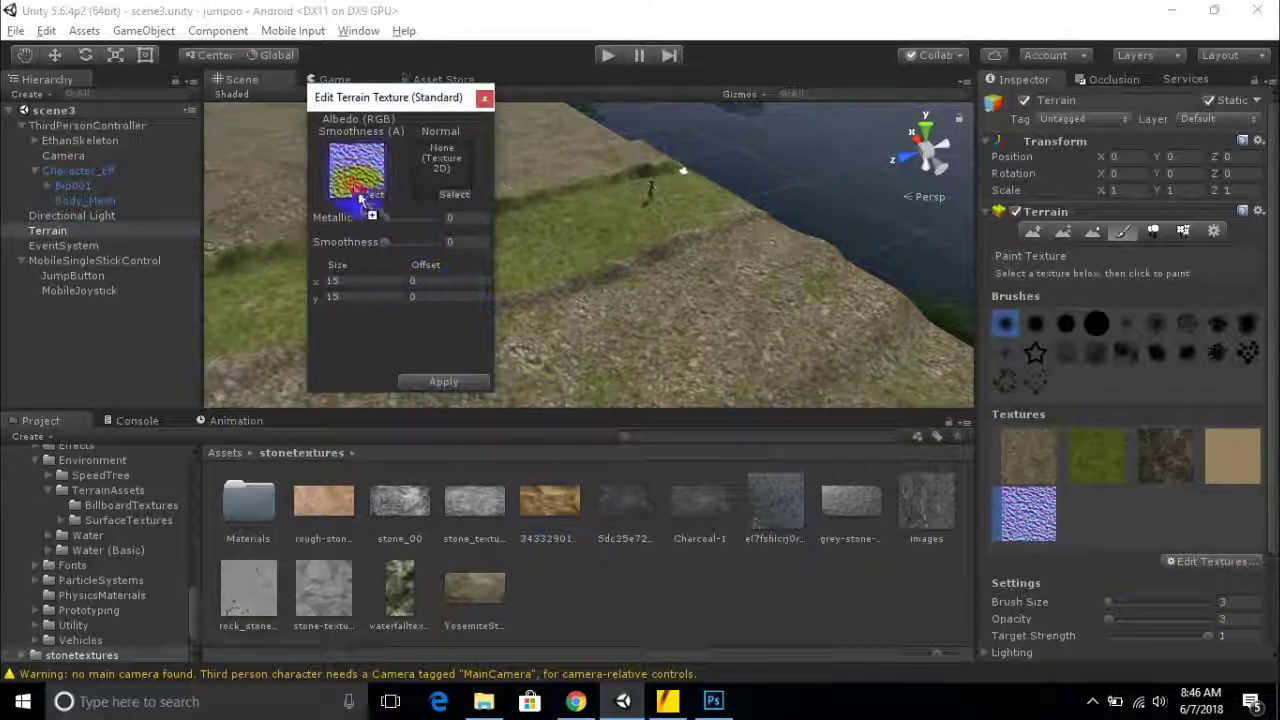
left_click(424, 378)
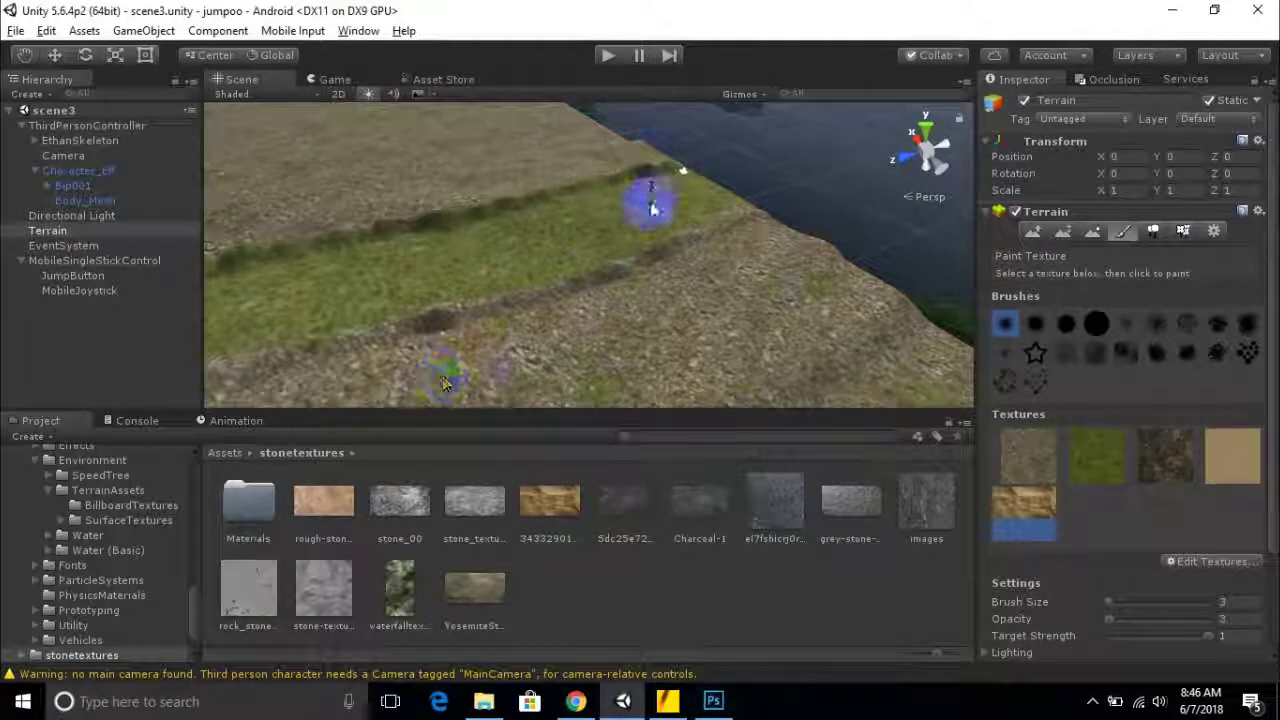
Paint a patch of the brown stone texture on the near border slope beside the grass path, using brush size 3.
middle_click_drag(716, 254, 549, 371)
scroll(692, 323, "up", 1)
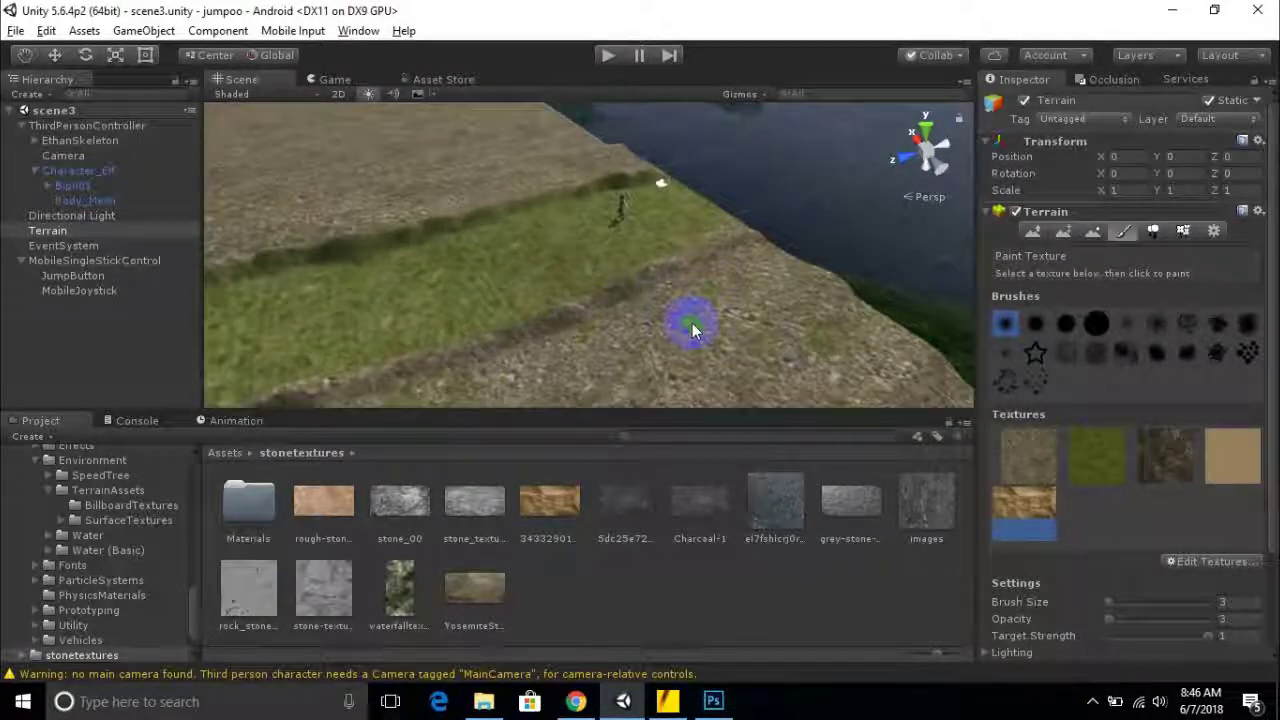
scroll(671, 281, "up", 4)
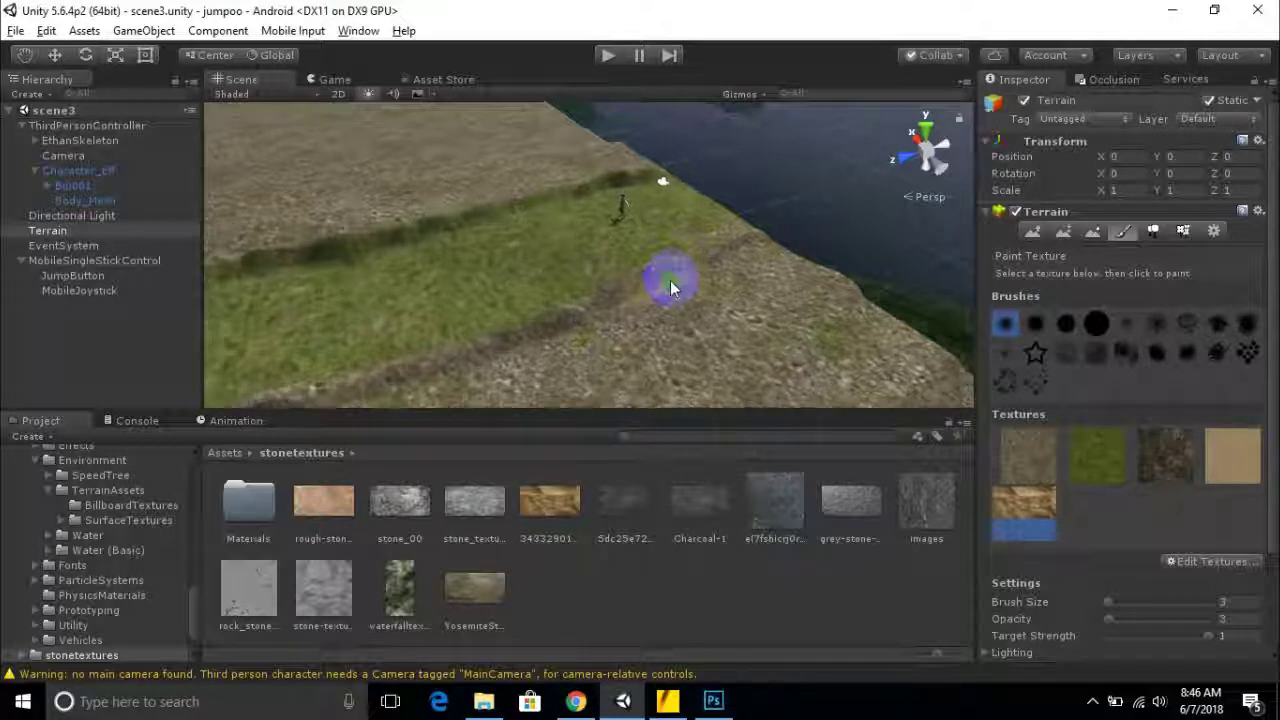
scroll(738, 302, "up", 2)
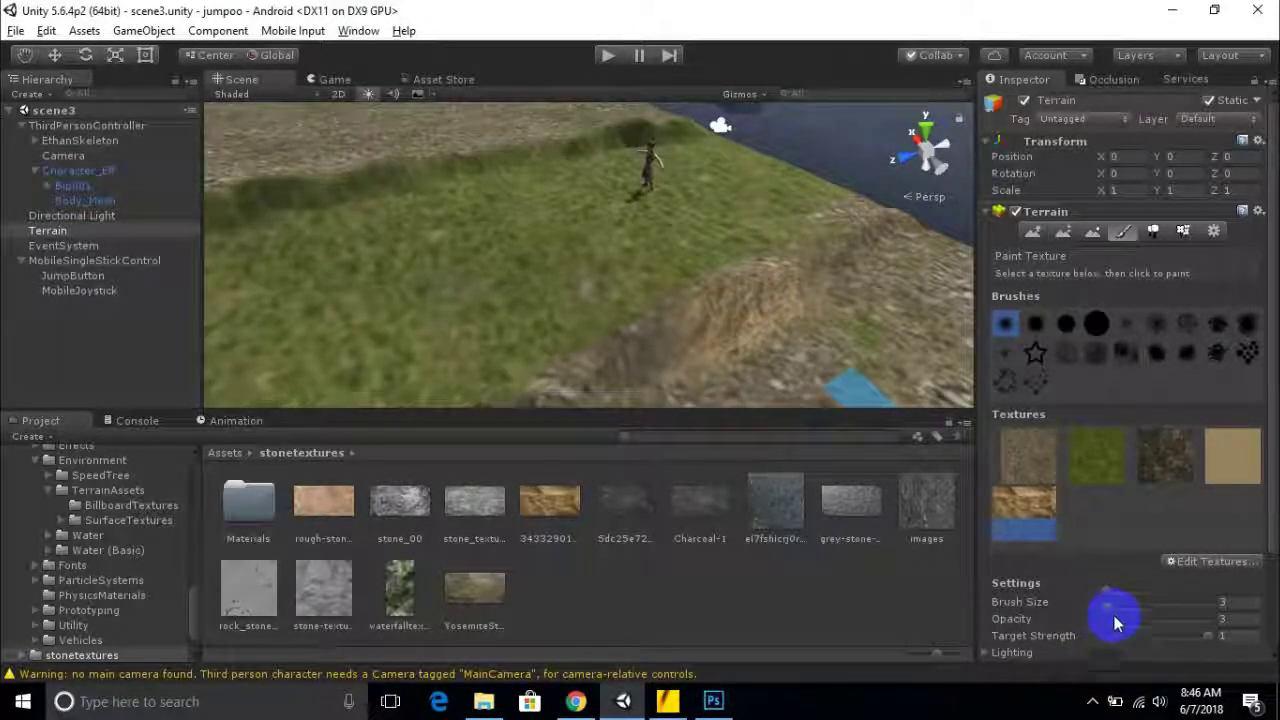
Set the texture brush opacity to 87 and paint brown stone along the far border behind the character, starting at the water end.
left_click_drag(1117, 621, 1197, 620)
scroll(548, 178, "up", 2)
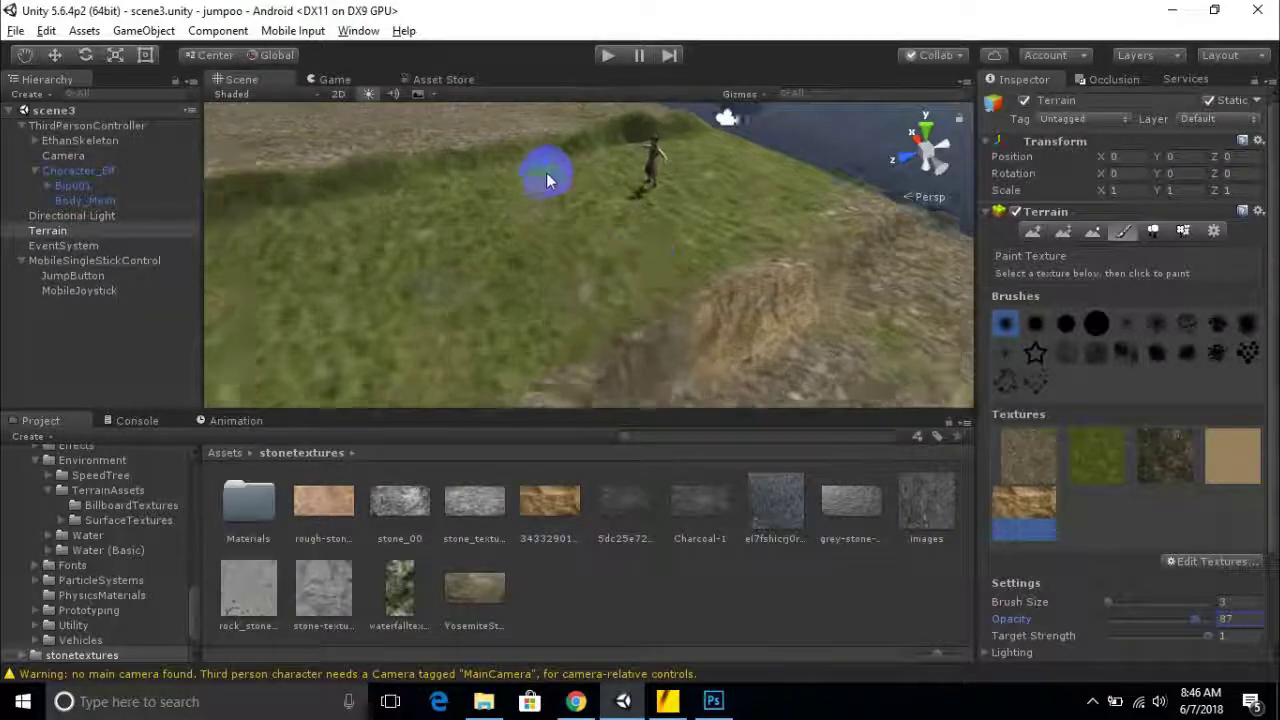
middle_click_drag(548, 178, 451, 431)
scroll(645, 294, "up", 4)
scroll(648, 286, "up", 2)
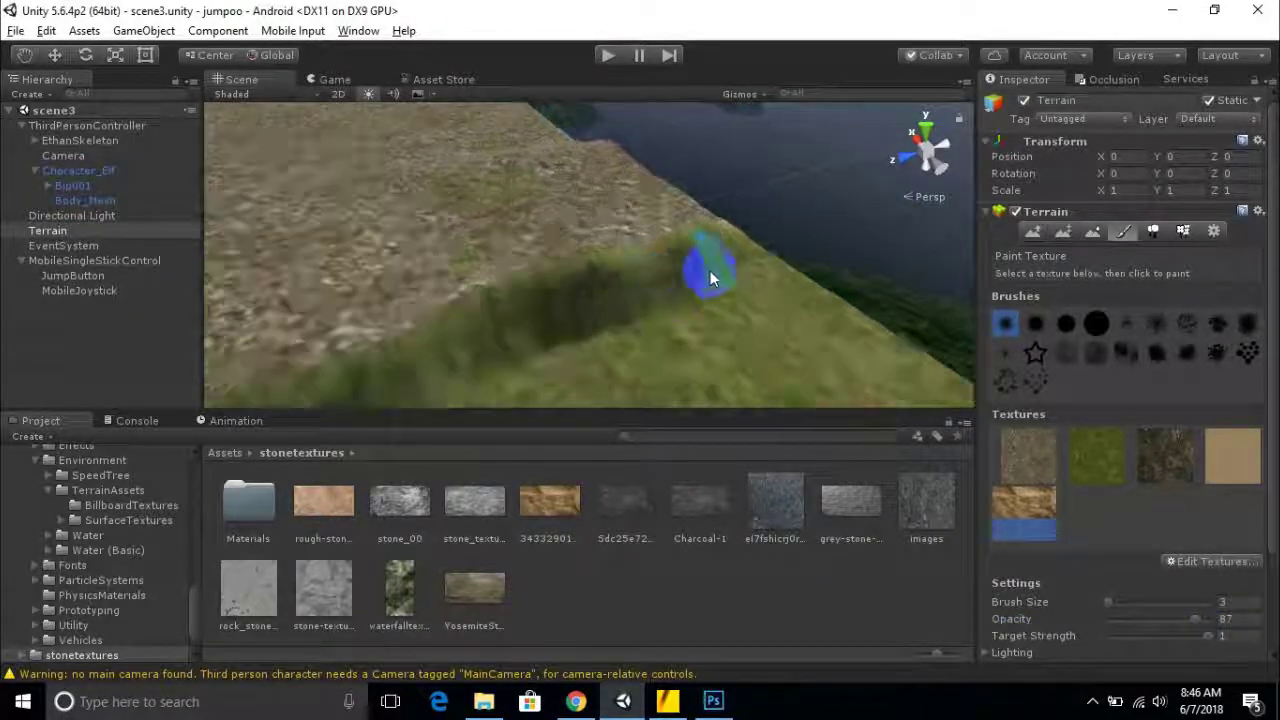
left_click_drag(726, 256, 516, 295)
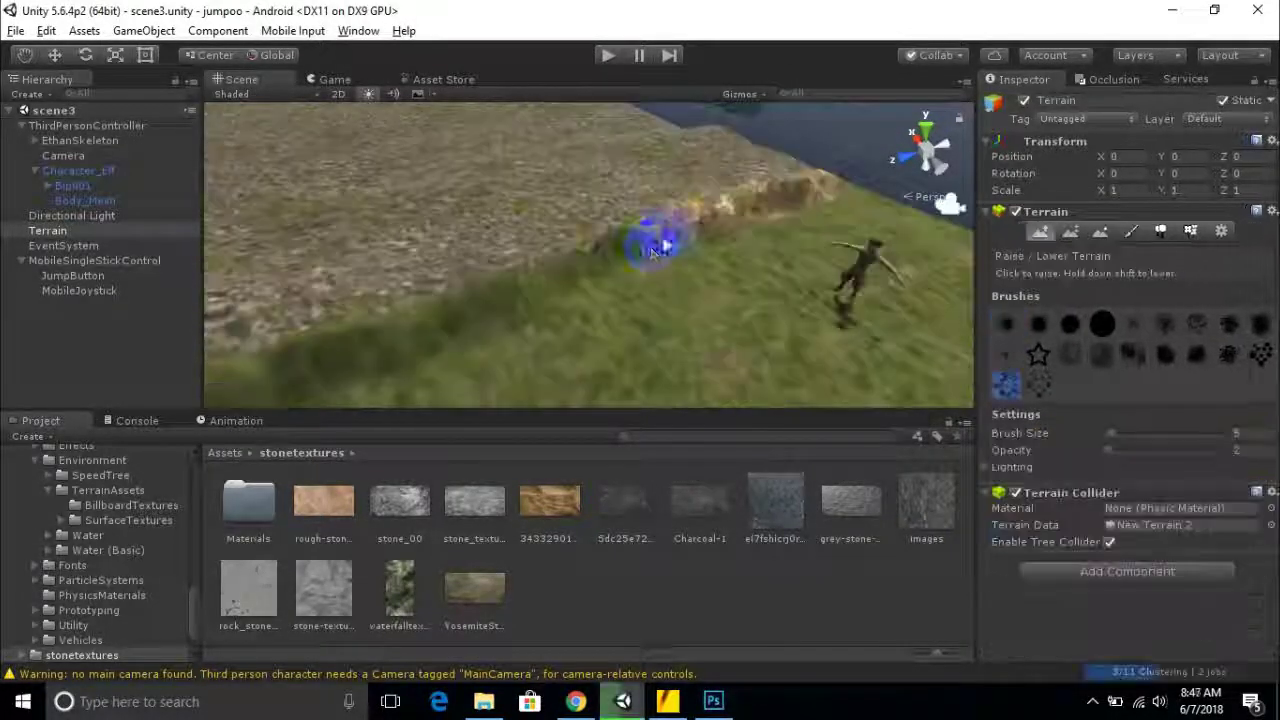
Examine the far border where the brown stone paint meets the grass slope, with the Raise/Lower Terrain brush active.
middle_click_drag(670, 270, 766, 254)
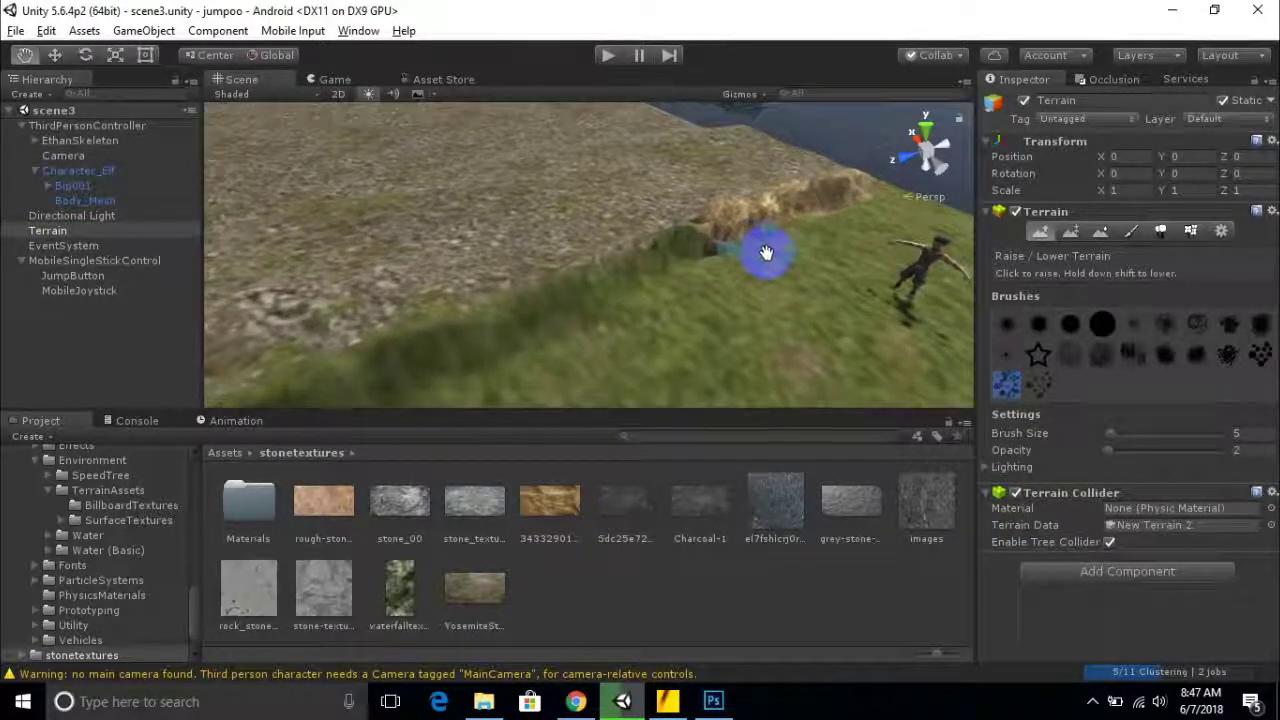
scroll(763, 249, "down", 2)
left_click_drag(763, 249, 793, 238, "alt")
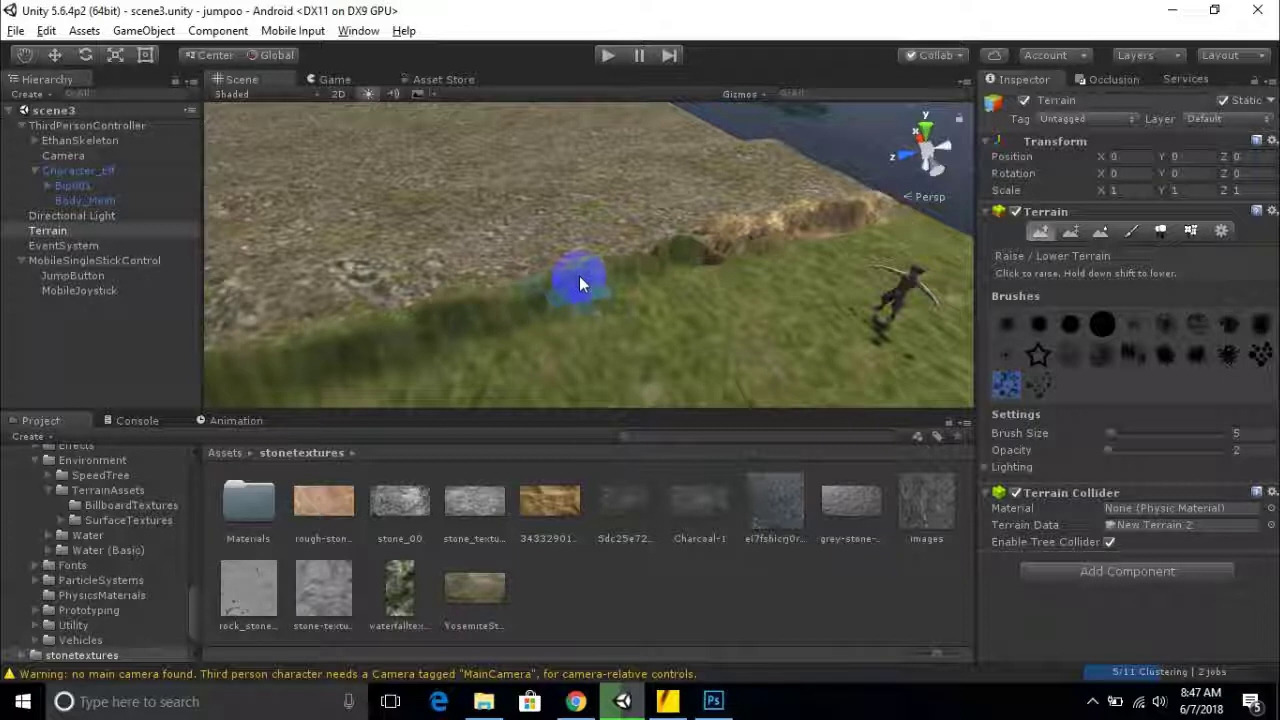
scroll(582, 285, "down", 2)
mouse_move(690, 236)
middle_mouse_down()
mouse_move(614, 243)
mouse_move(695, 215)
middle_mouse_up()
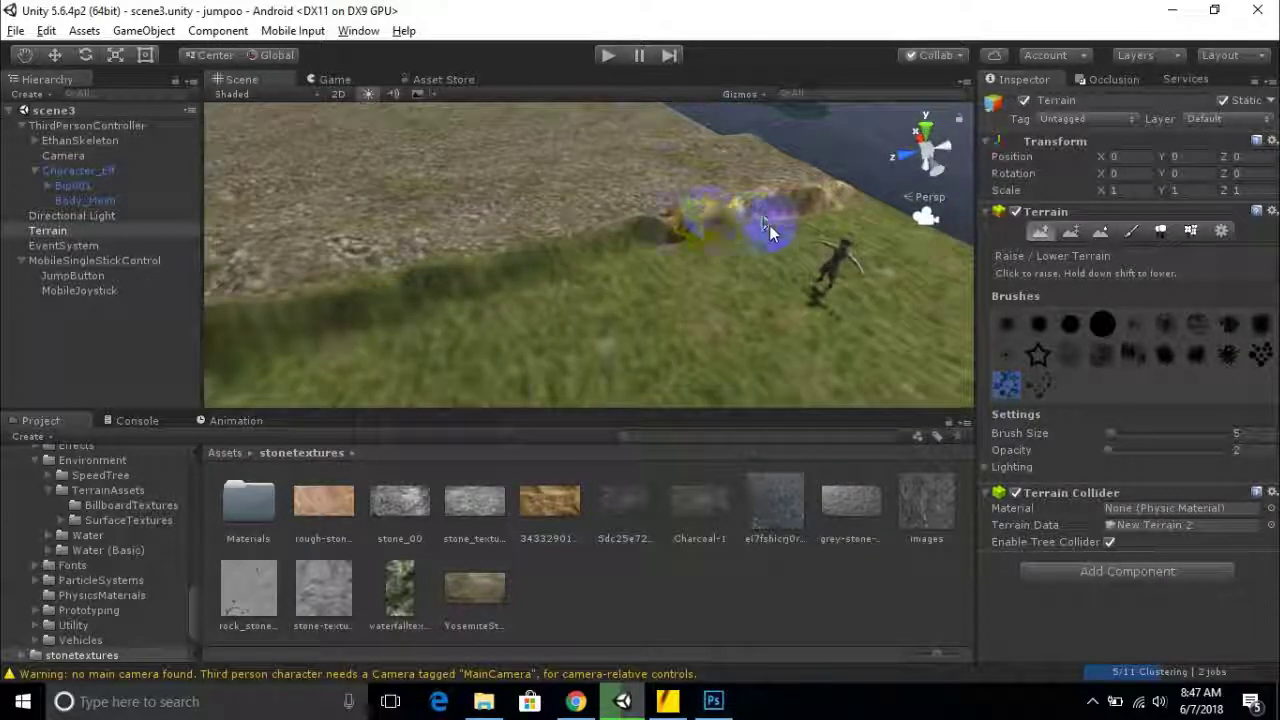
scroll(771, 223, "up", 2)
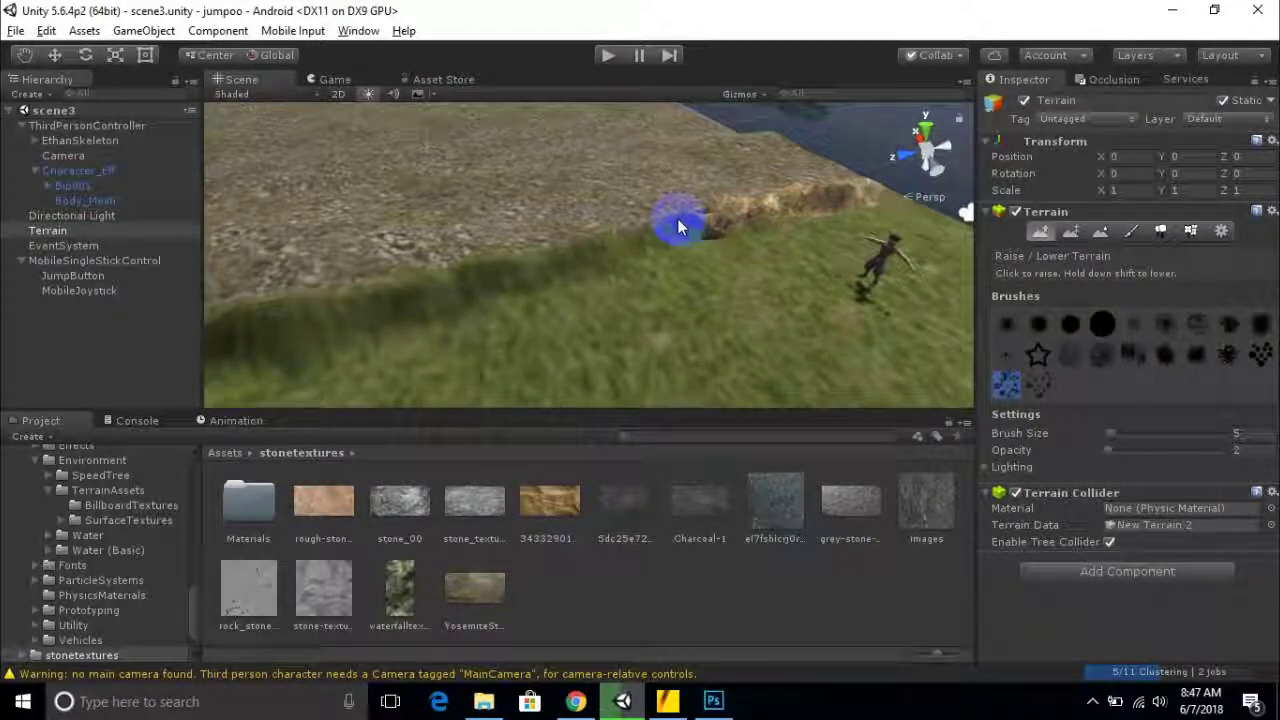